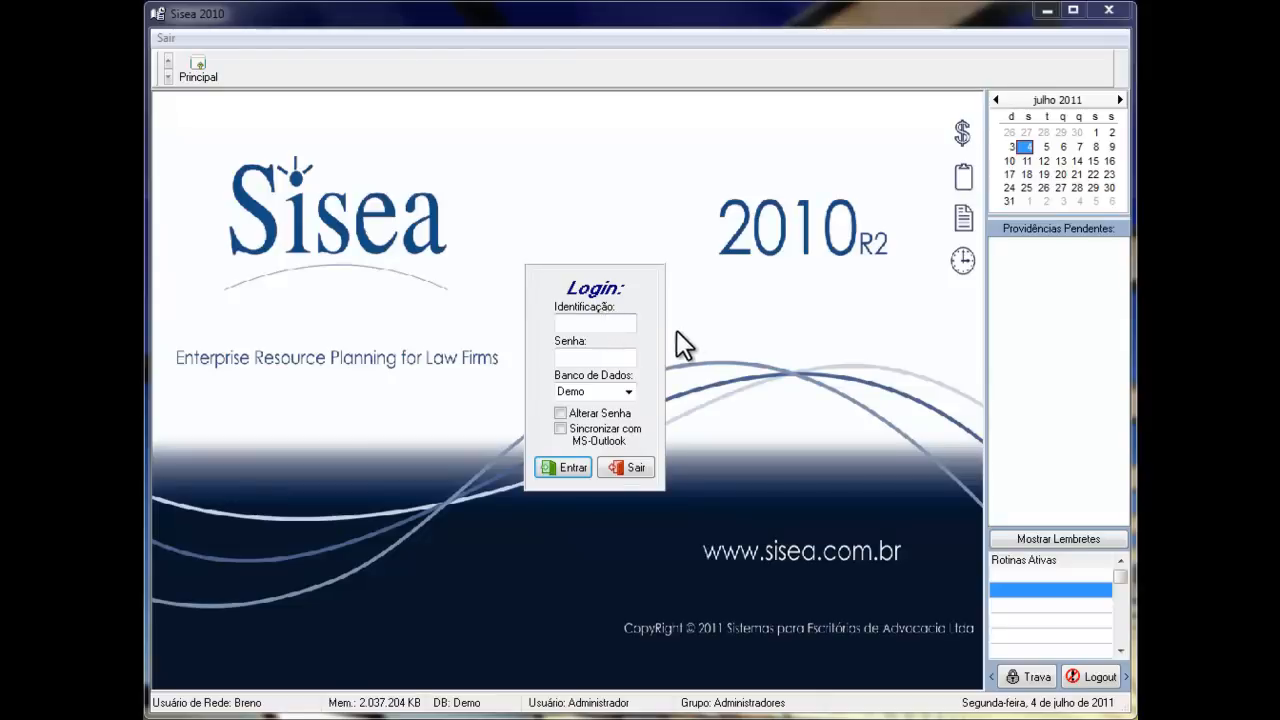
- Enter ADMIN as the identification and fill in the account password for the Demo database login
left_click(602, 323)
type("ADMIN")
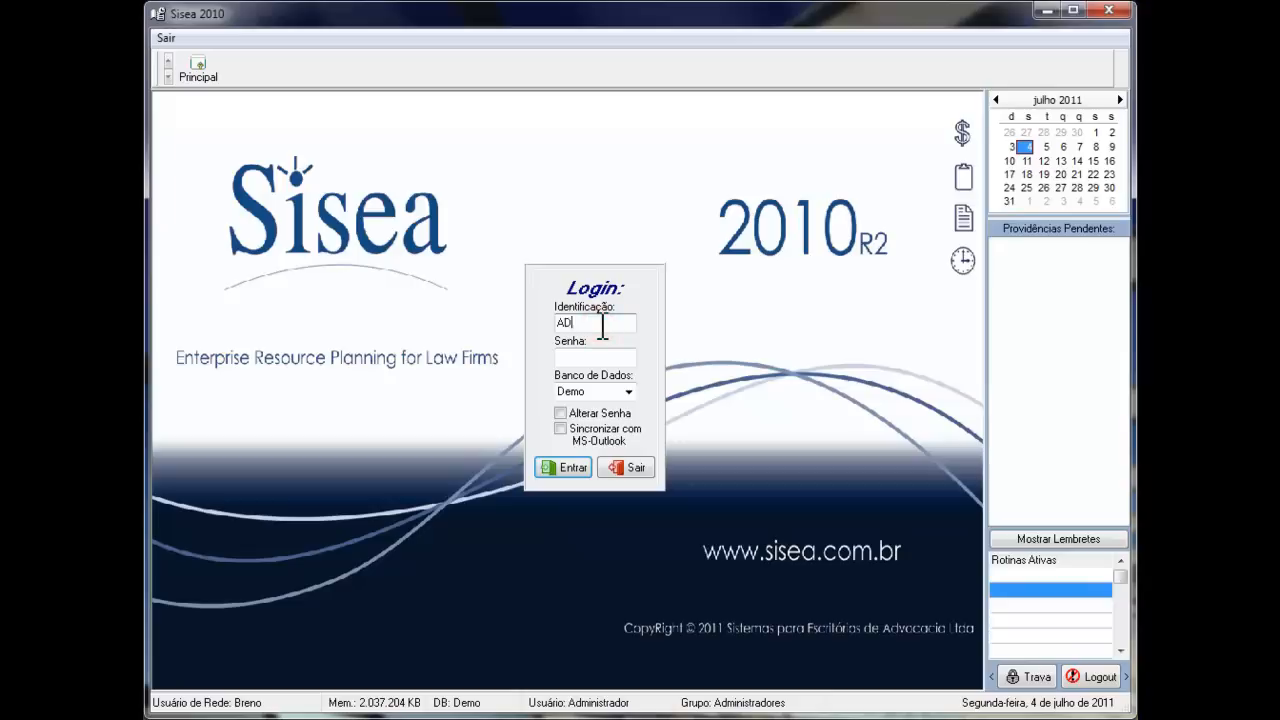
key("Tab")
type("*****")
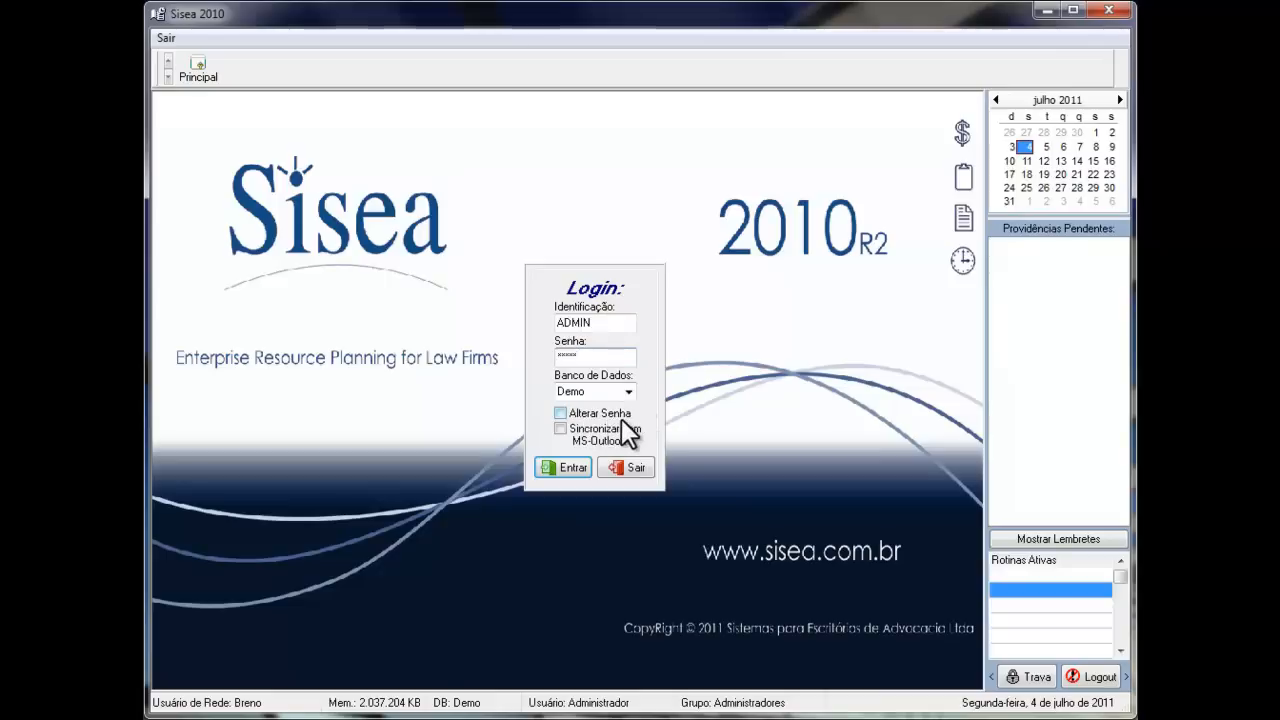
left_click(559, 412)
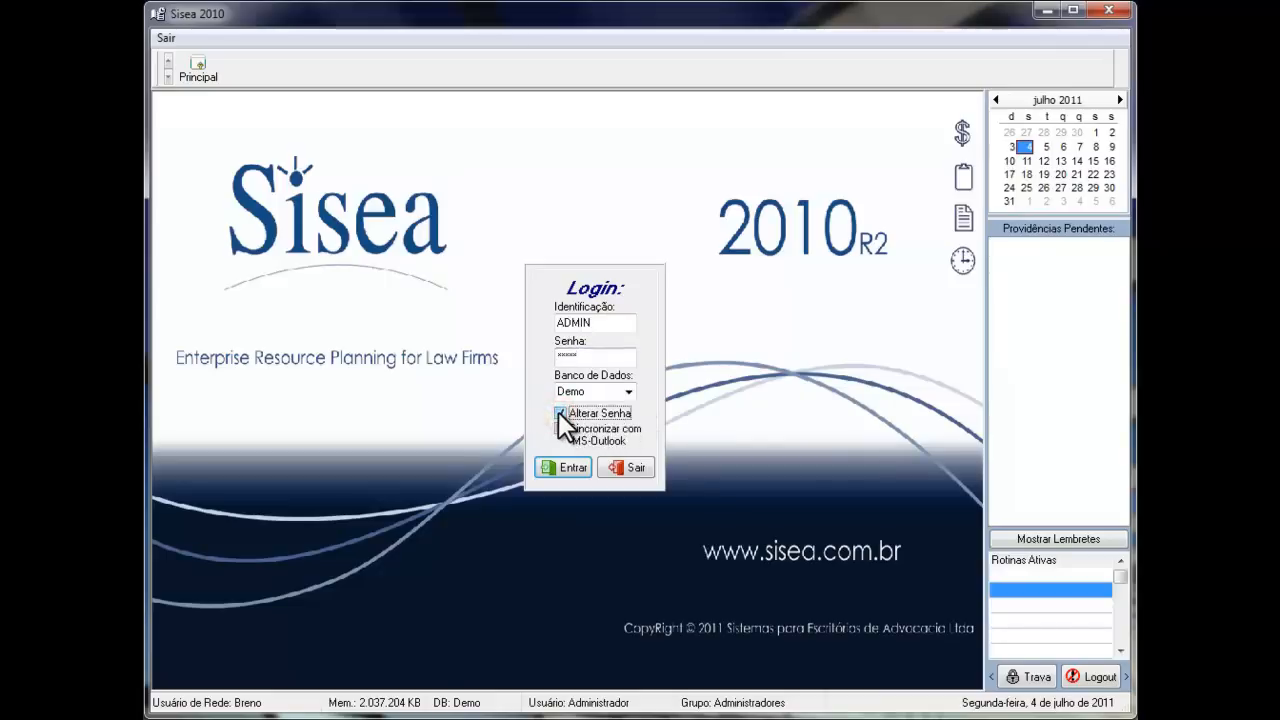
left_click(559, 412)
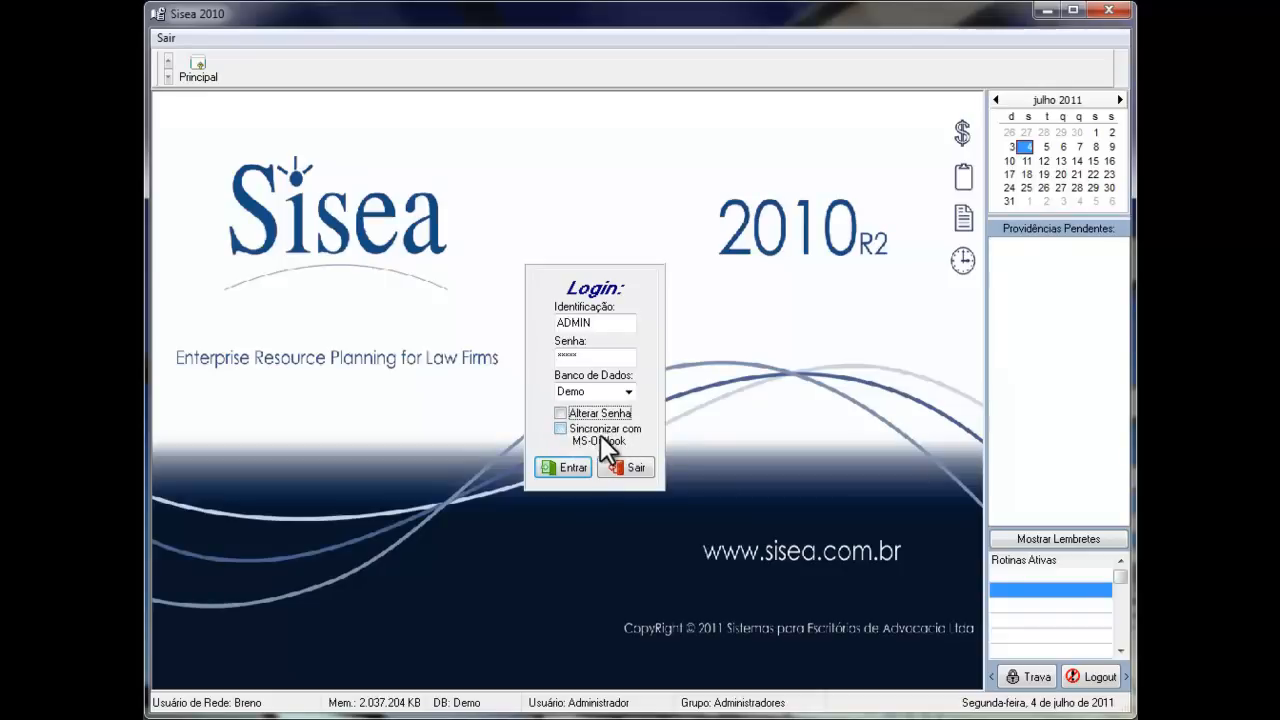
left_click(560, 429)
left_click(560, 430)
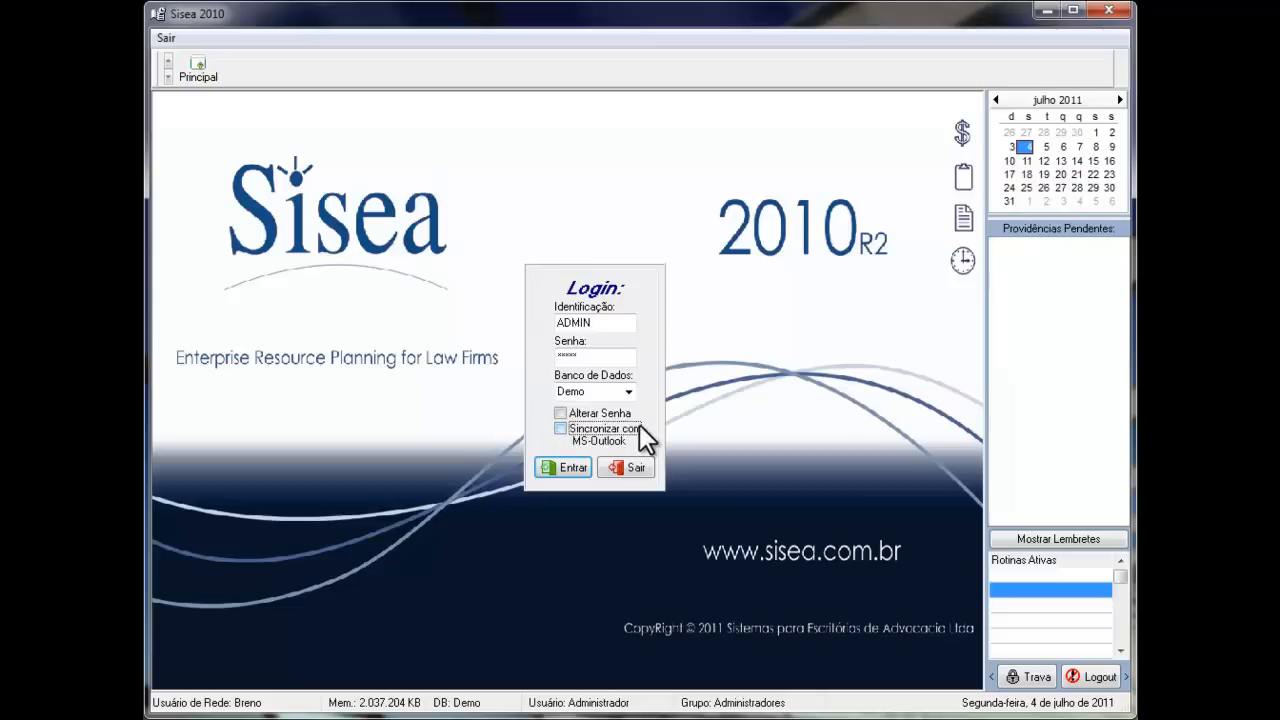
- Log in to the system and open the people register (Cadastro de Pessoas)
left_click(560, 463)
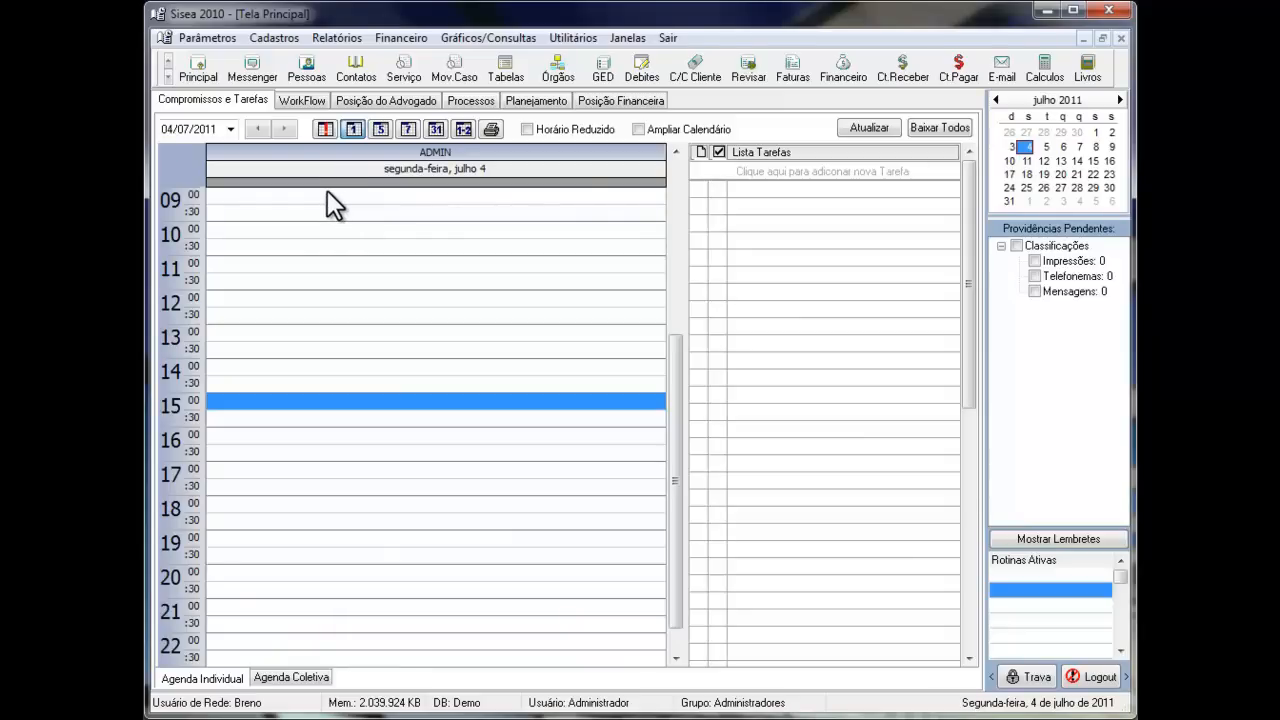
left_click(273, 40)
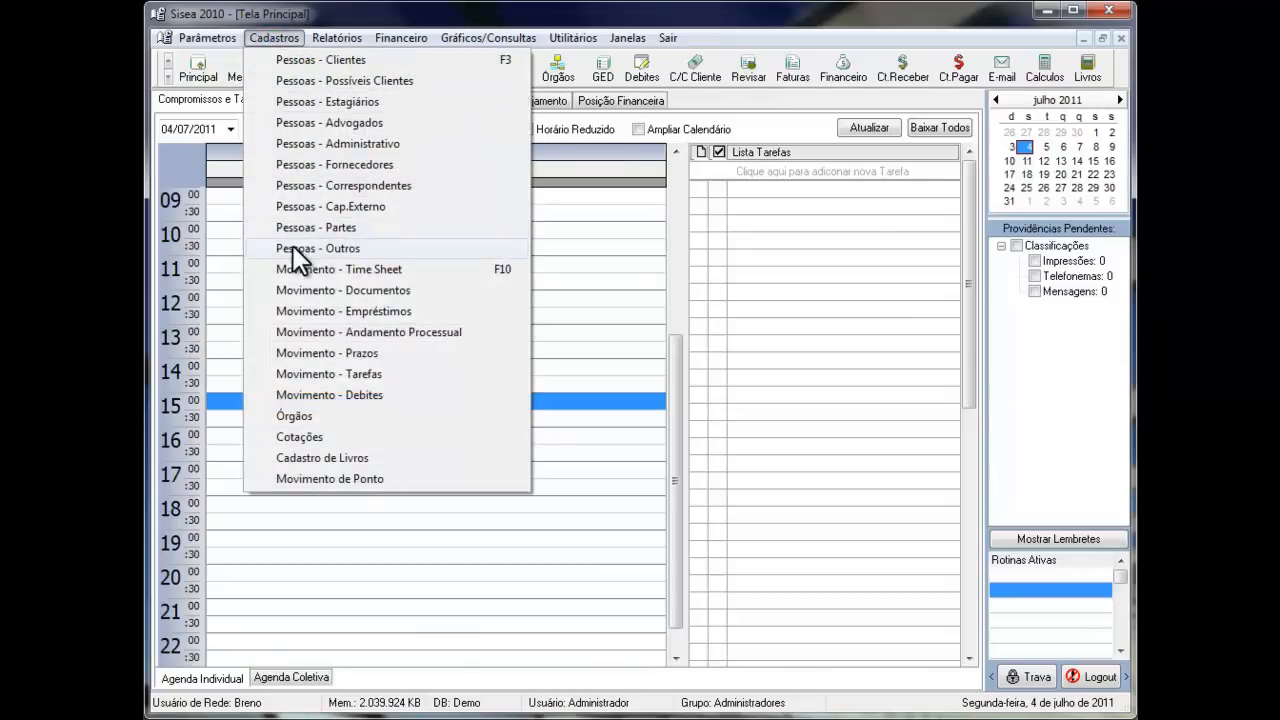
left_click(276, 39)
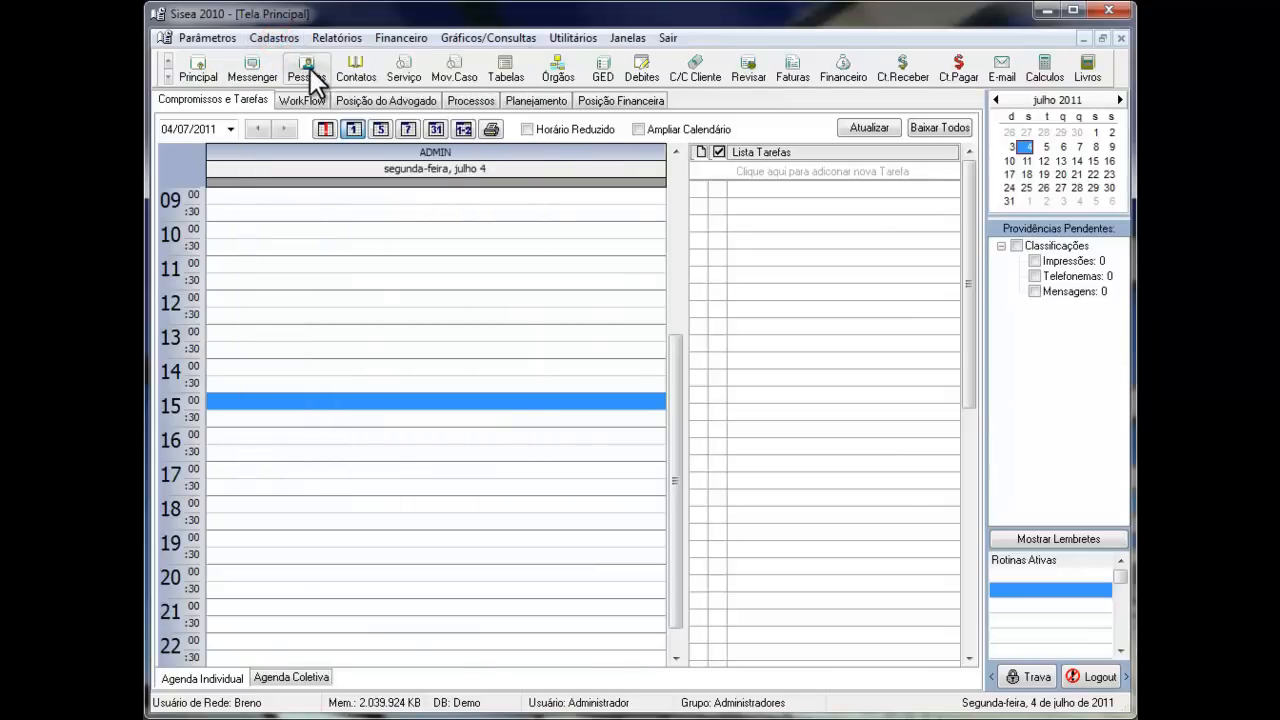
left_click(310, 72)
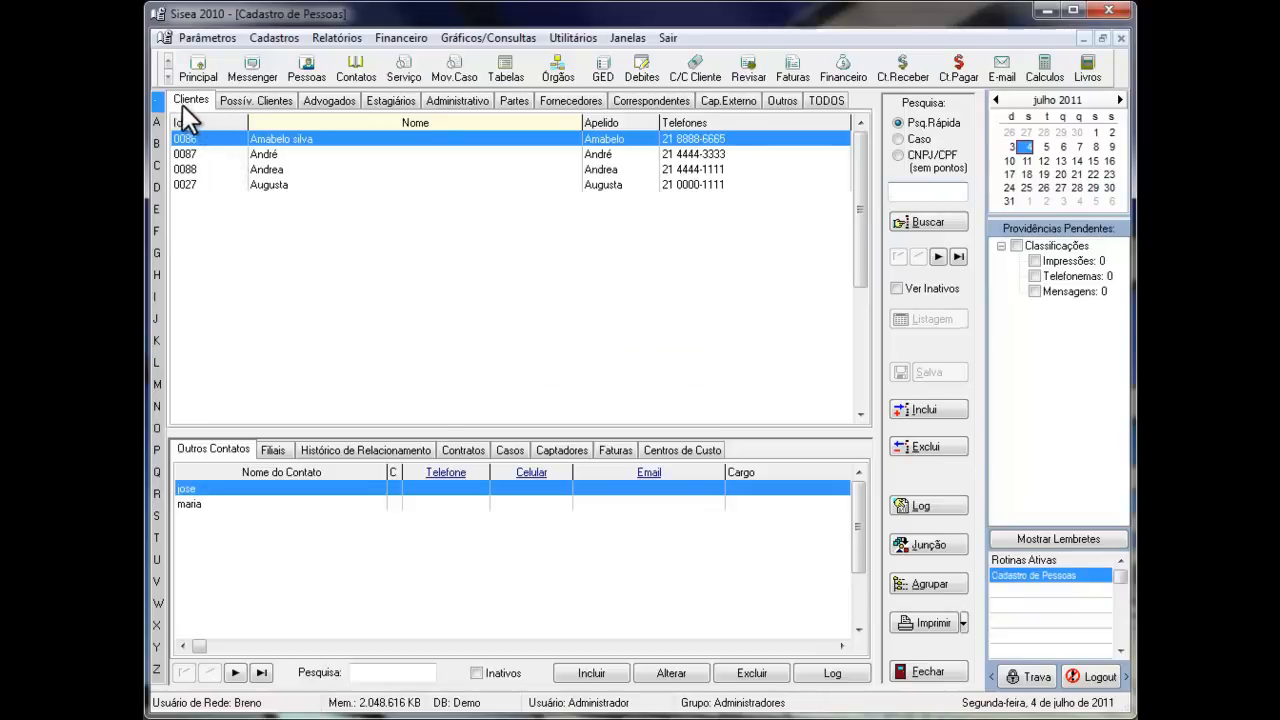
- Look through the people categories one by one, from Possíveis Clientes and Advogados through Cap.Externo to Outros
left_click(243, 101)
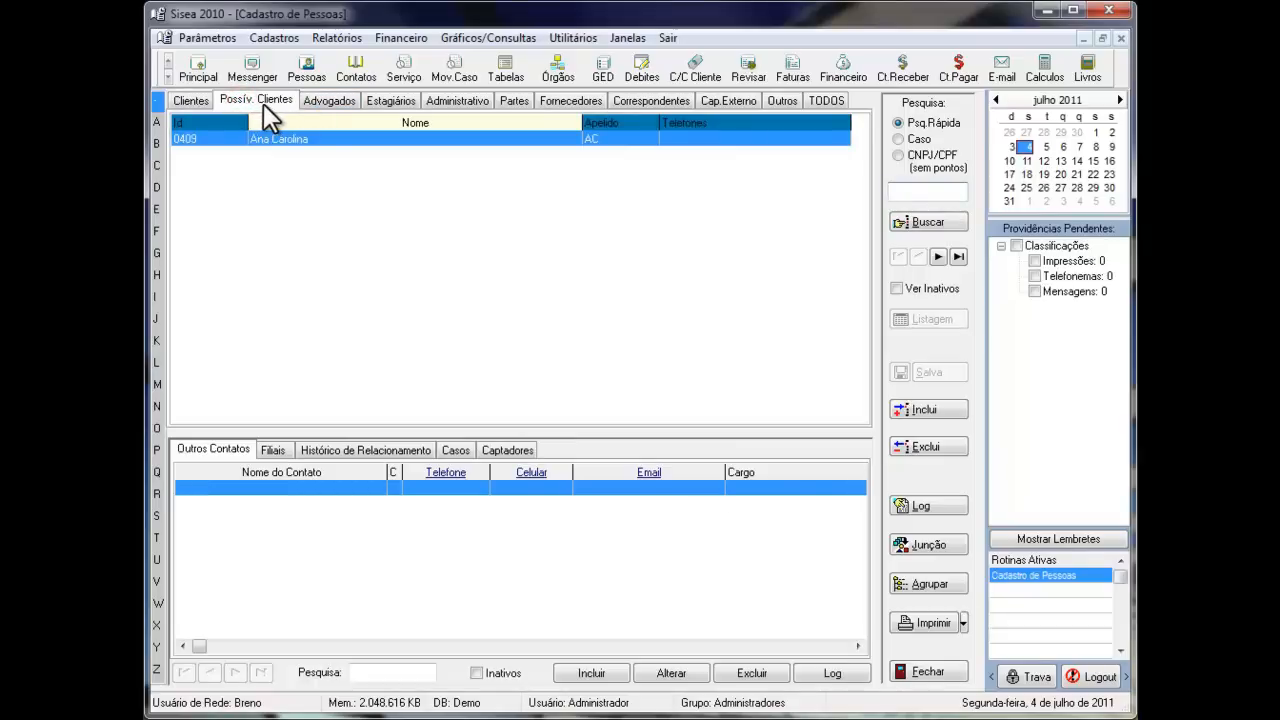
left_click(330, 99)
left_click(387, 99)
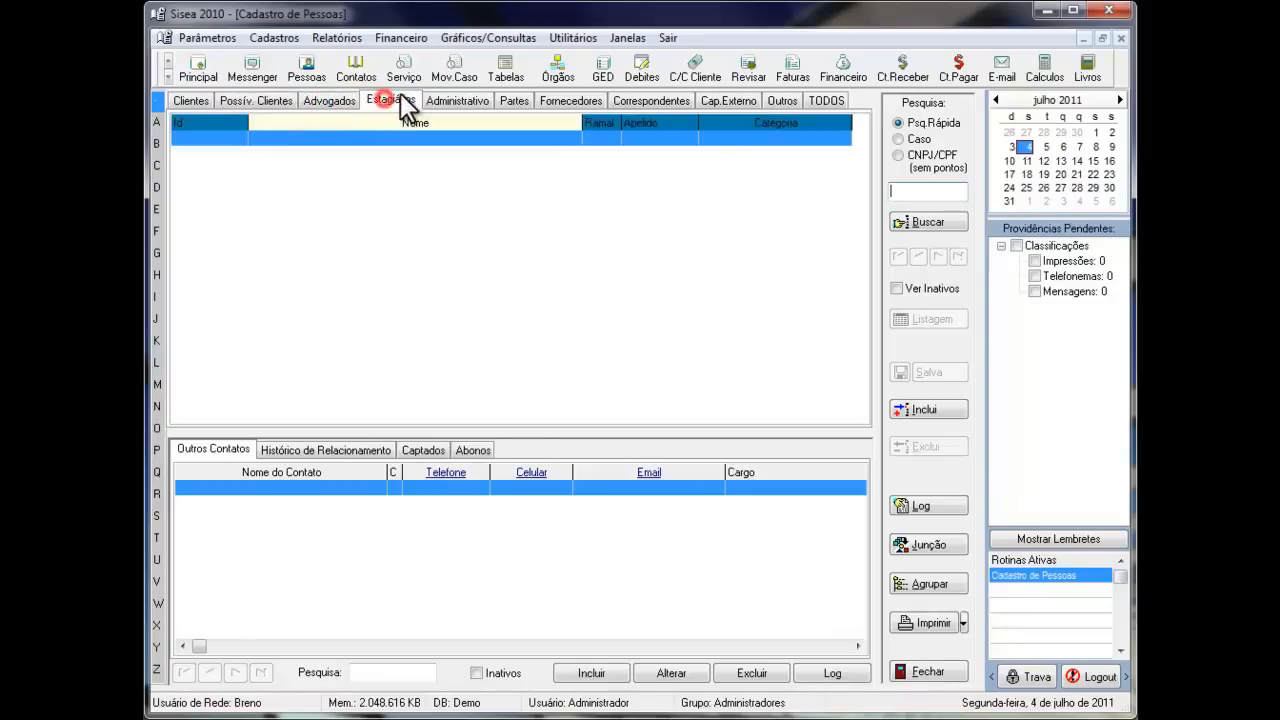
left_click(458, 99)
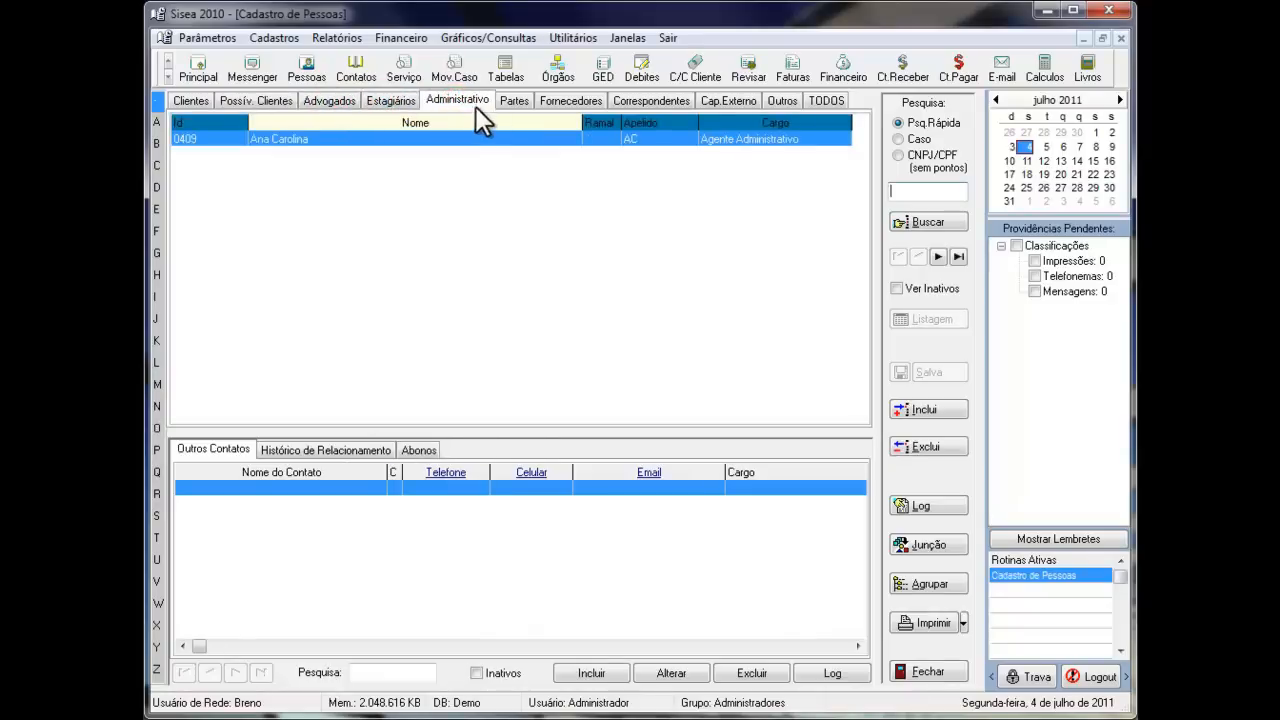
left_click(512, 101)
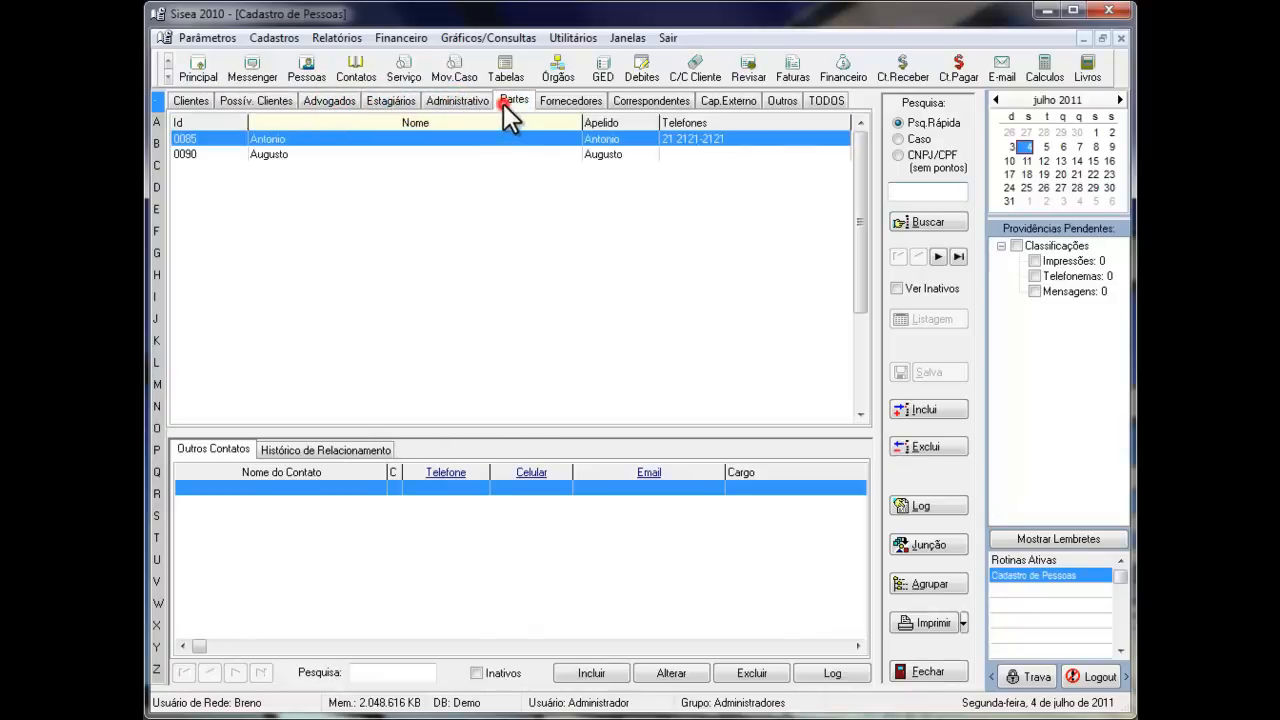
left_click(556, 101)
left_click(656, 106)
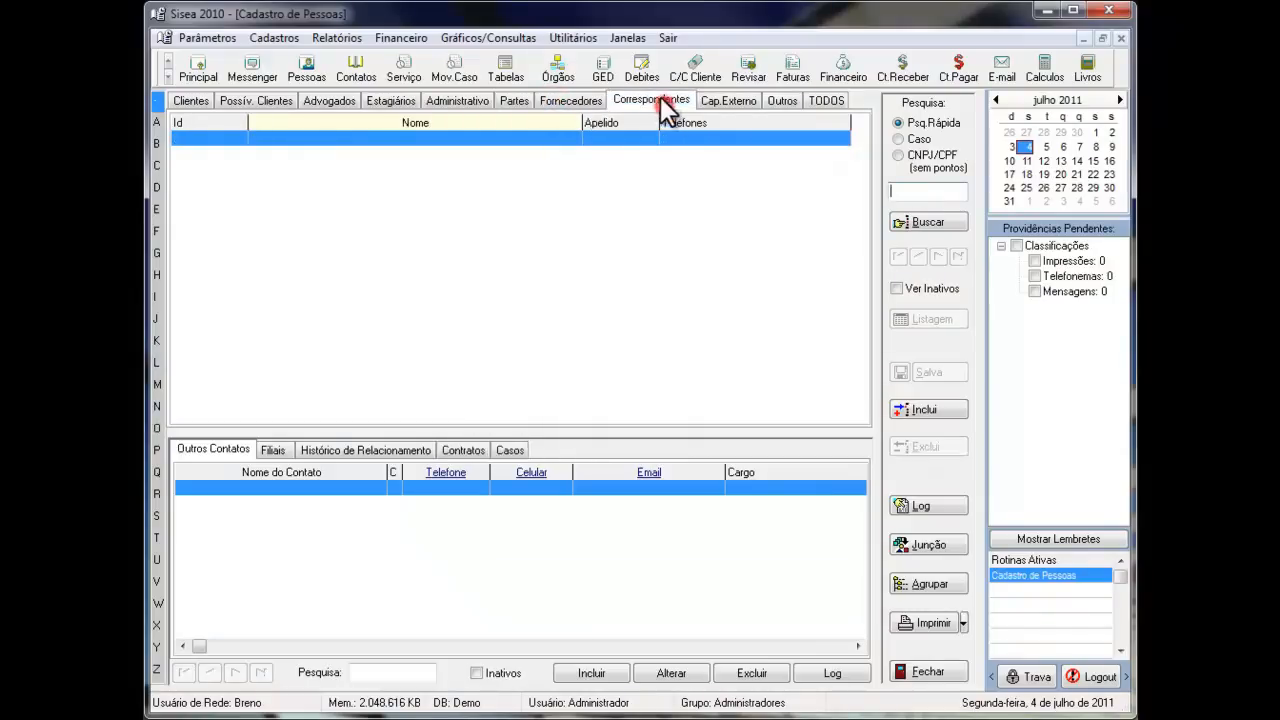
left_click(716, 104)
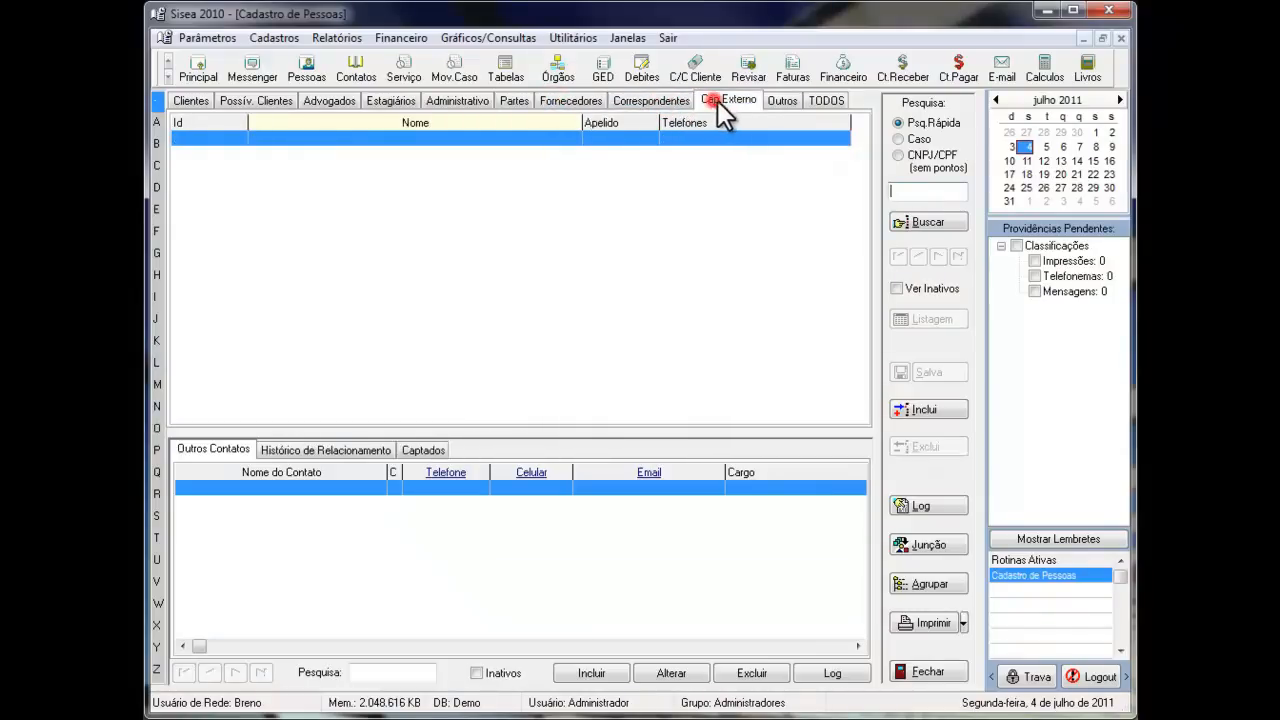
left_click(783, 101)
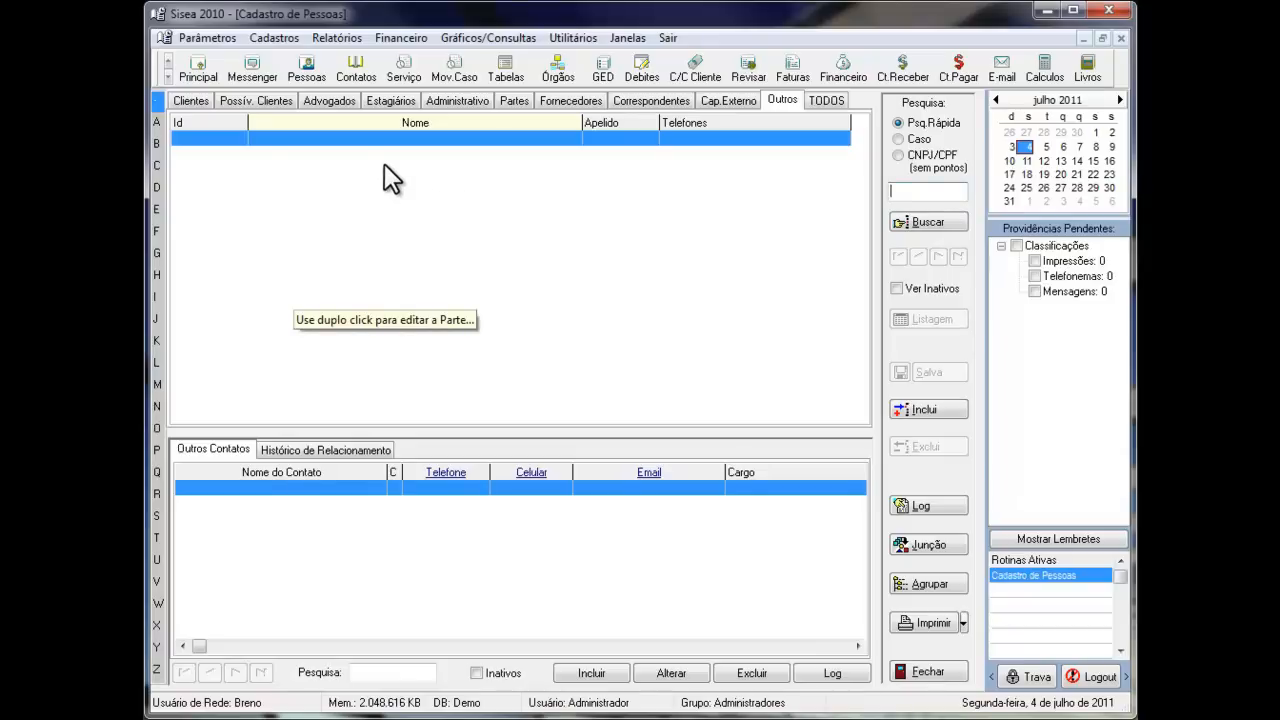
- Compare the related-record sections of clients, lawyers and possible clients, viewing the first client's Faturas and finally its Casos
left_click(192, 100)
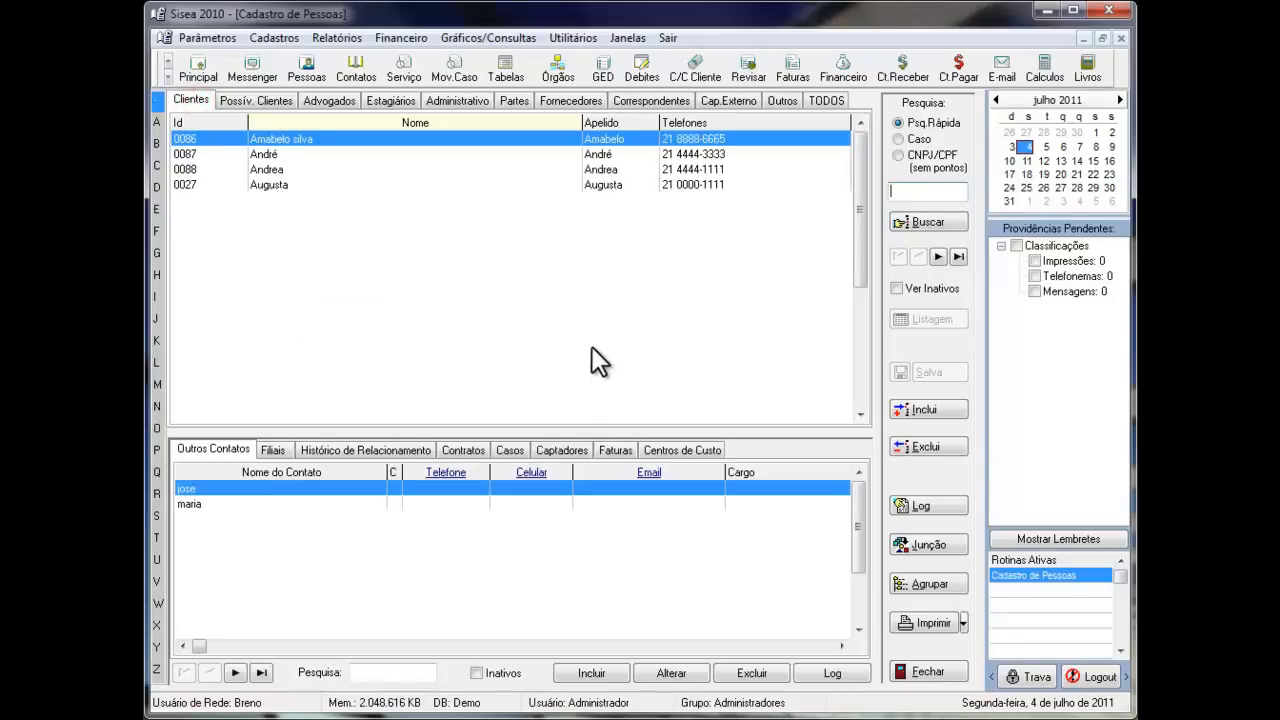
left_click(613, 447)
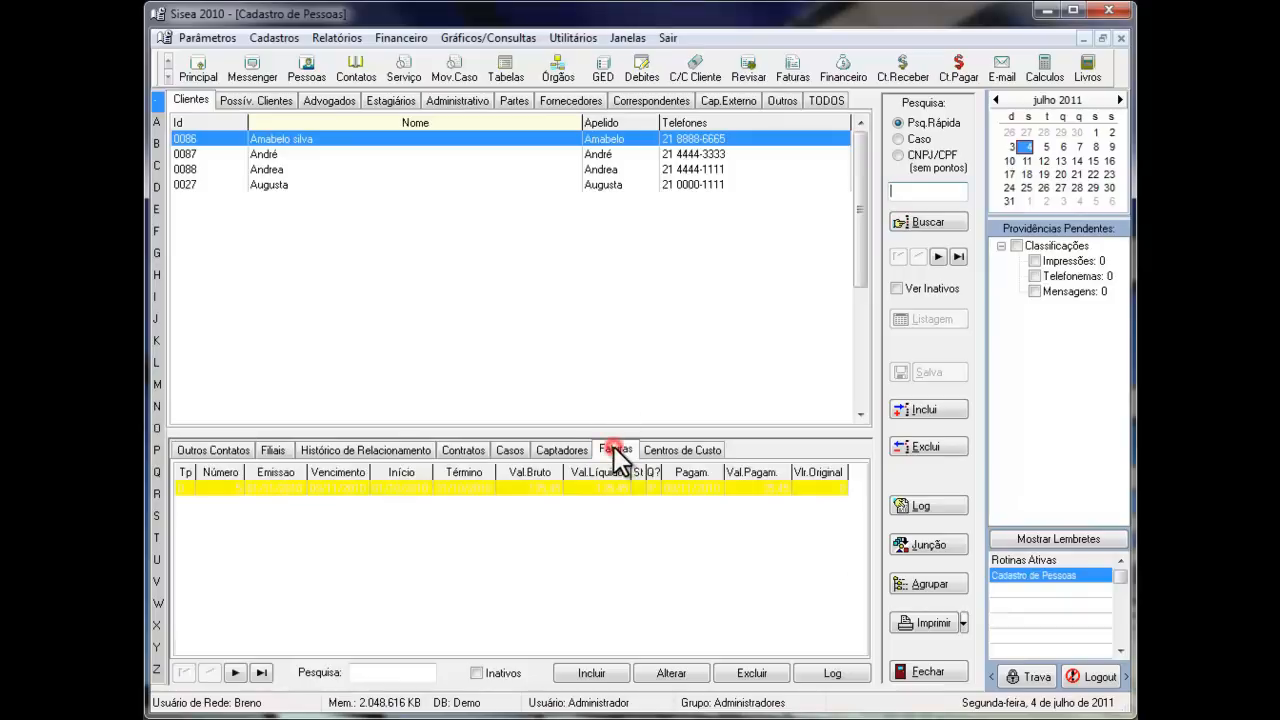
left_click(323, 100)
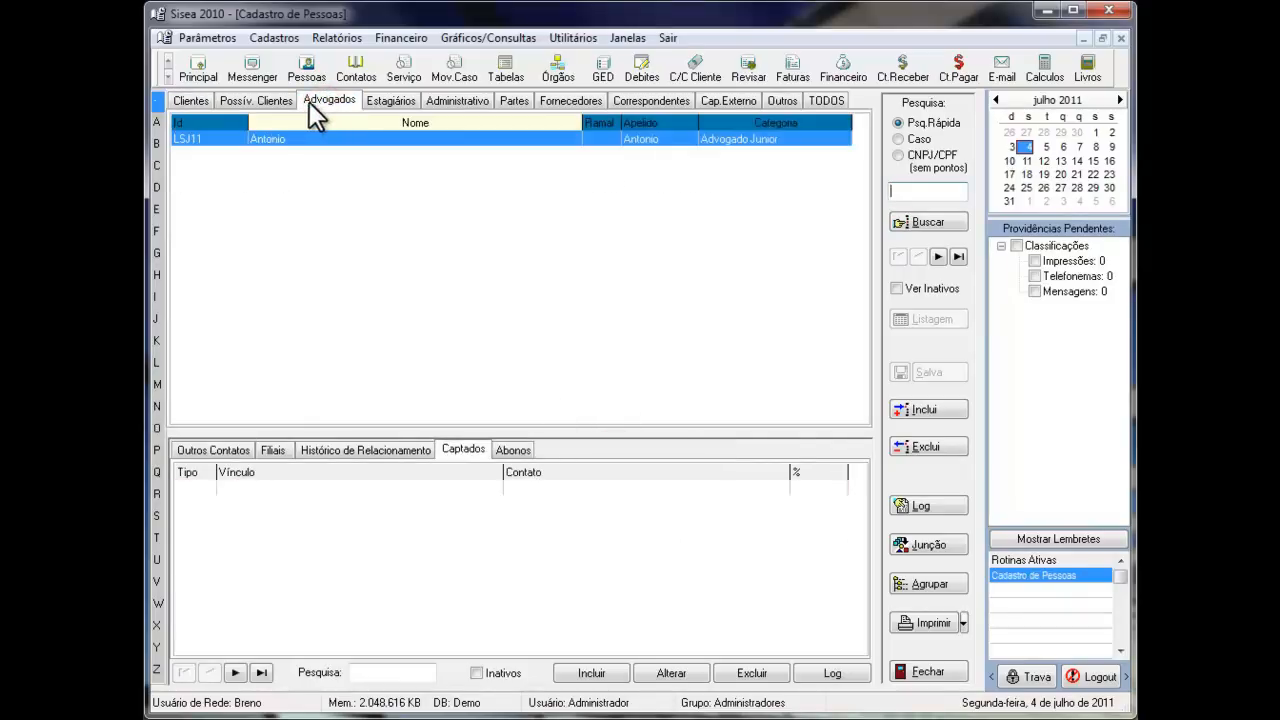
left_click(253, 101)
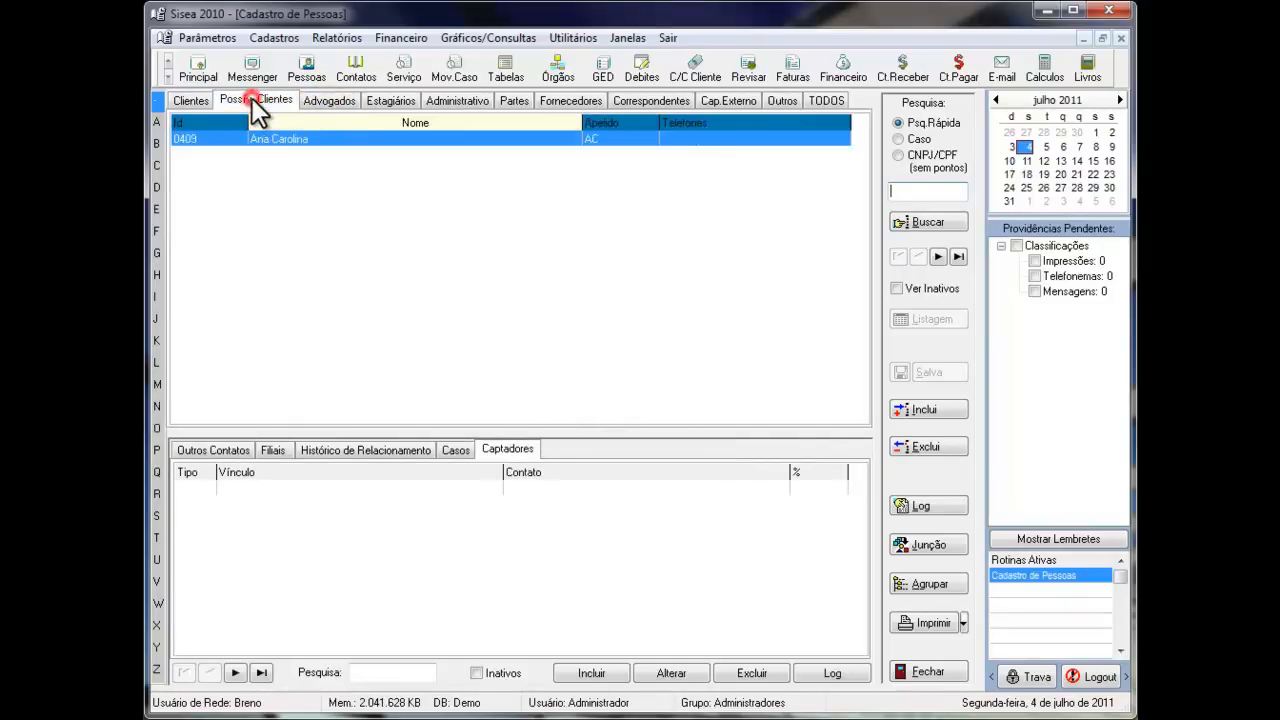
left_click(191, 99)
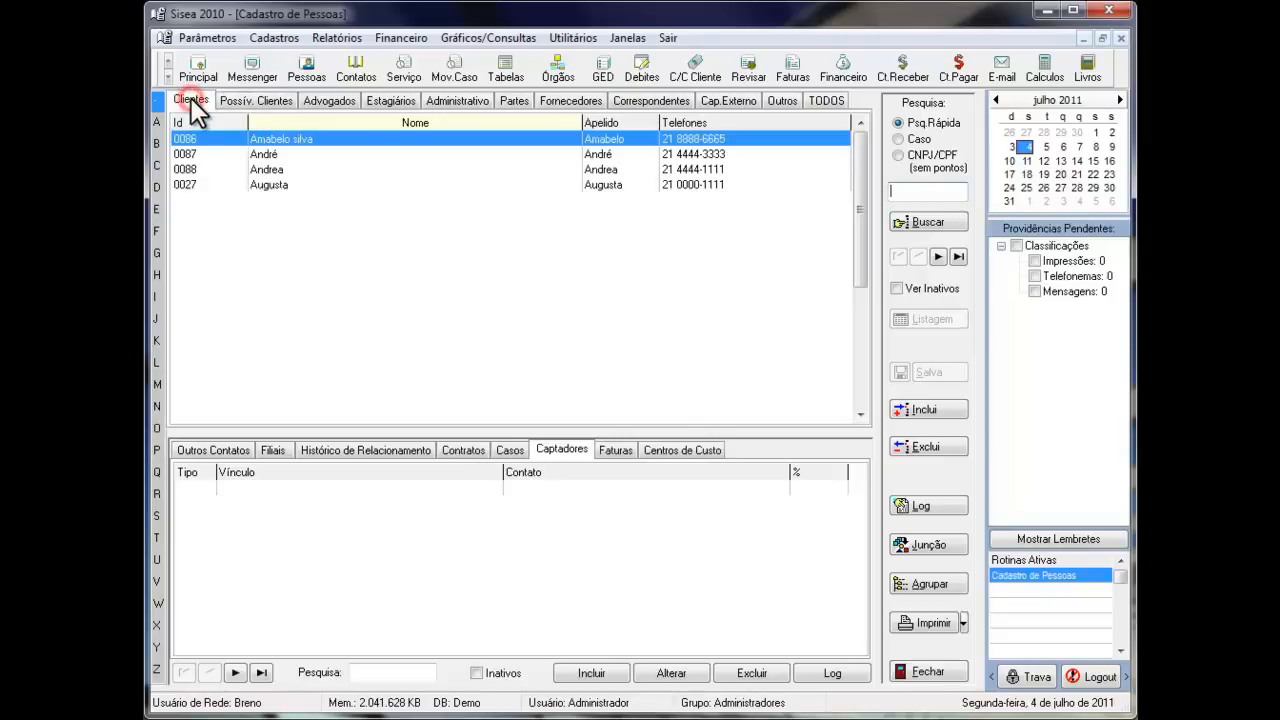
left_click(514, 451)
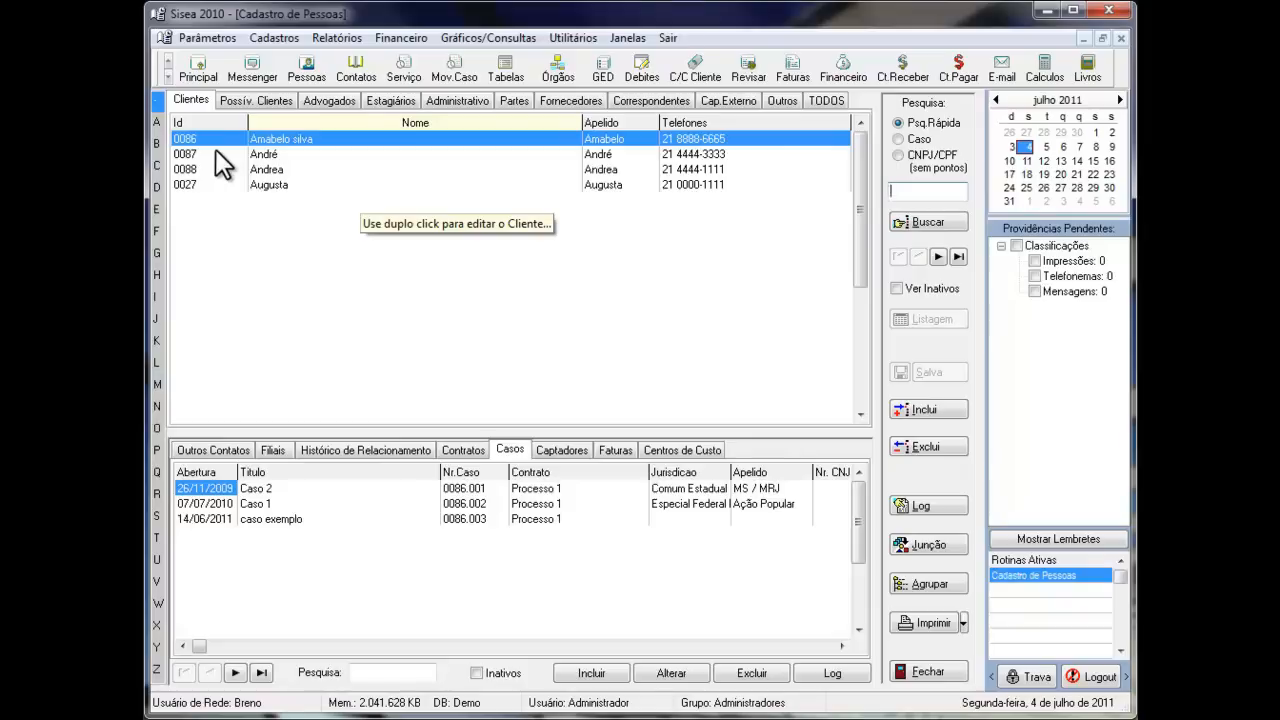
- Examine the Personalizações terms in the general system parameters and compare them with the labels used in the people register
left_click(203, 38)
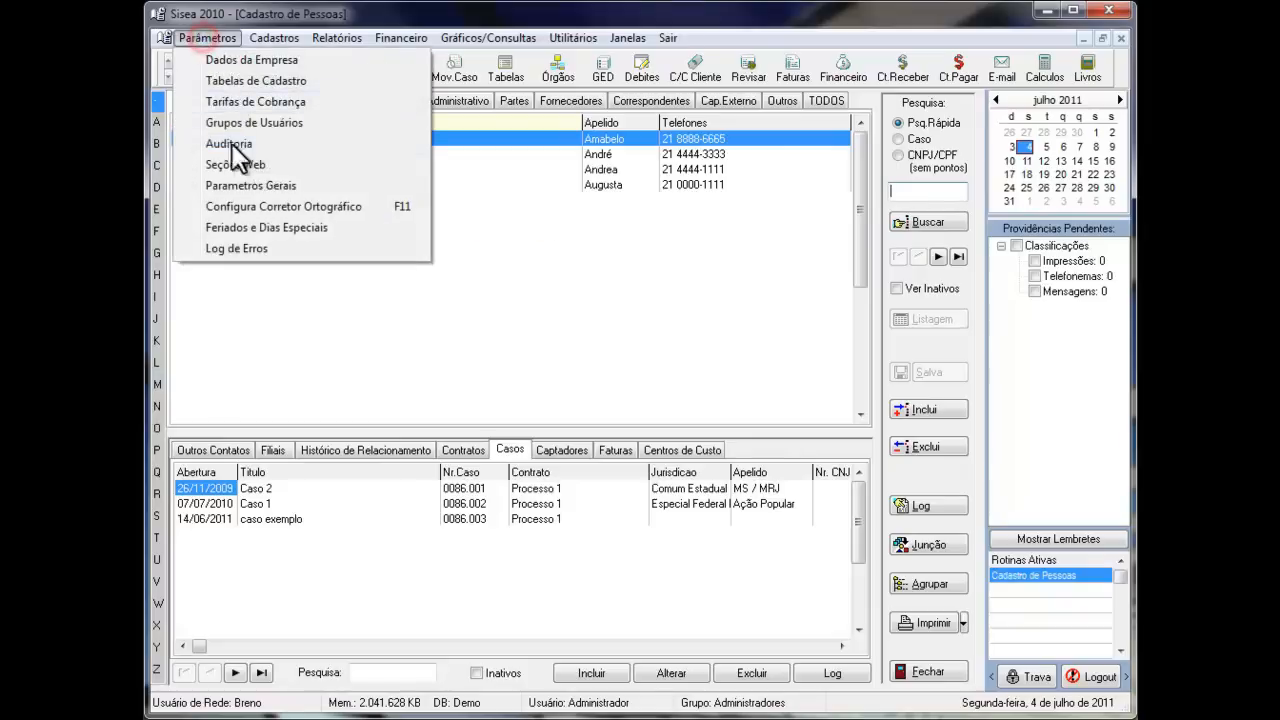
left_click(233, 183)
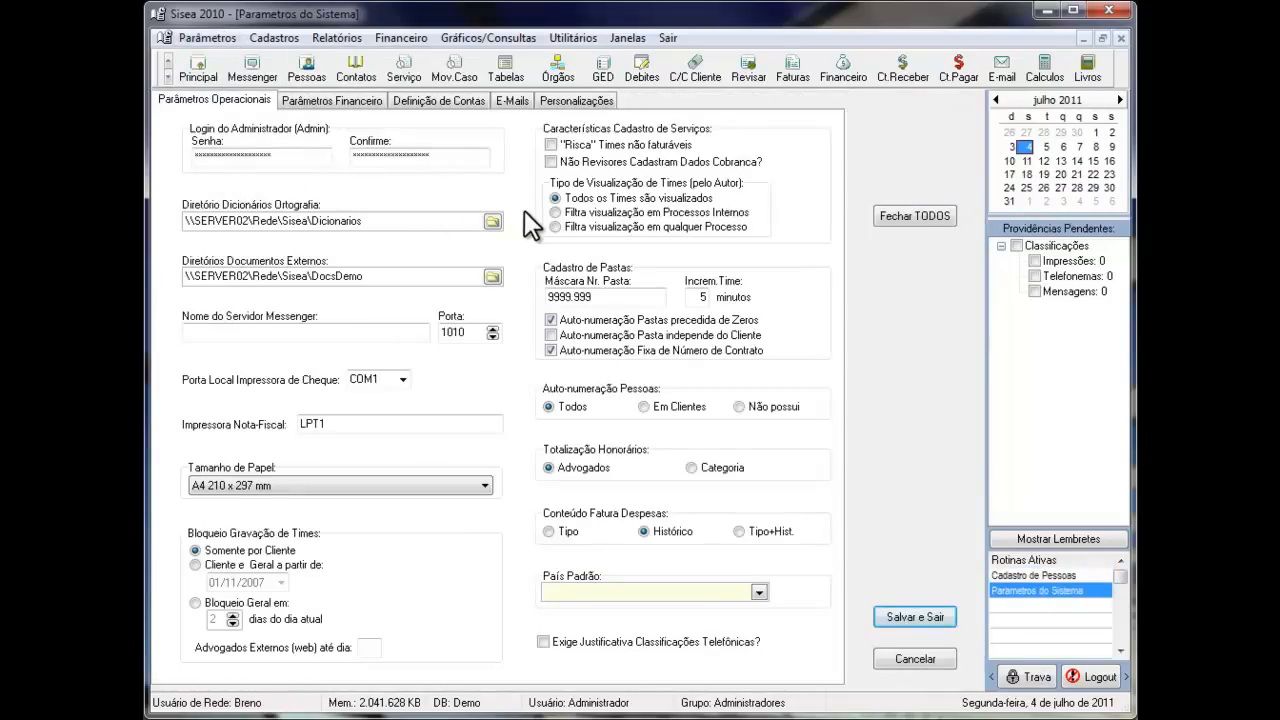
left_click(588, 102)
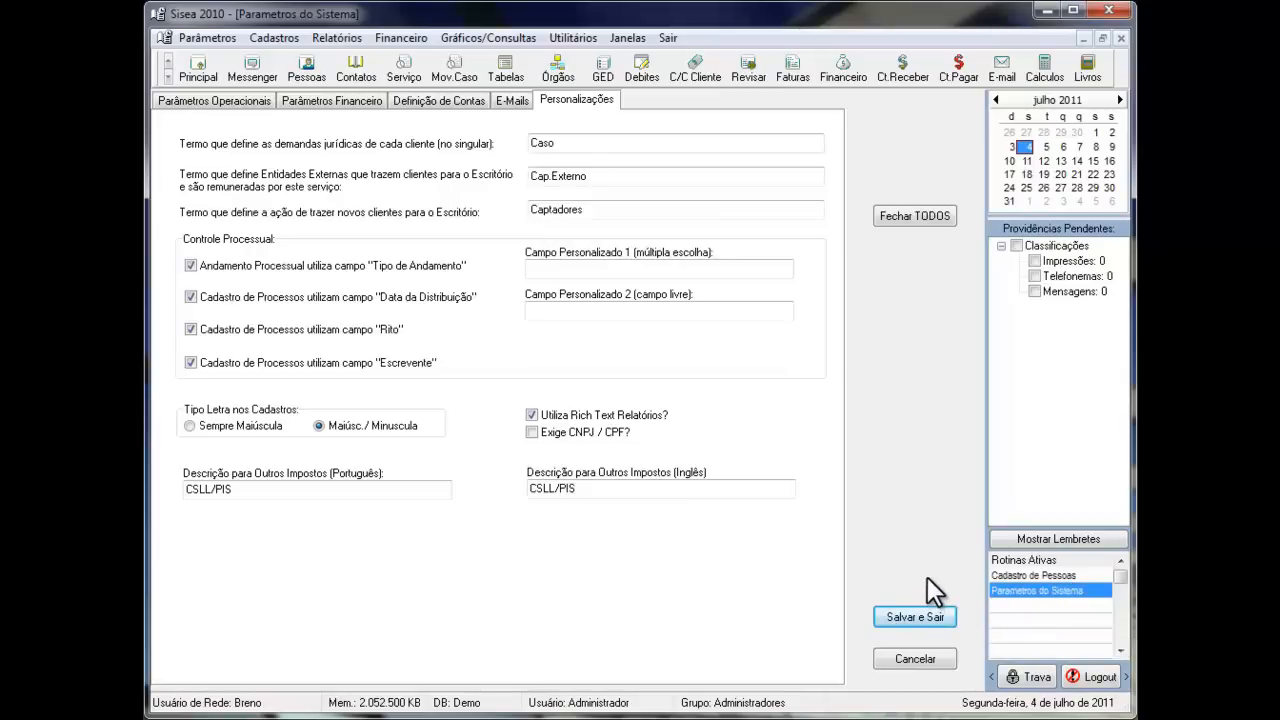
left_click(1039, 575)
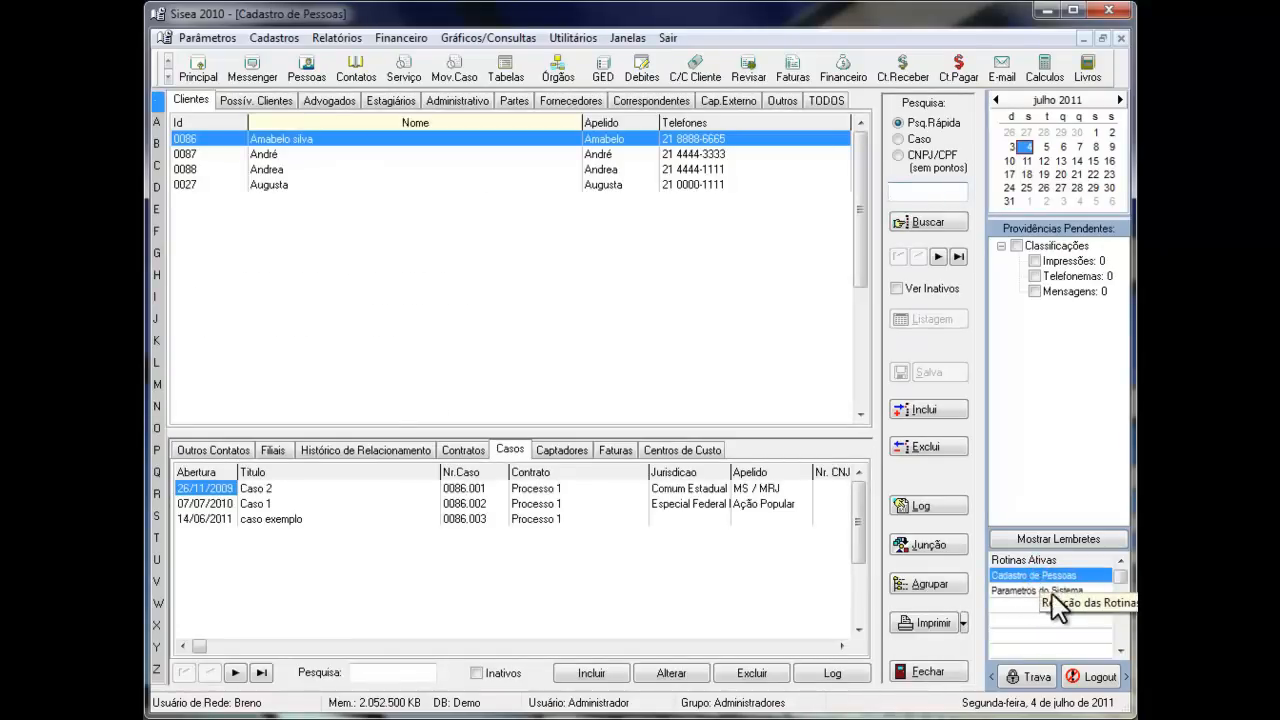
left_click(1016, 590)
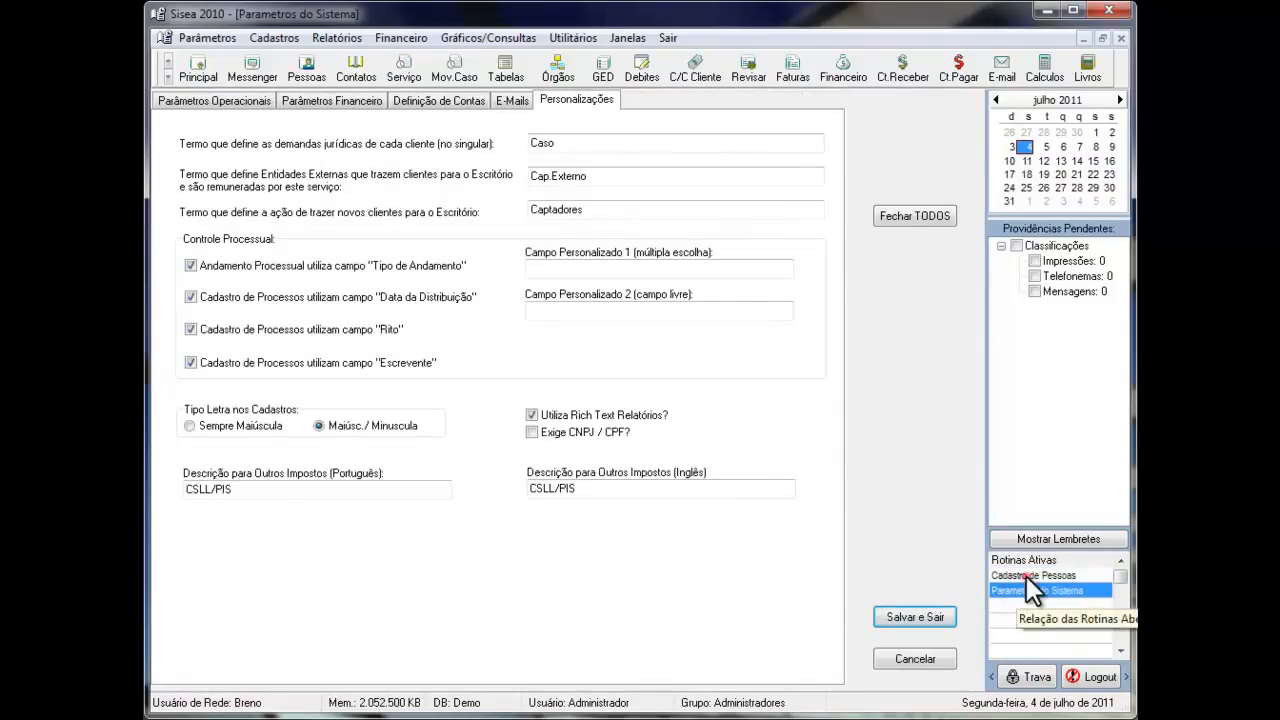
left_click(1026, 576)
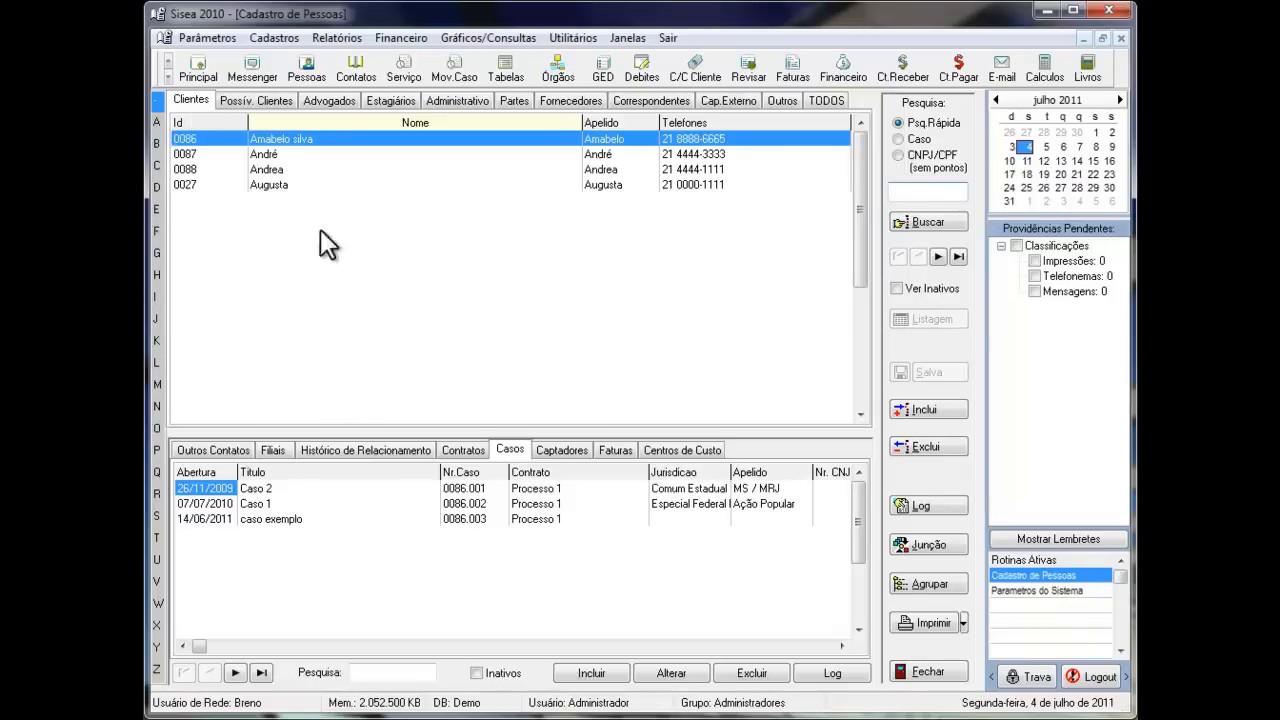
- Quick-search the client list by initial letter, first with c and again with j
left_click(907, 191)
type("c")
double_click(895, 190)
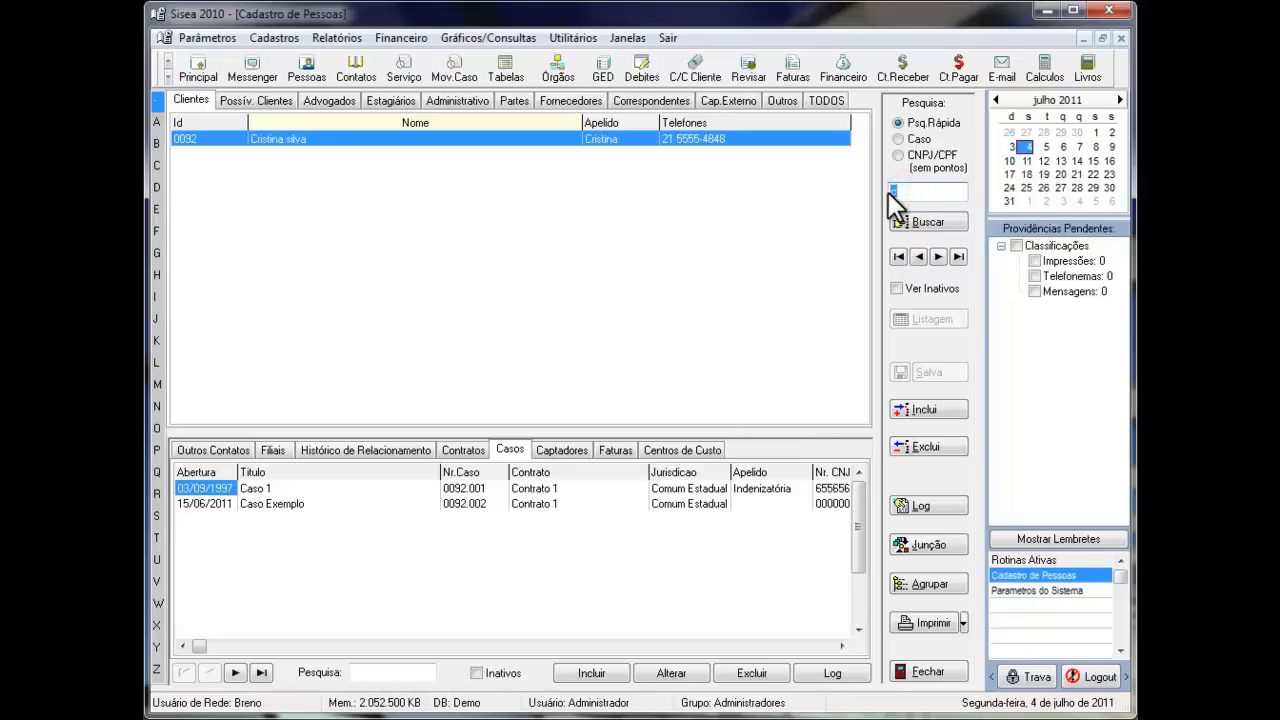
type("j")
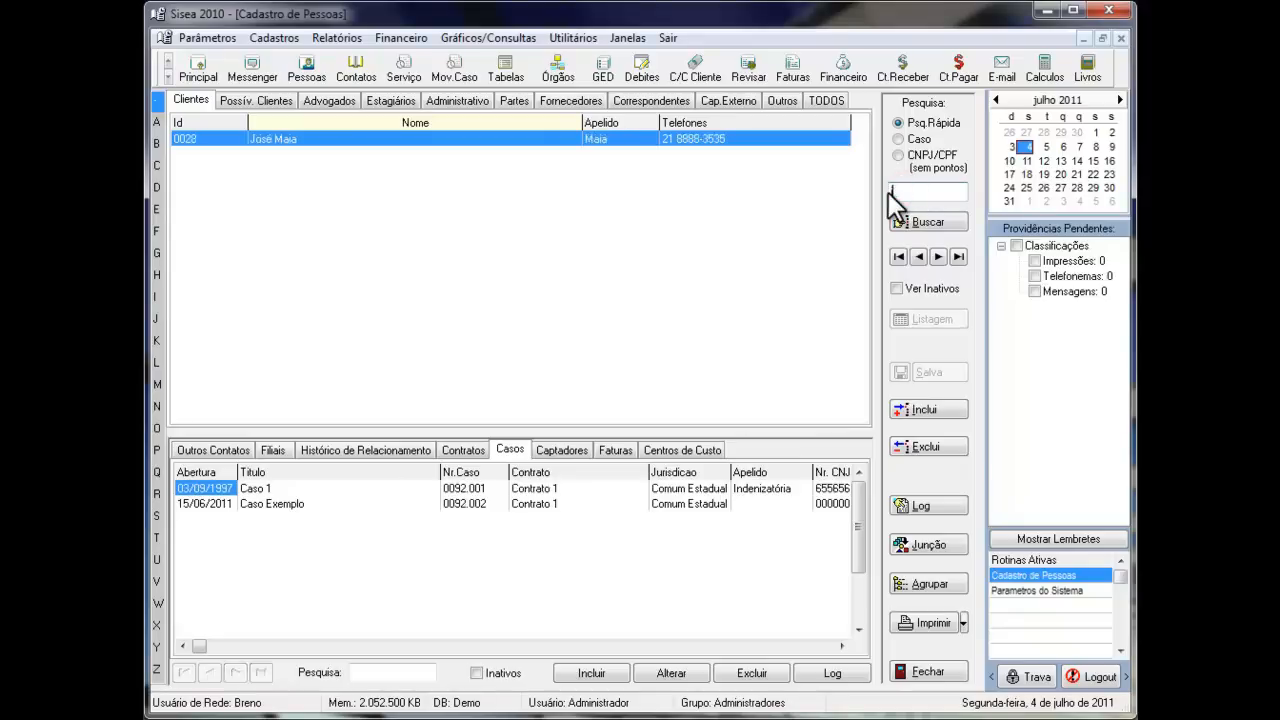
- Search the whole people register for a first name, preceding the search text with a question mark
left_click(905, 195)
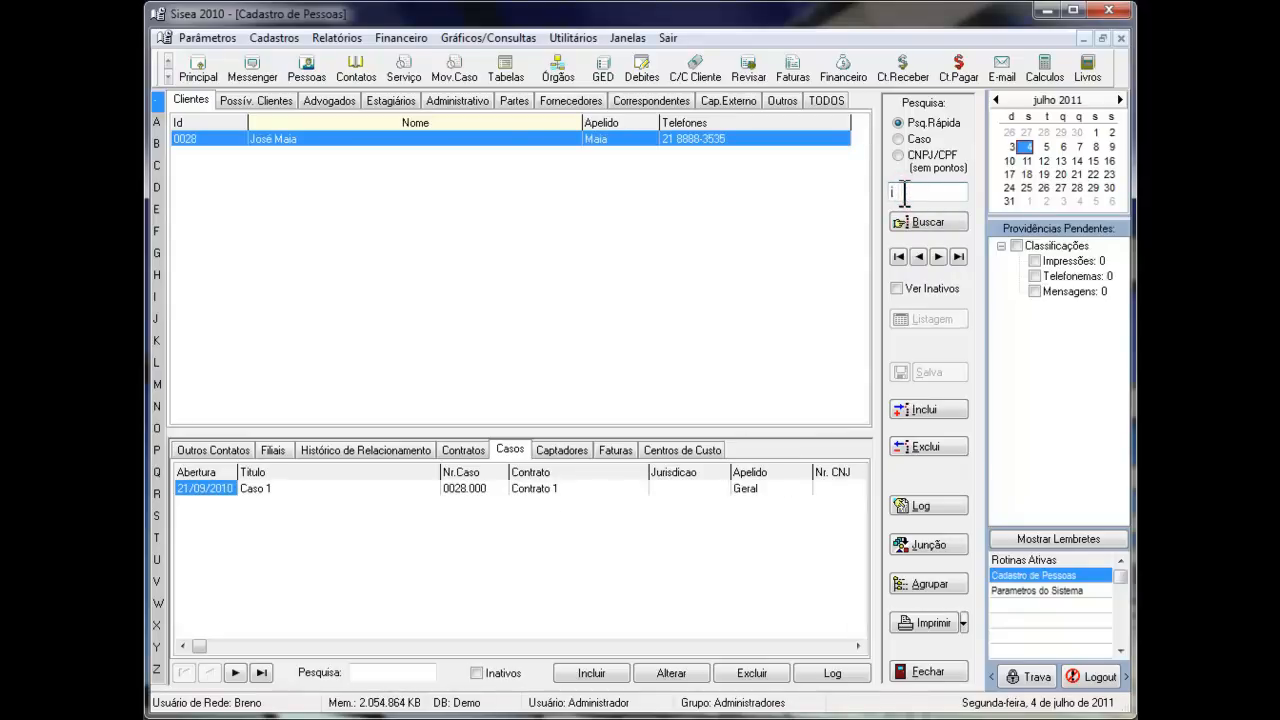
key("BackSpace")
type("?ana")
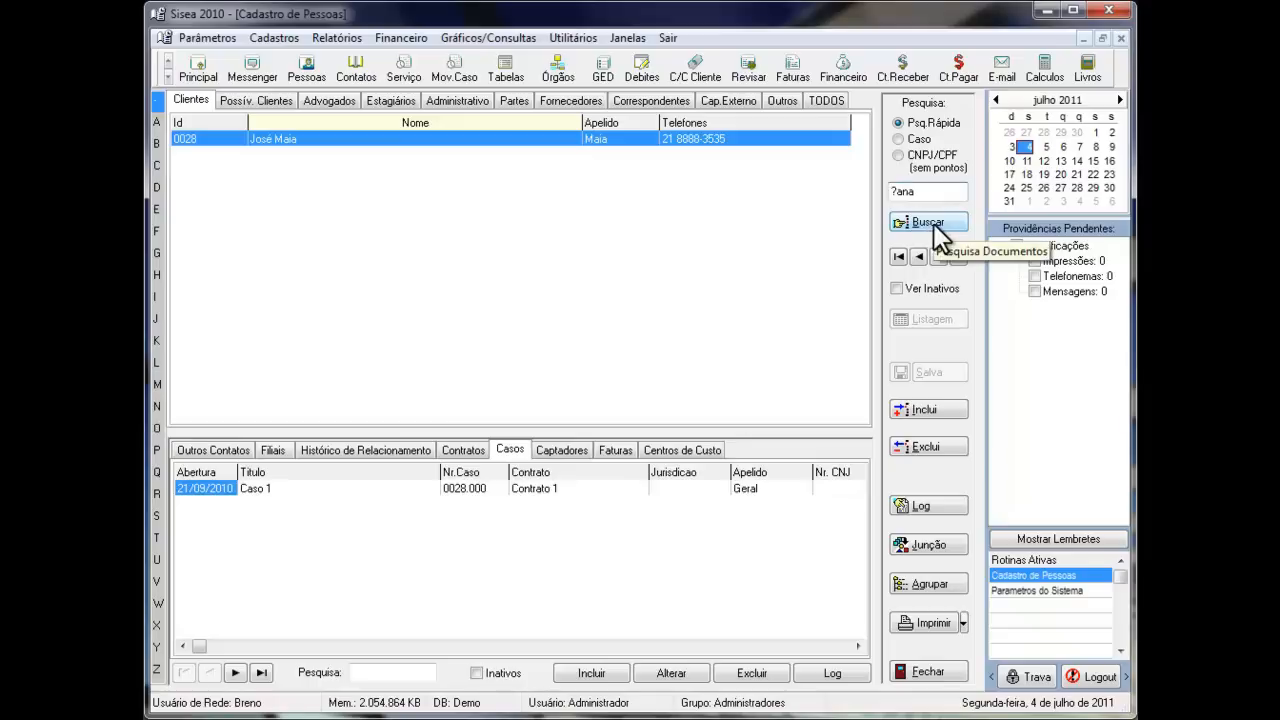
left_click(933, 226)
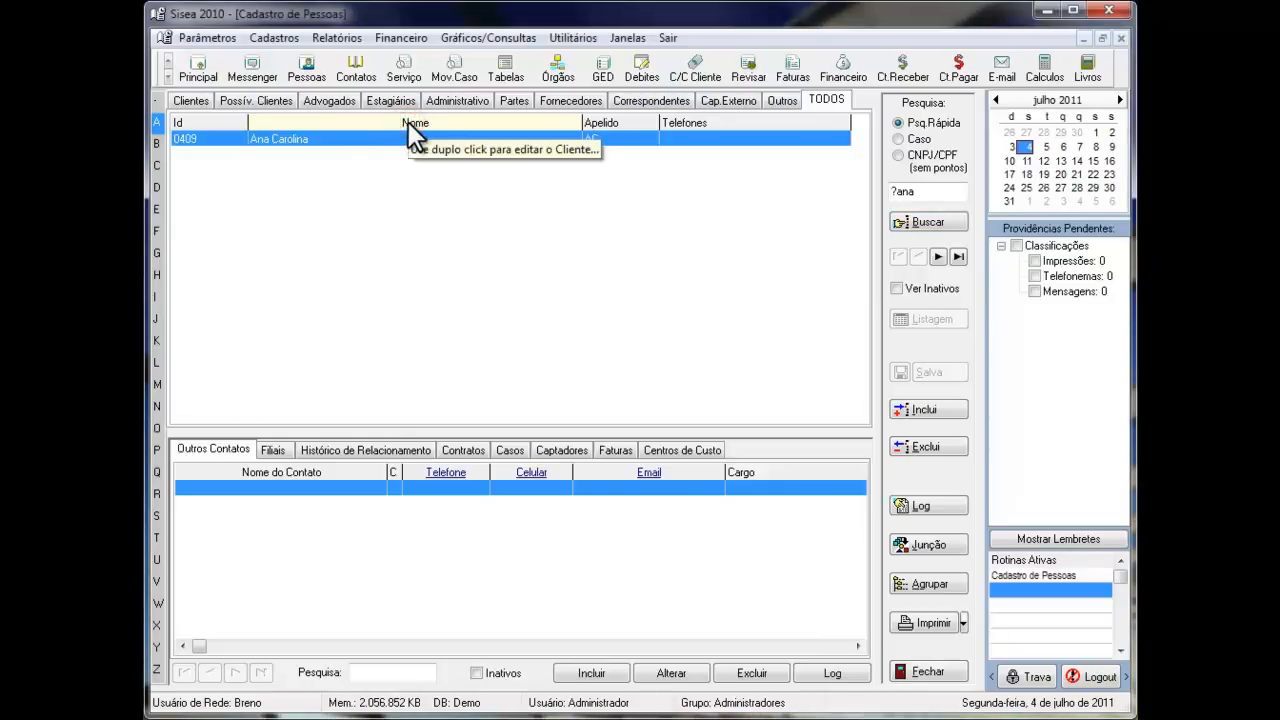
- Order the list of all people by Id, by Apelido, by Id again, and finally by Nome
left_click(227, 126)
left_click(627, 122)
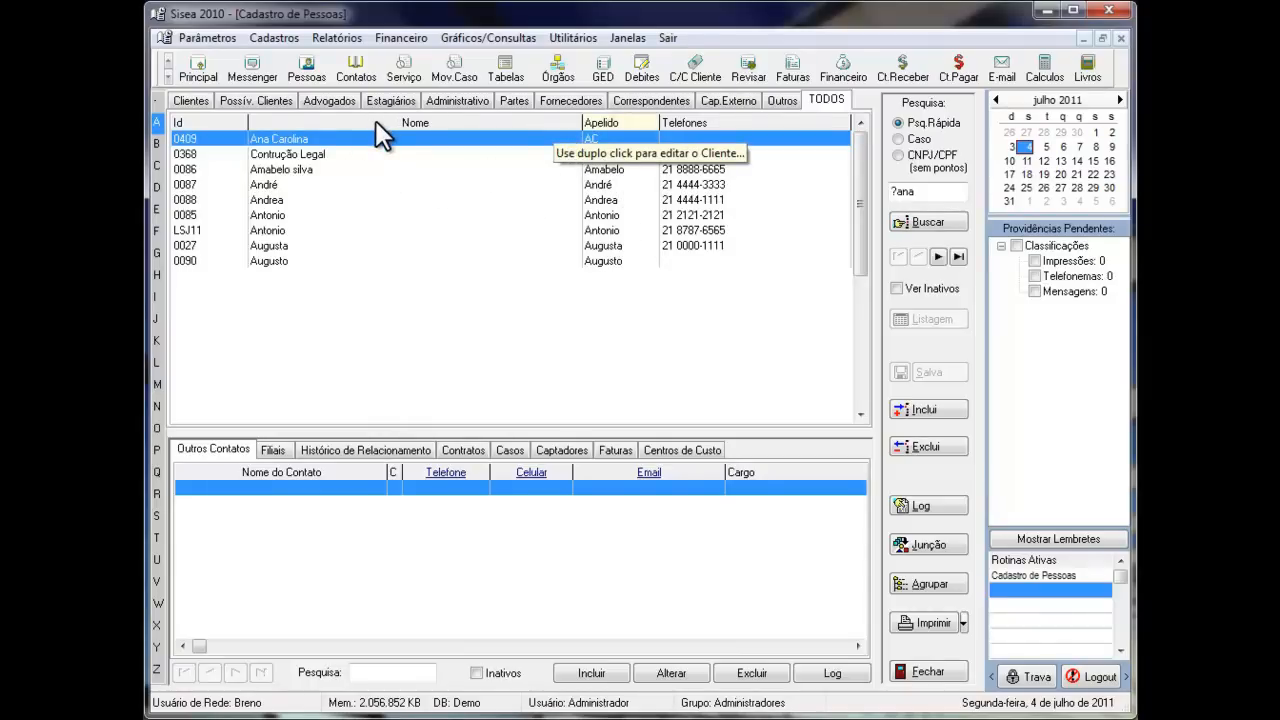
left_click(228, 125)
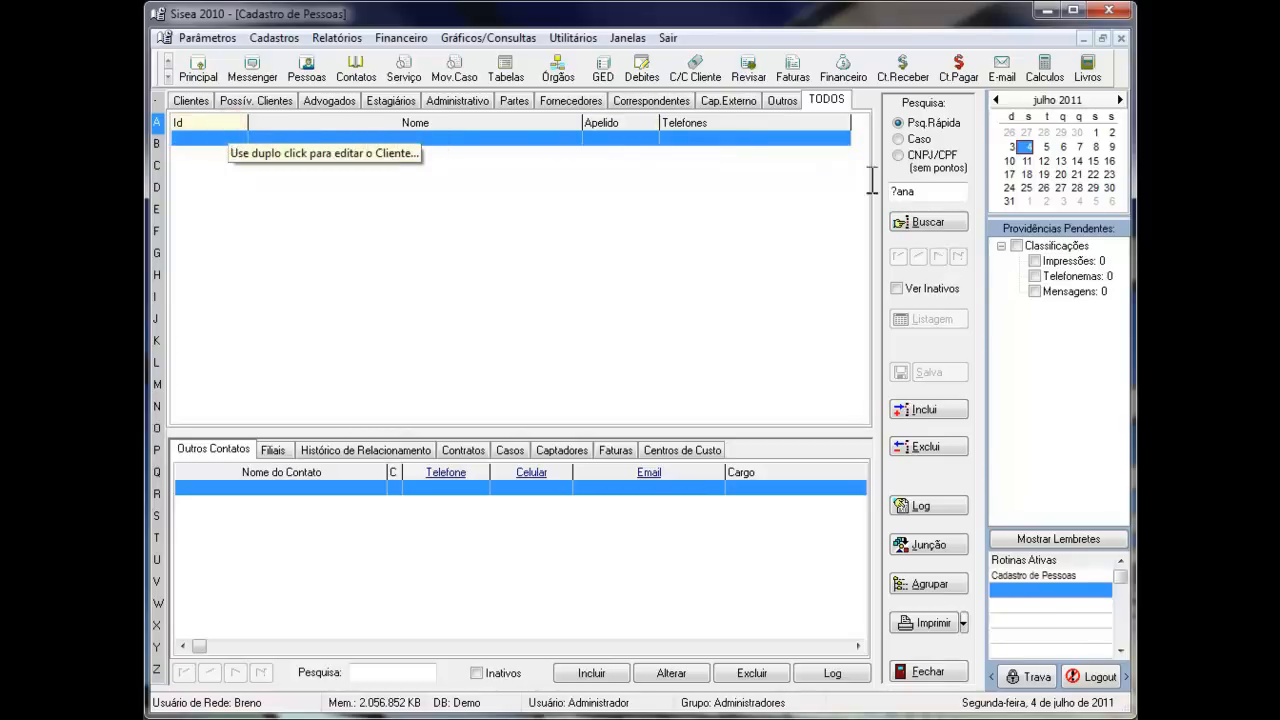
left_click(429, 121)
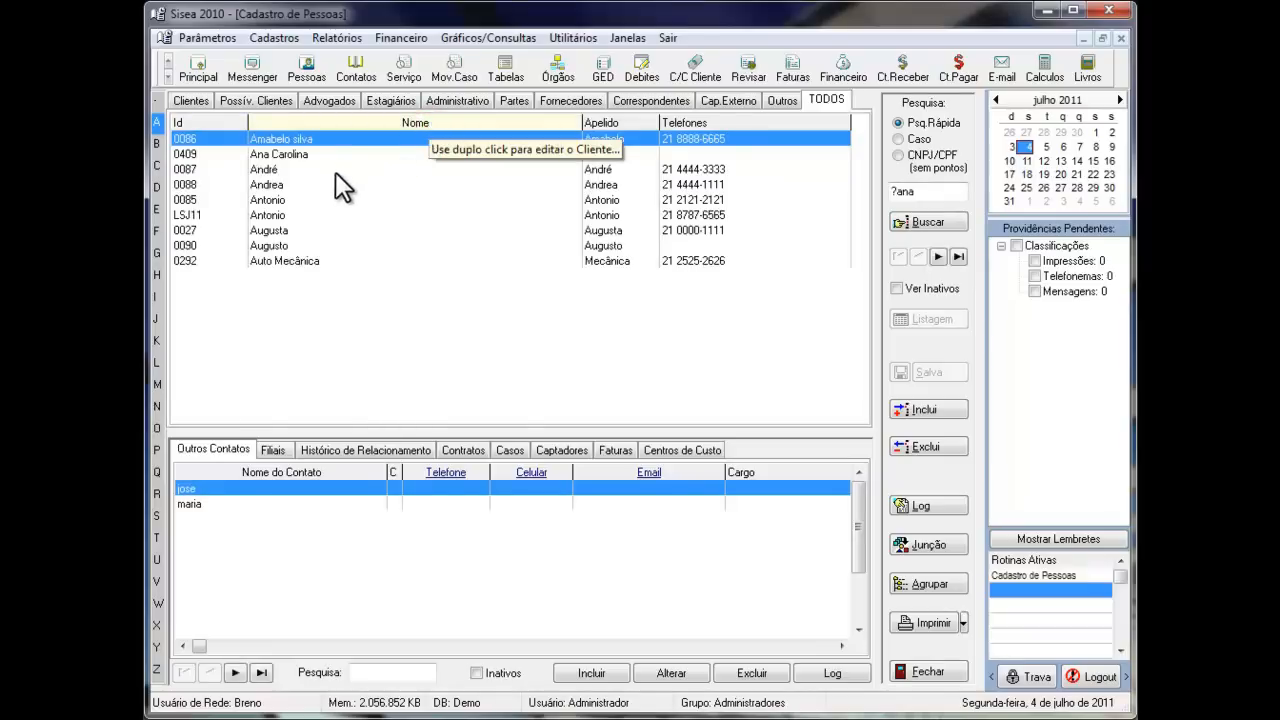
- List the people whose names start with C, open the client record with both surnames silva souza's position near the list's end, and delete its last surname
left_click(157, 165)
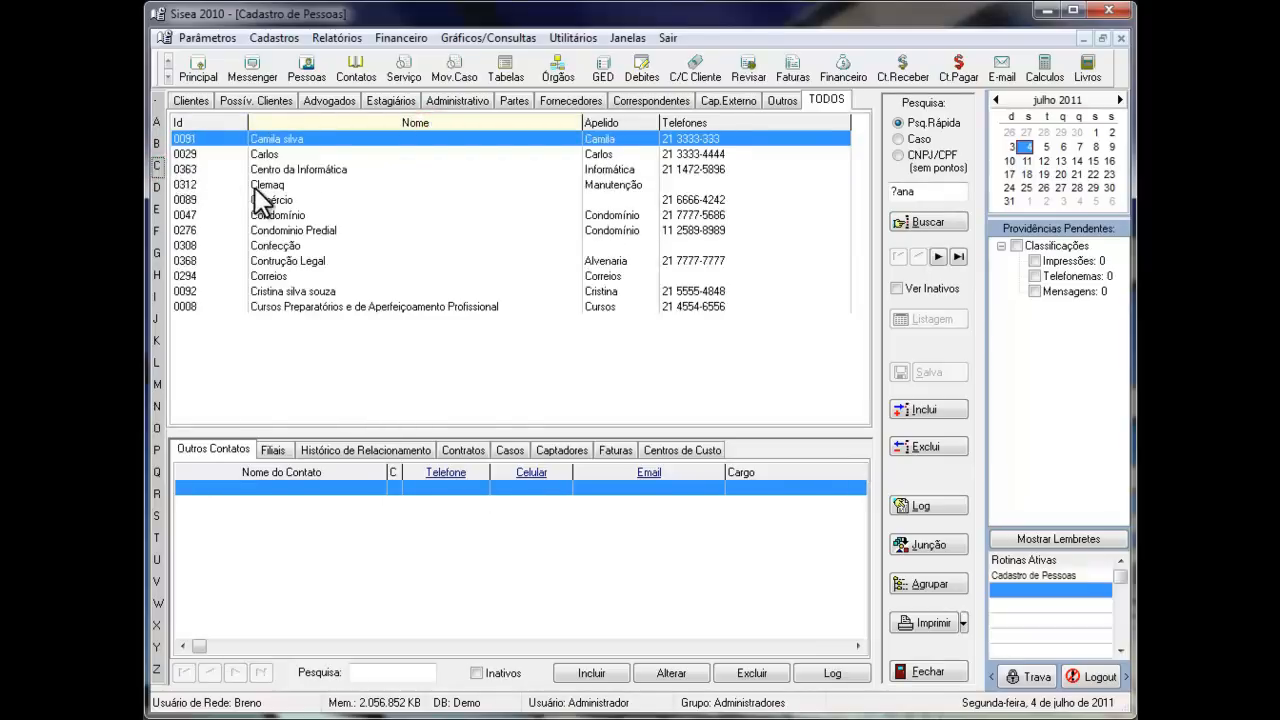
double_click(274, 289)
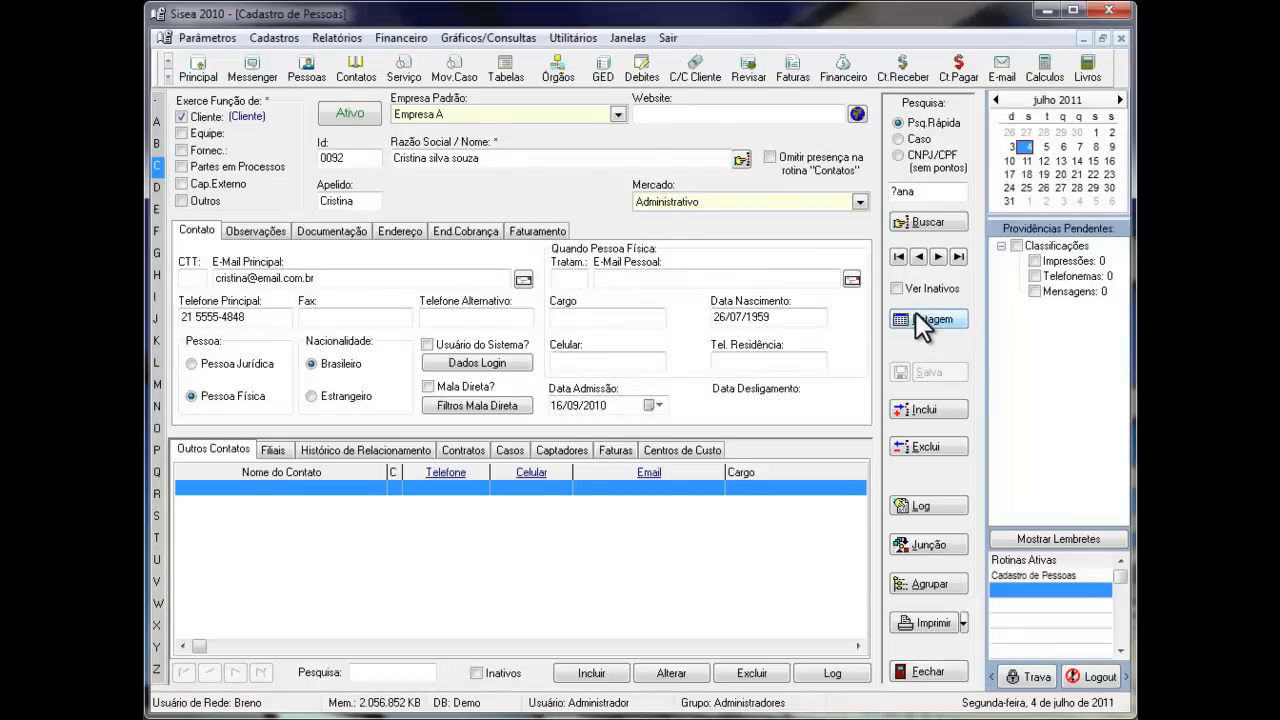
left_click(511, 160)
key("BackSpace")
key("BackSpace")
key("BackSpace")
key("BackSpace")
key("BackSpace")
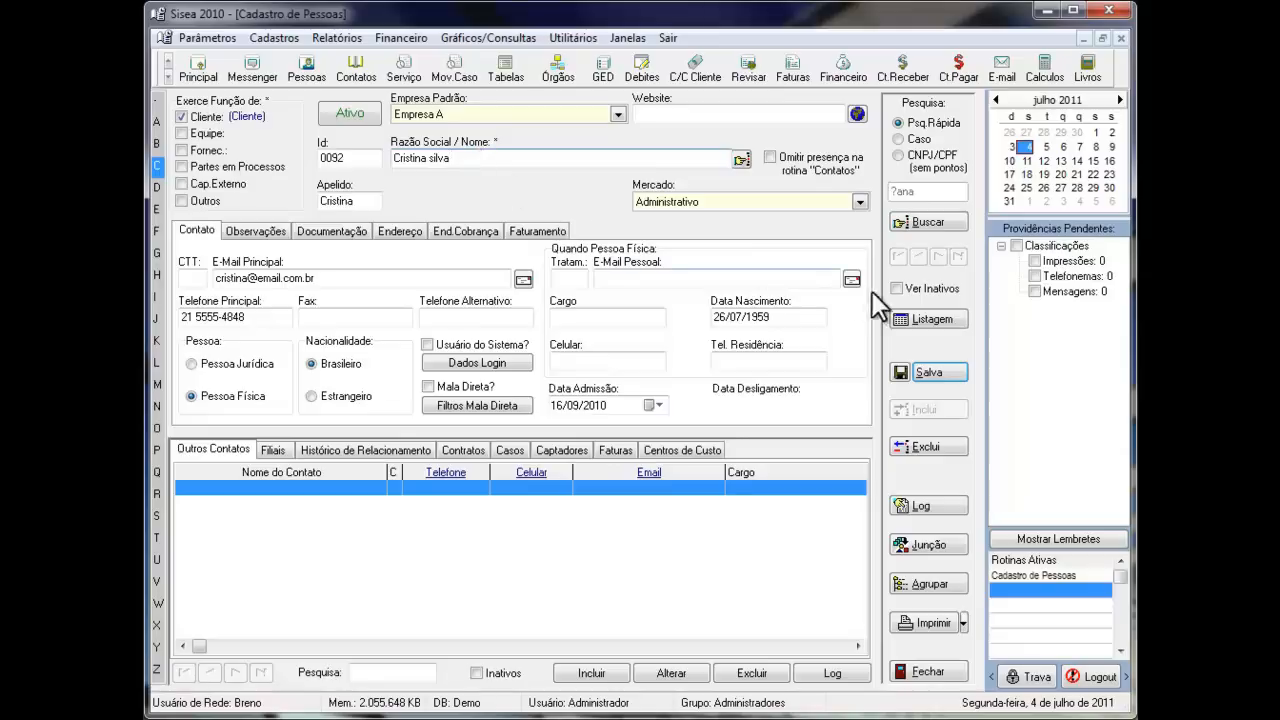
- Try to return to the list, decline discarding the edit, save the client record, and show the client's Casos
left_click(923, 318)
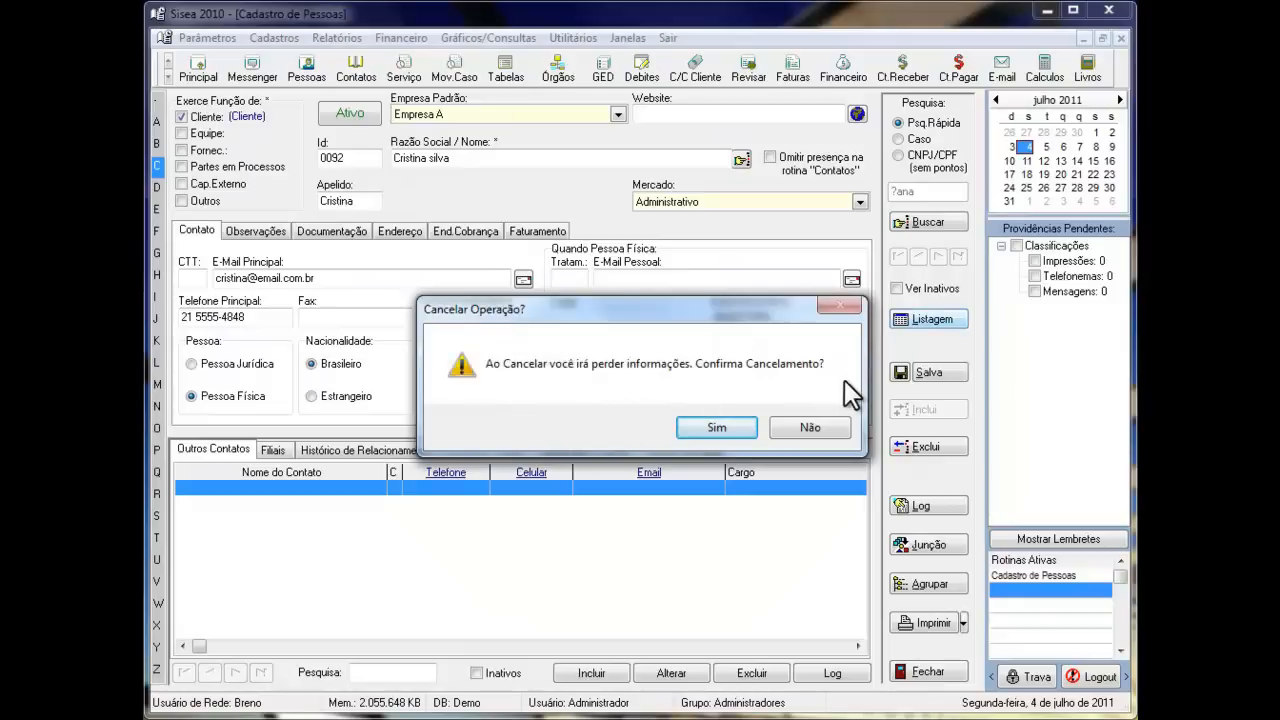
left_click(832, 431)
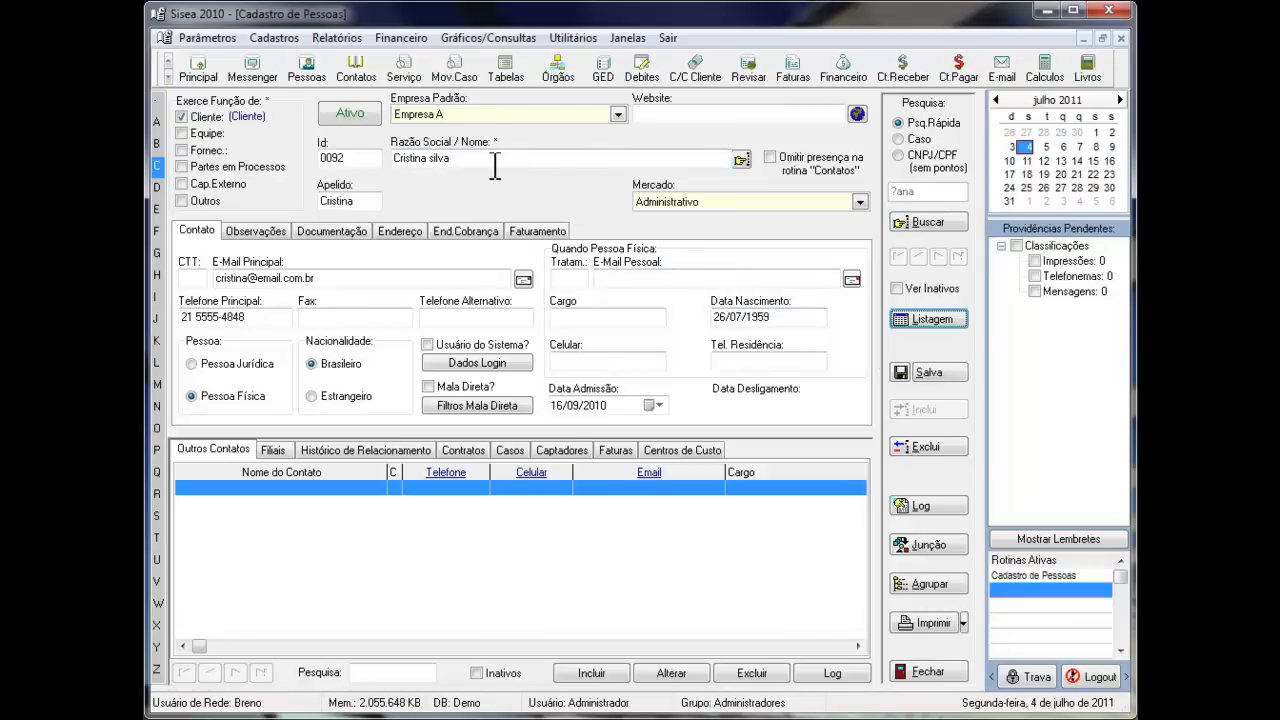
left_click(930, 372)
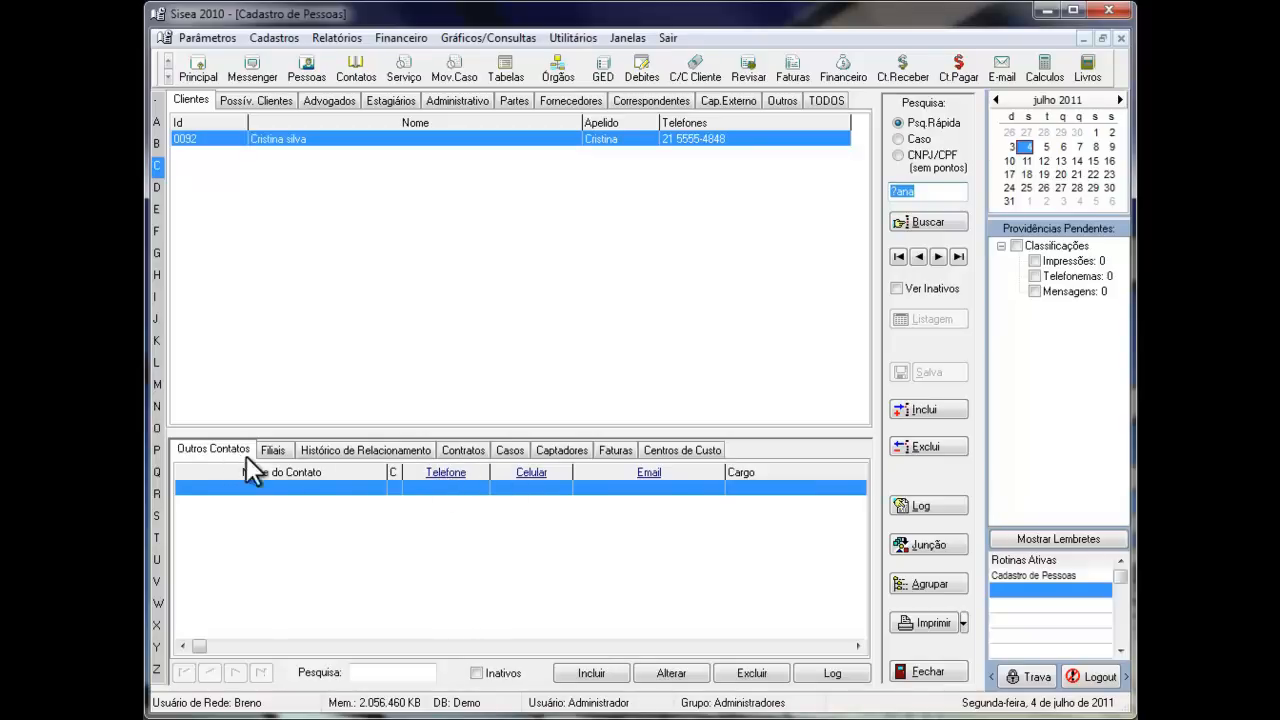
left_click(510, 449)
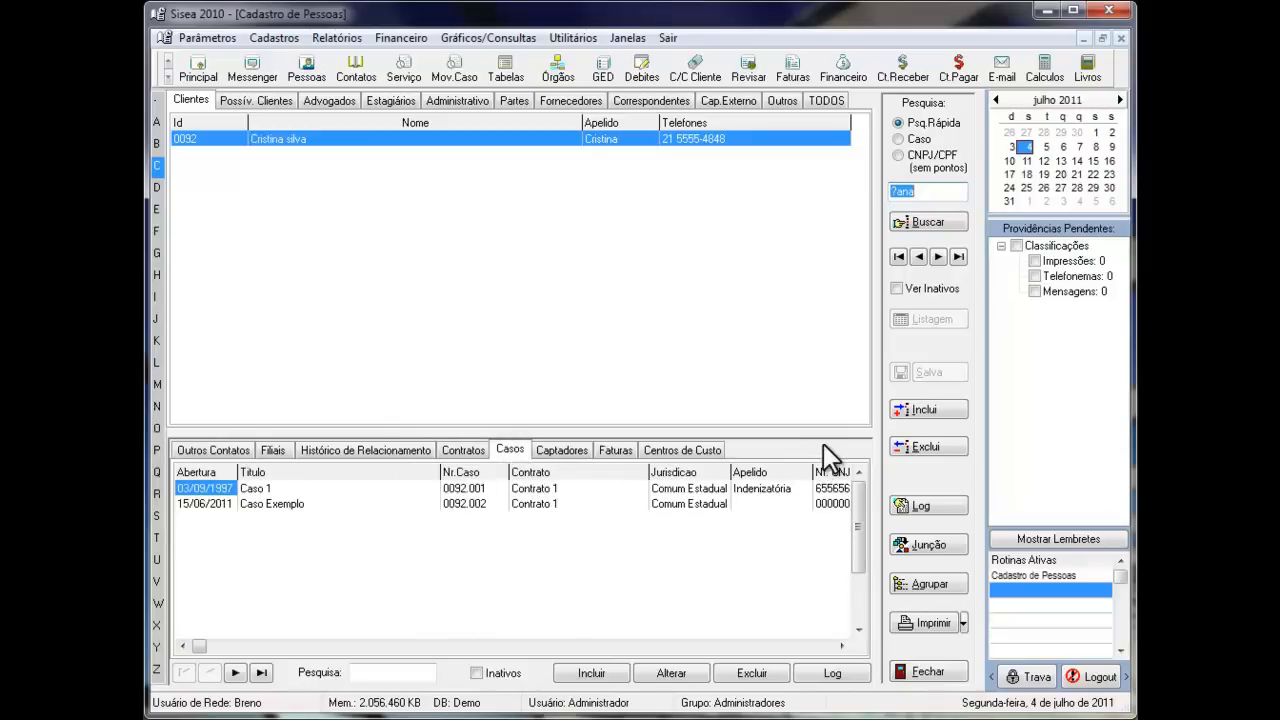
- Start a new person record with the Cliente role of type Cliente, trying and then removing the Fornecedor role
left_click(920, 415)
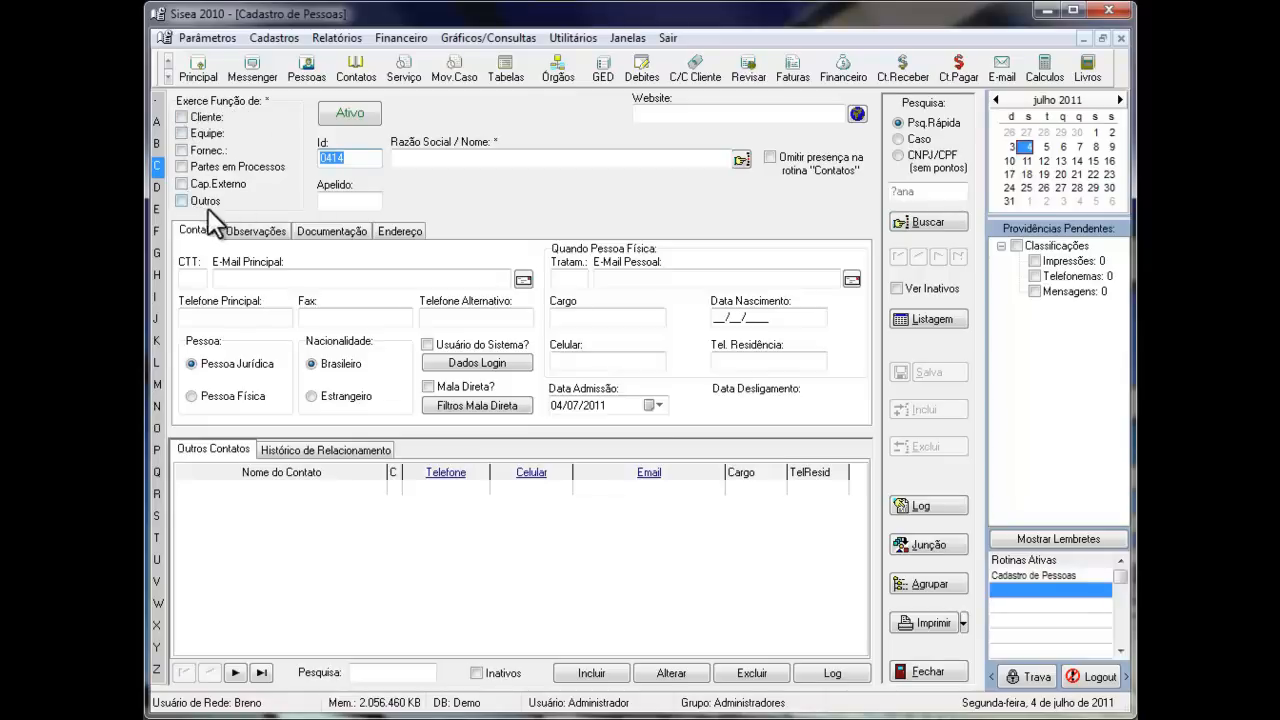
left_click(183, 116)
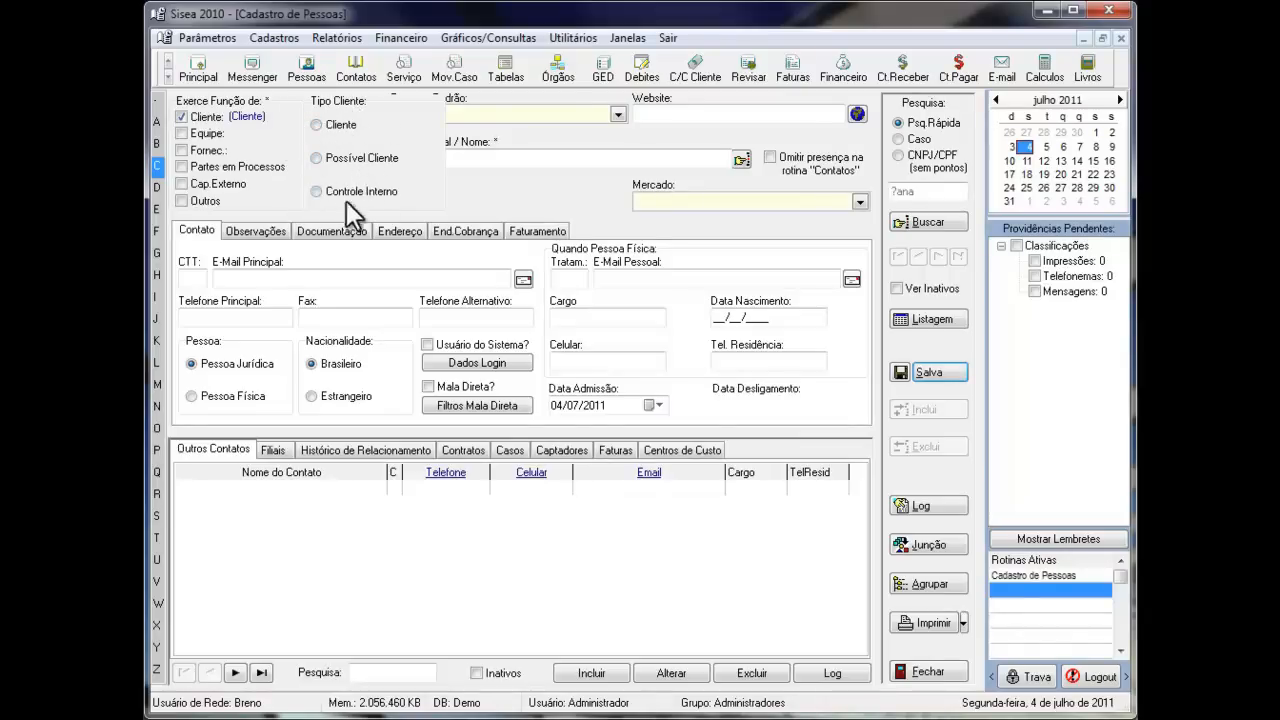
left_click(316, 124)
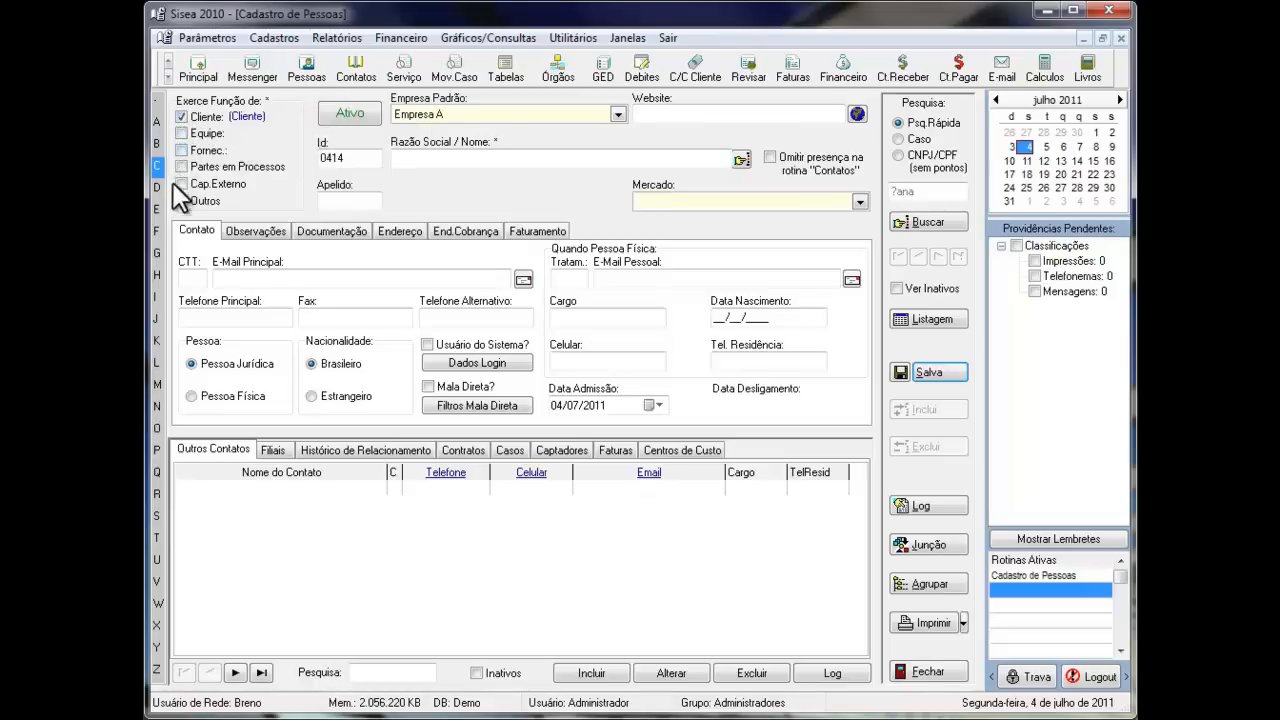
left_click(181, 150)
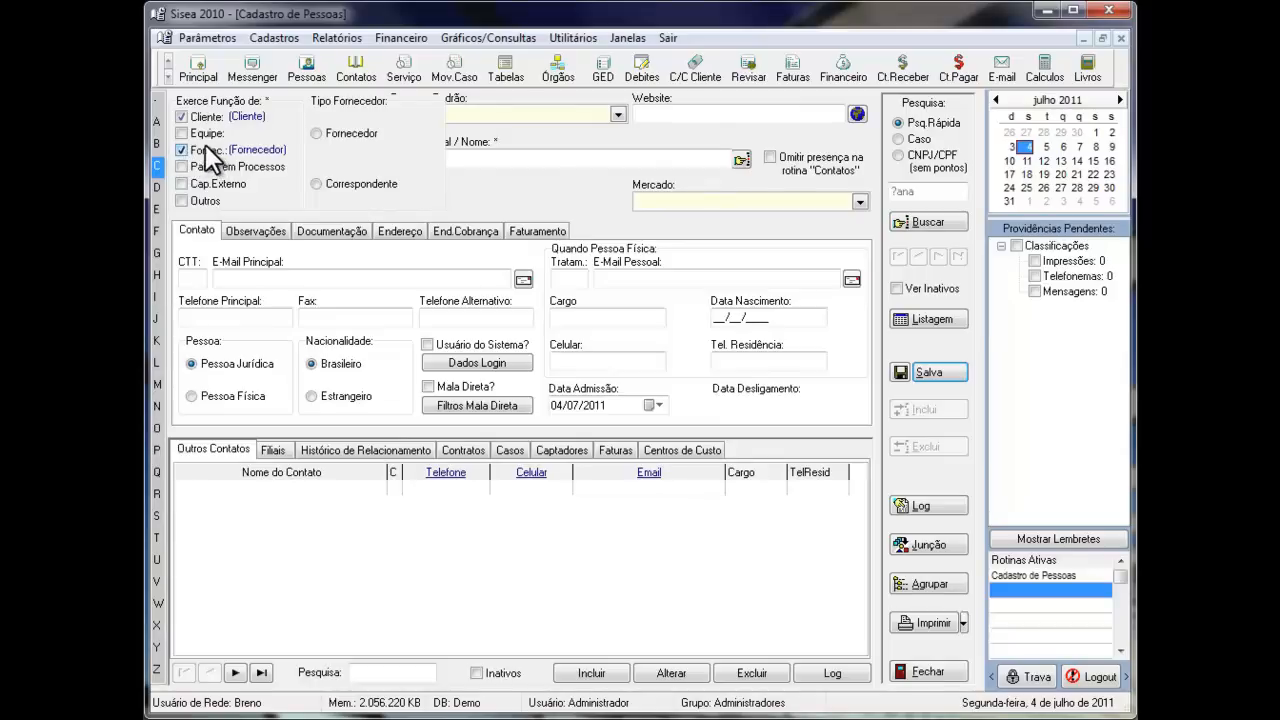
left_click(182, 149)
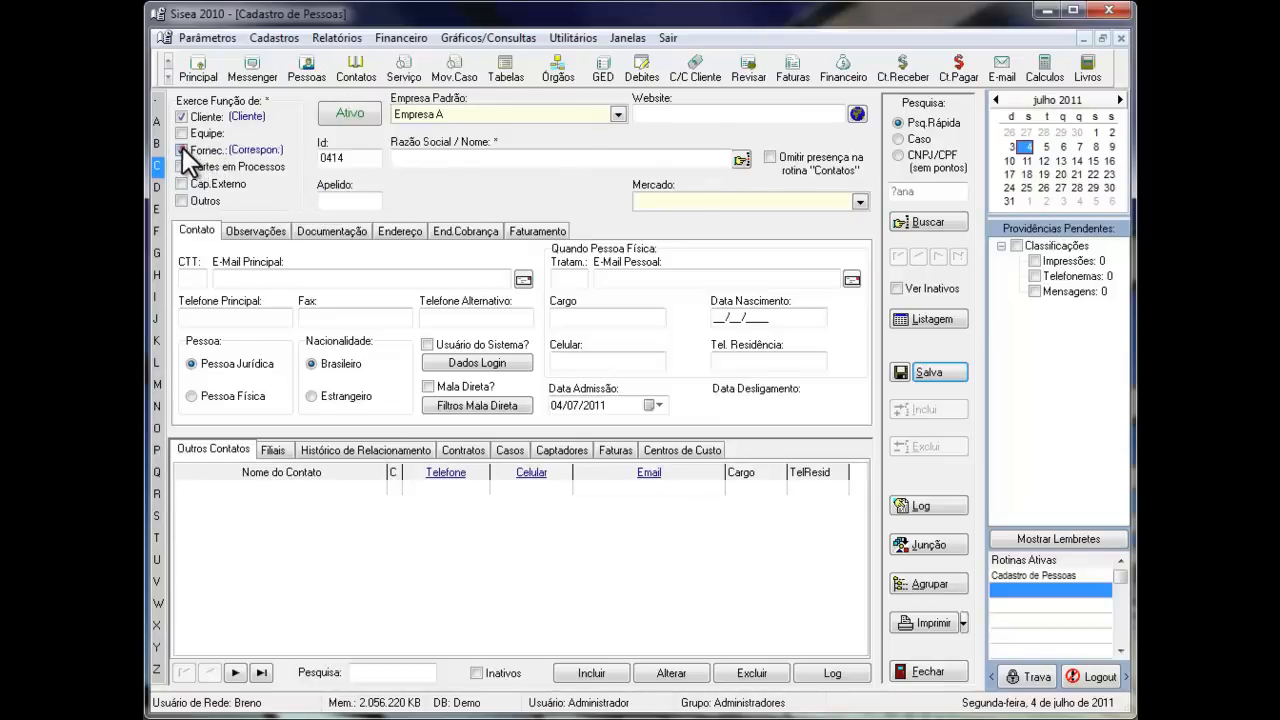
- Try the Inativo status on the new person record and return the record to Ativo
left_click(349, 112)
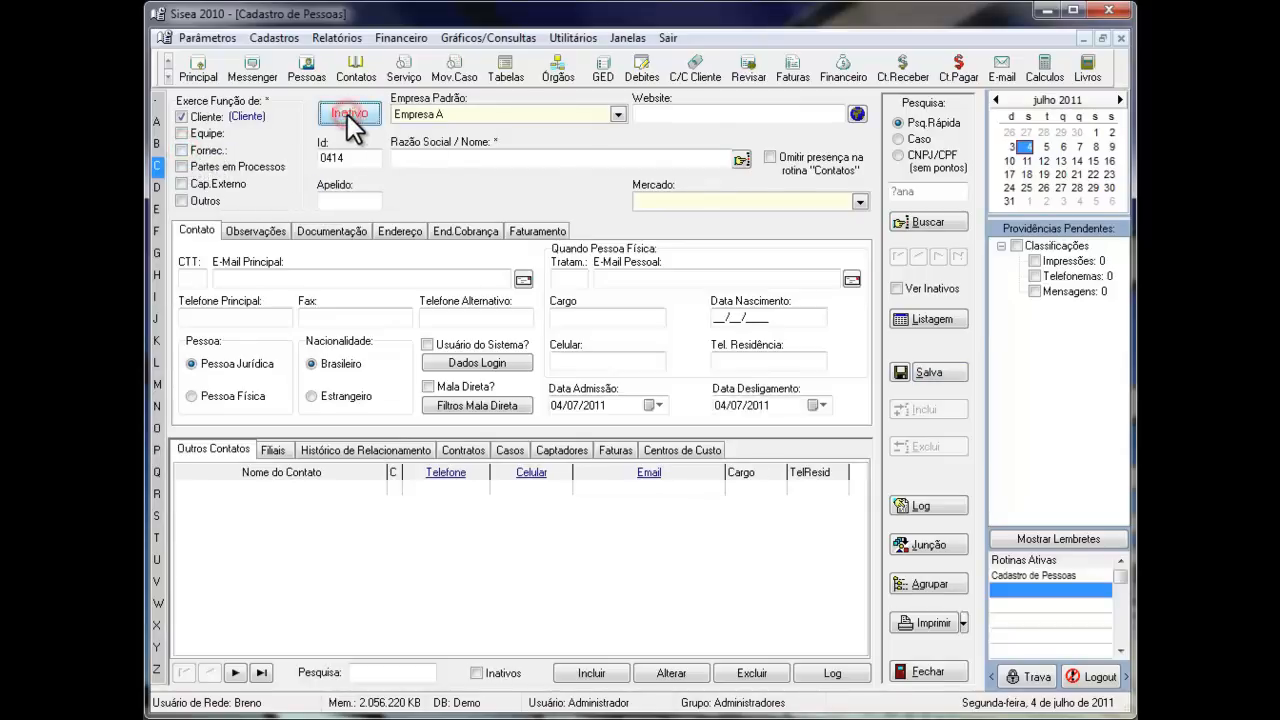
left_click(349, 112)
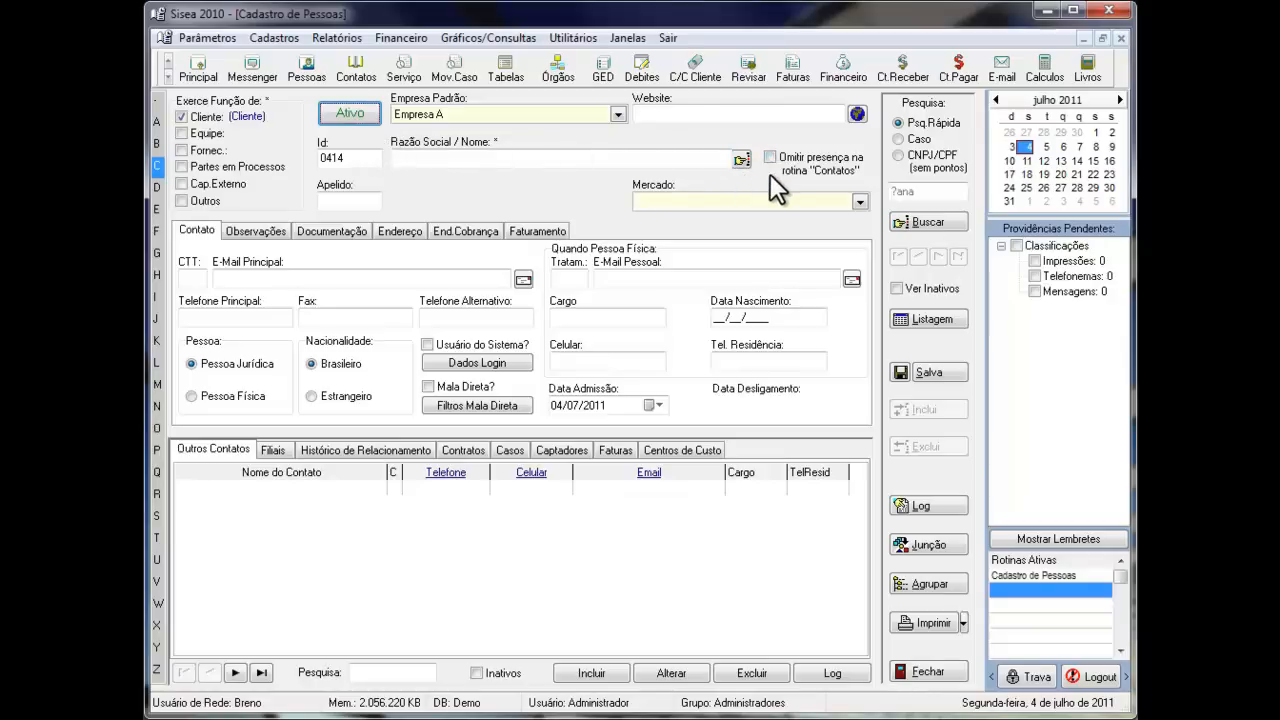
left_click(897, 288)
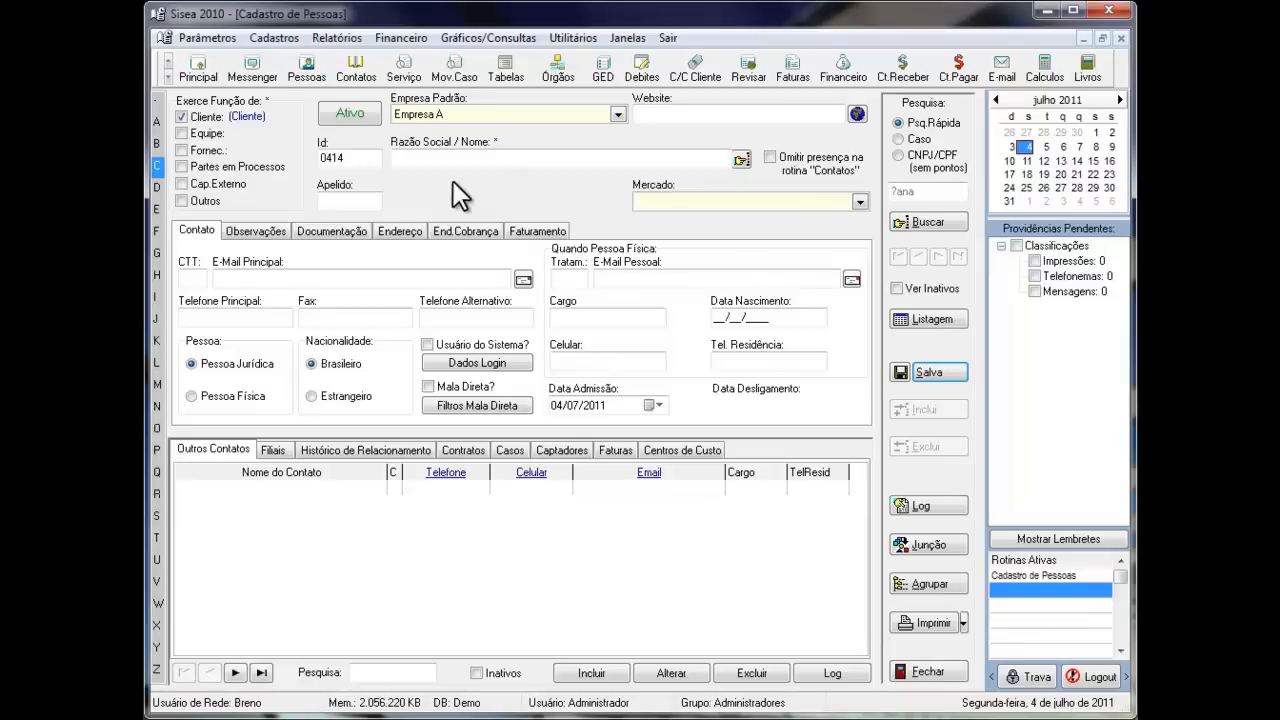
left_click(358, 114)
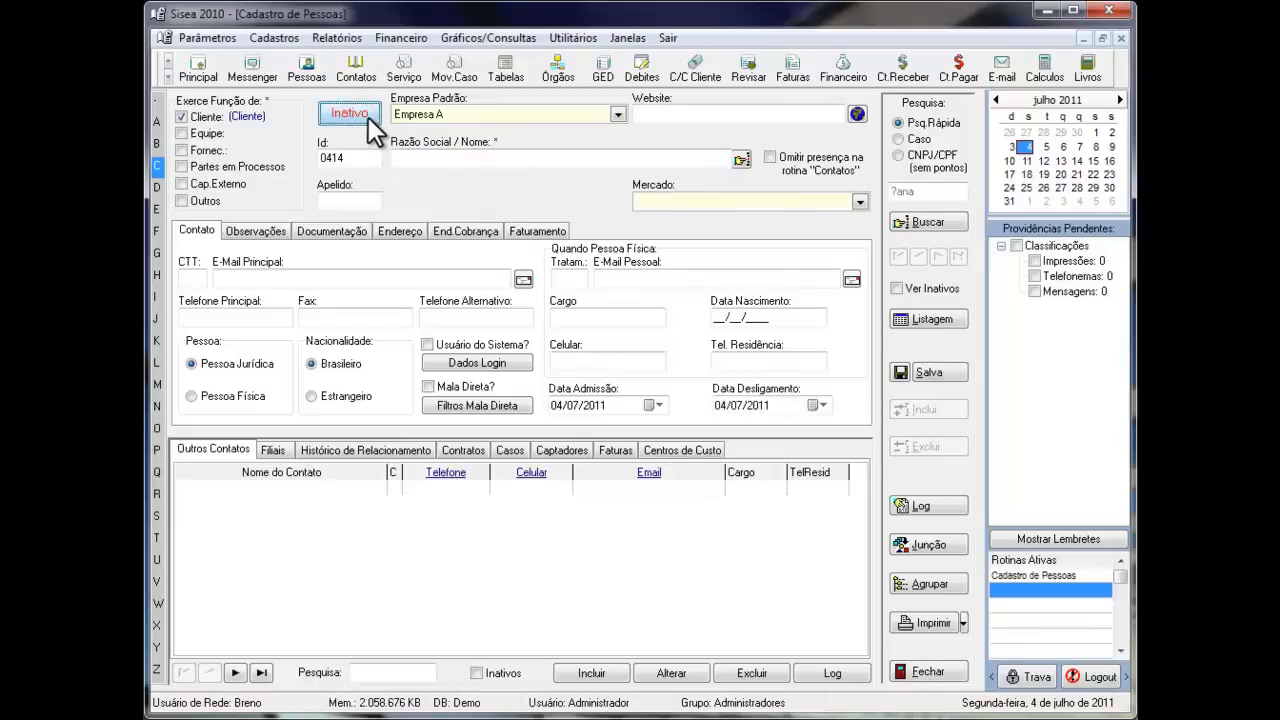
left_click(367, 116)
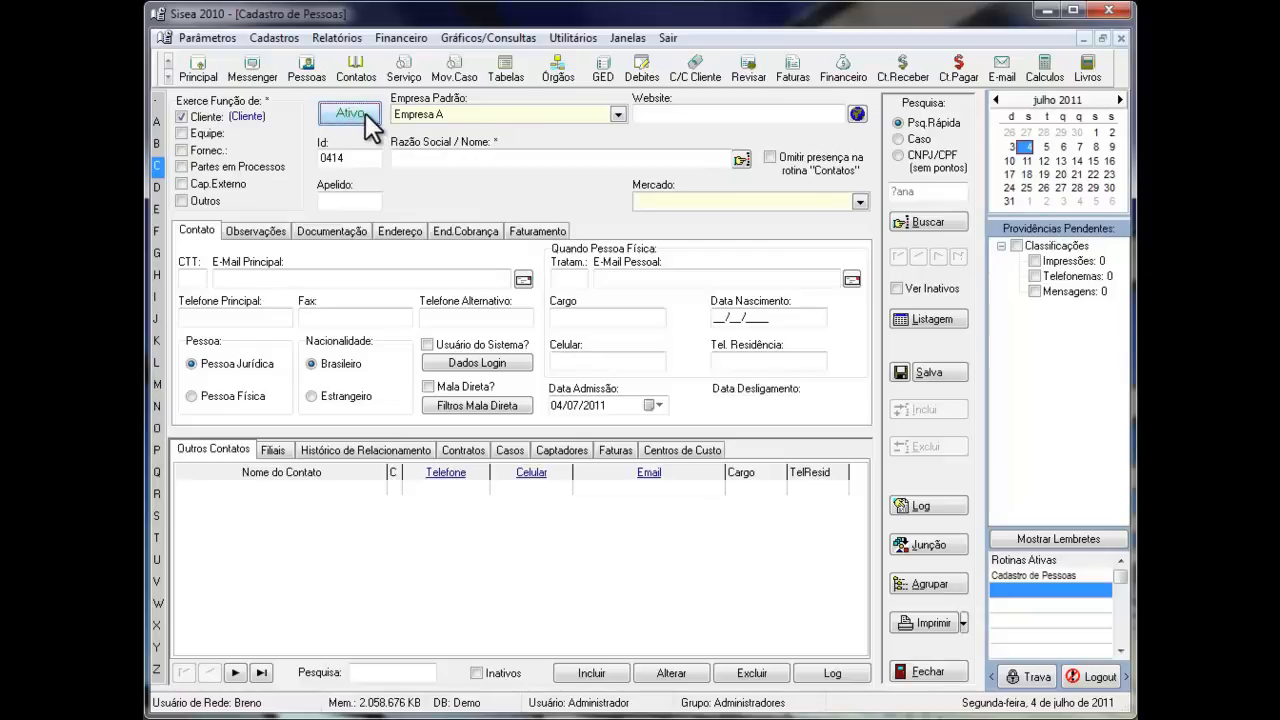
left_click(365, 113)
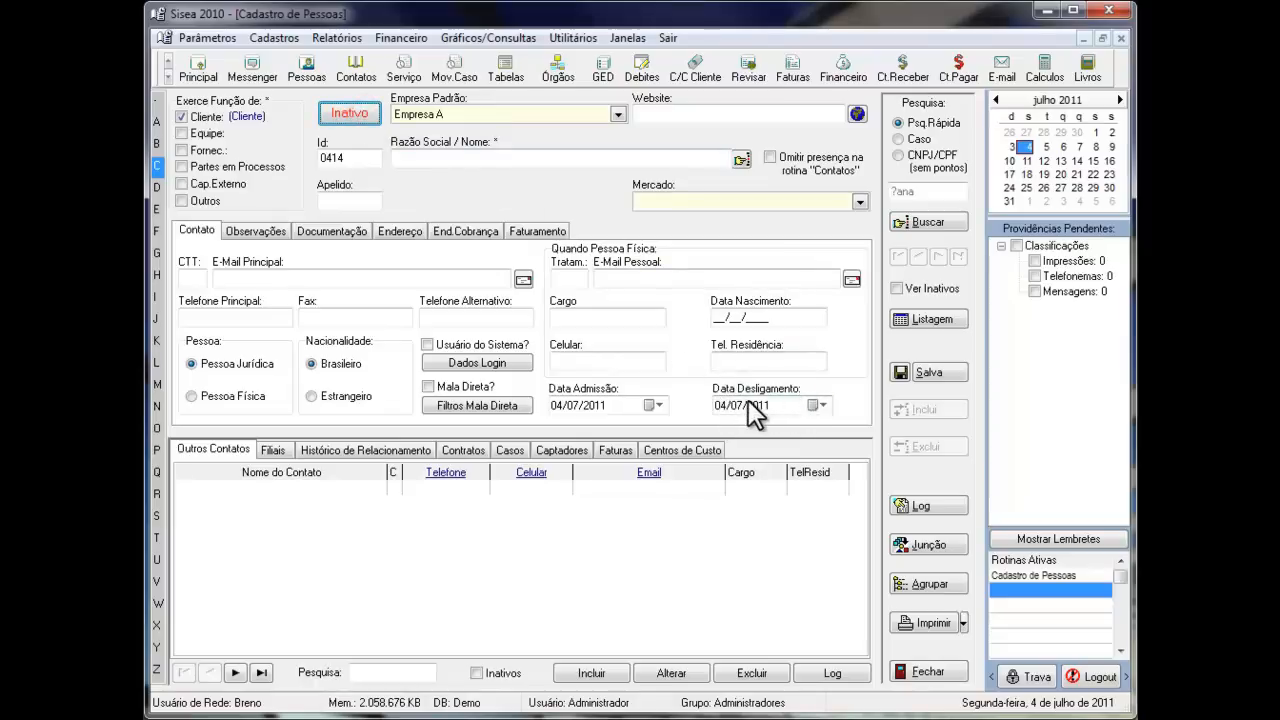
left_click(351, 111)
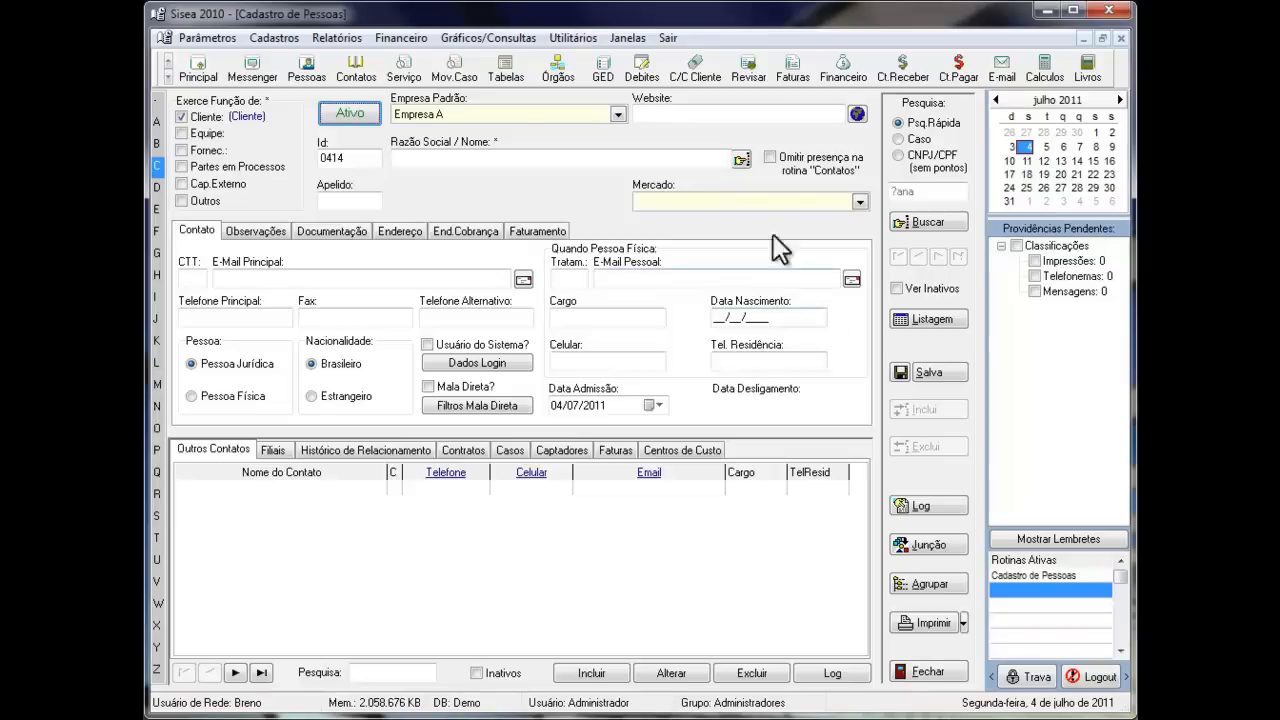
- Try Empresa B as the new record's Empresa Padrão and return it to Empresa A
left_click(621, 117)
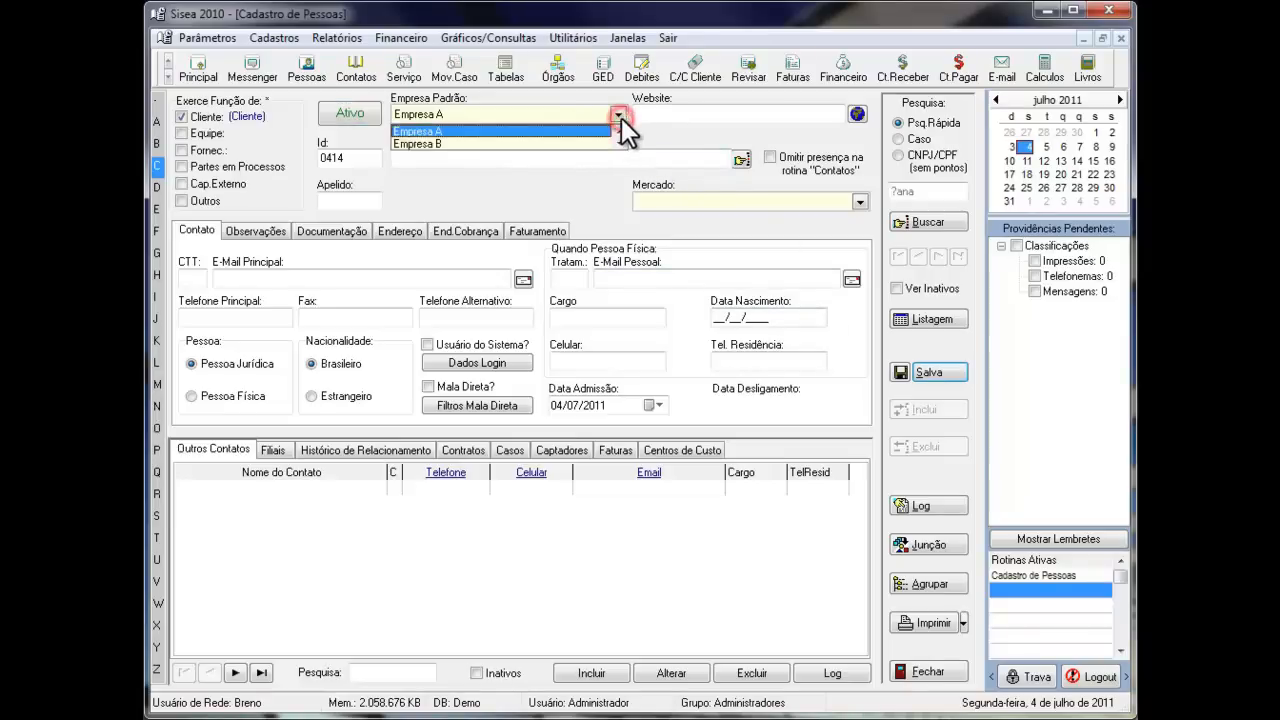
left_click(533, 140)
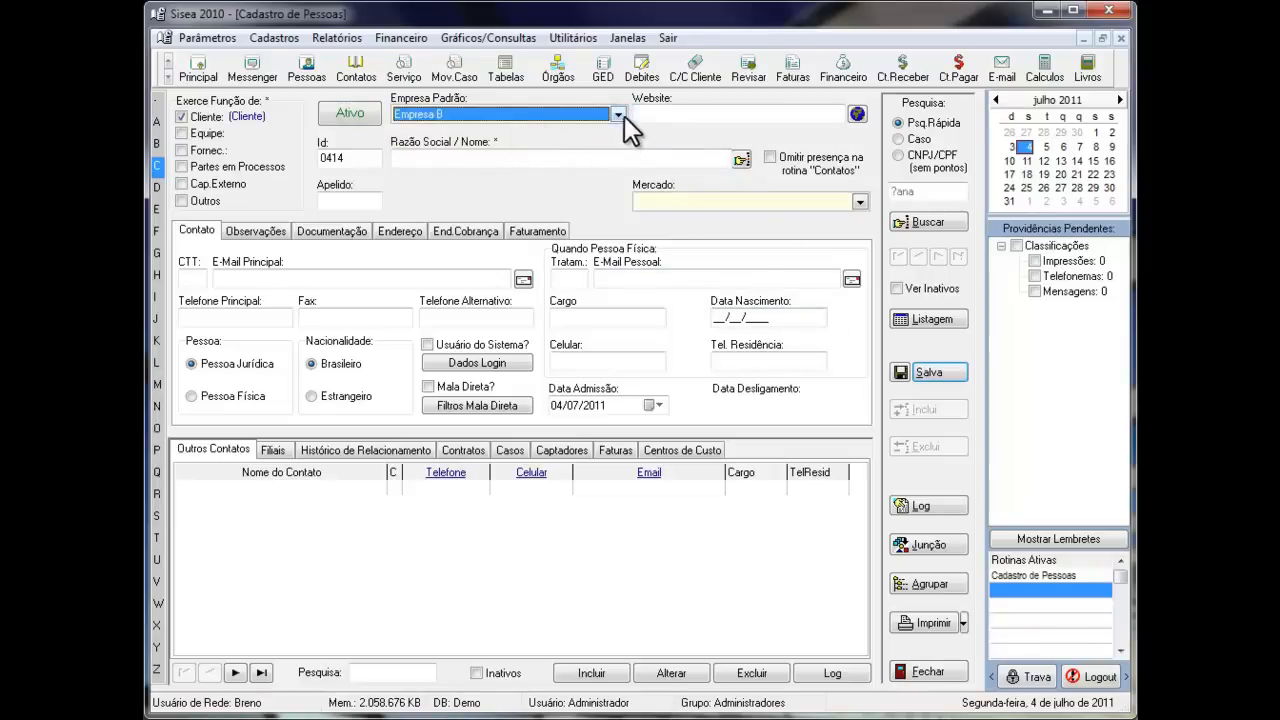
left_click(620, 115)
left_click(550, 130)
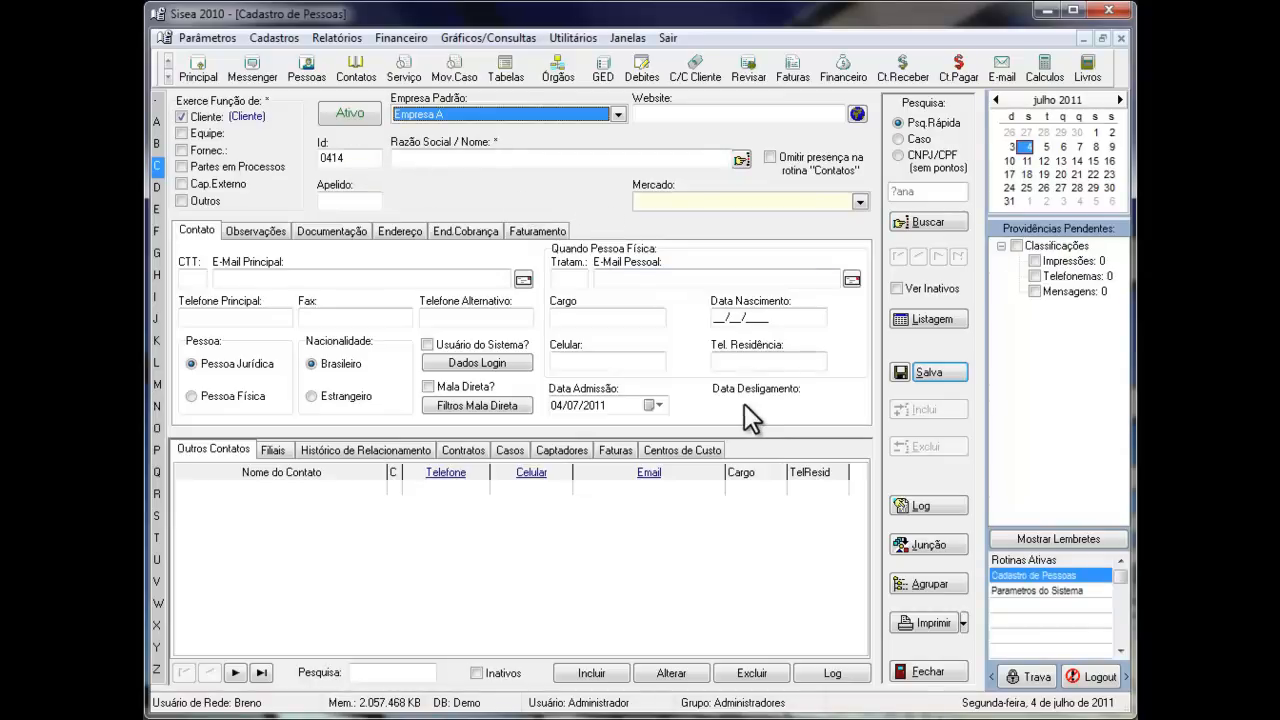
- Review the operational parameters in the open system parameters routine and return to the new person record
left_click(1030, 591)
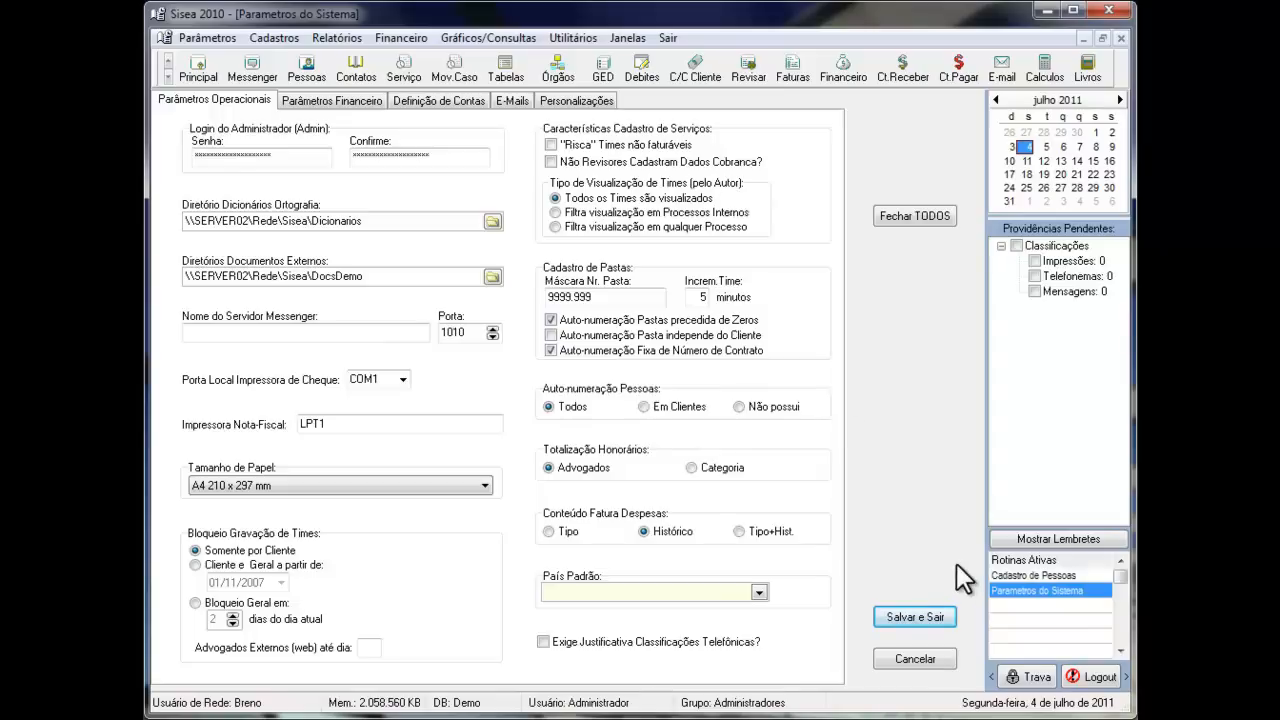
left_click(1020, 574)
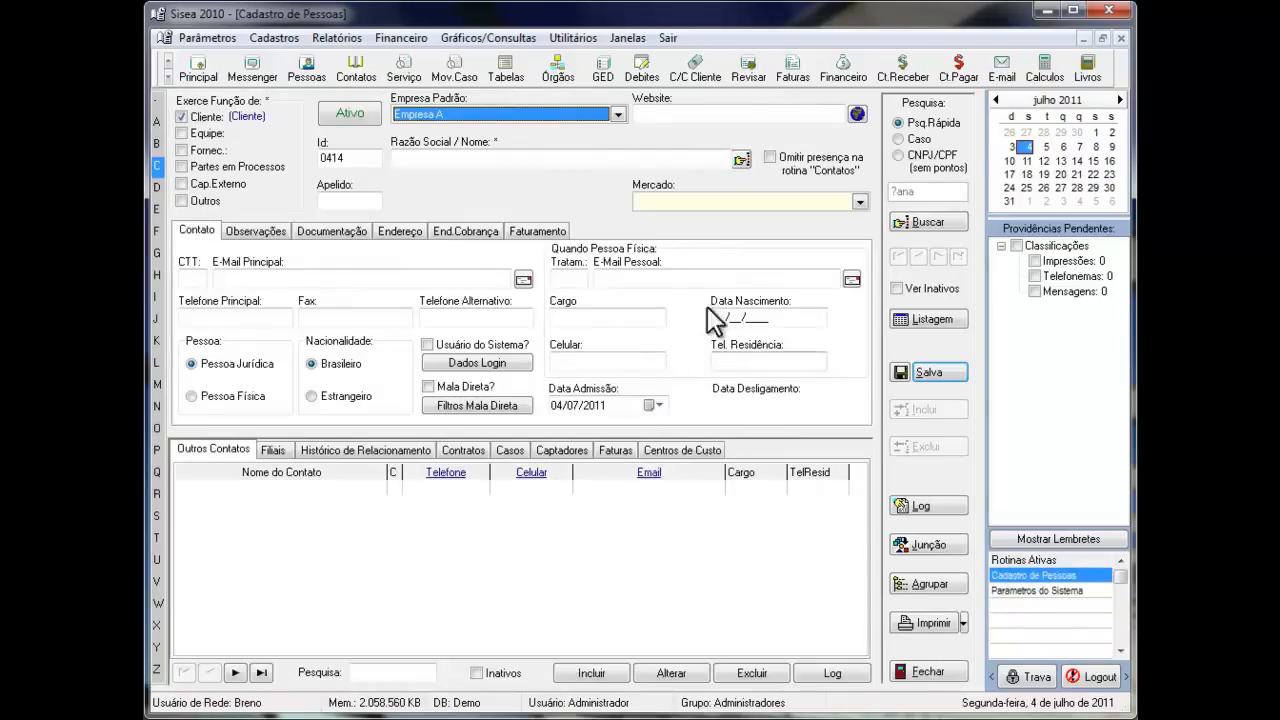
- Enter the new client's name in Razão Social / Nome, check it against similar registered names, and close that list
left_click(445, 160)
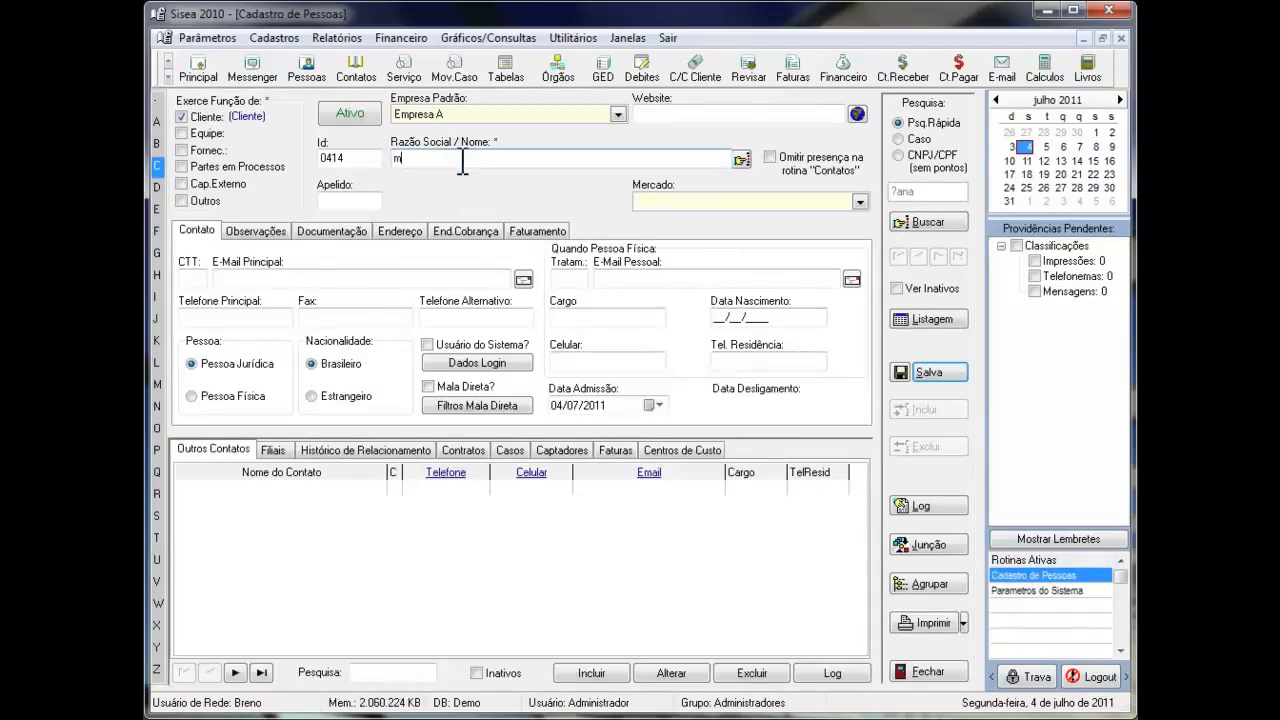
left_click(745, 157)
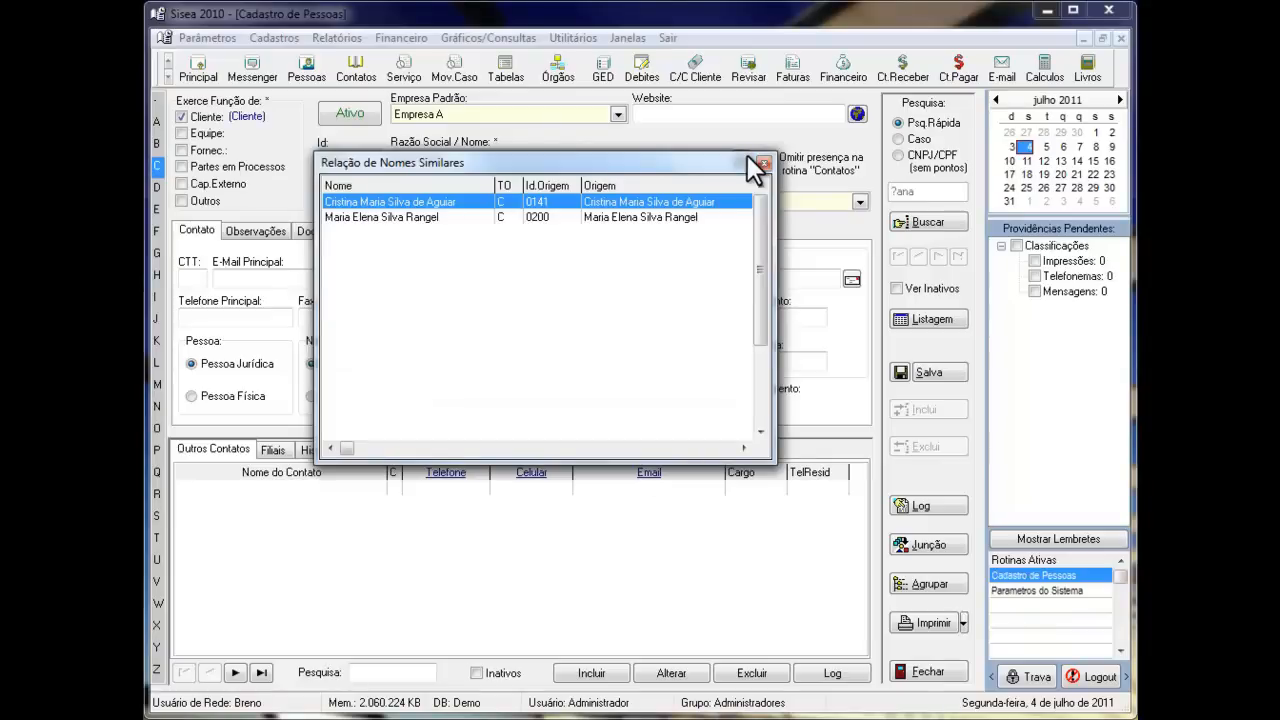
left_click(761, 161)
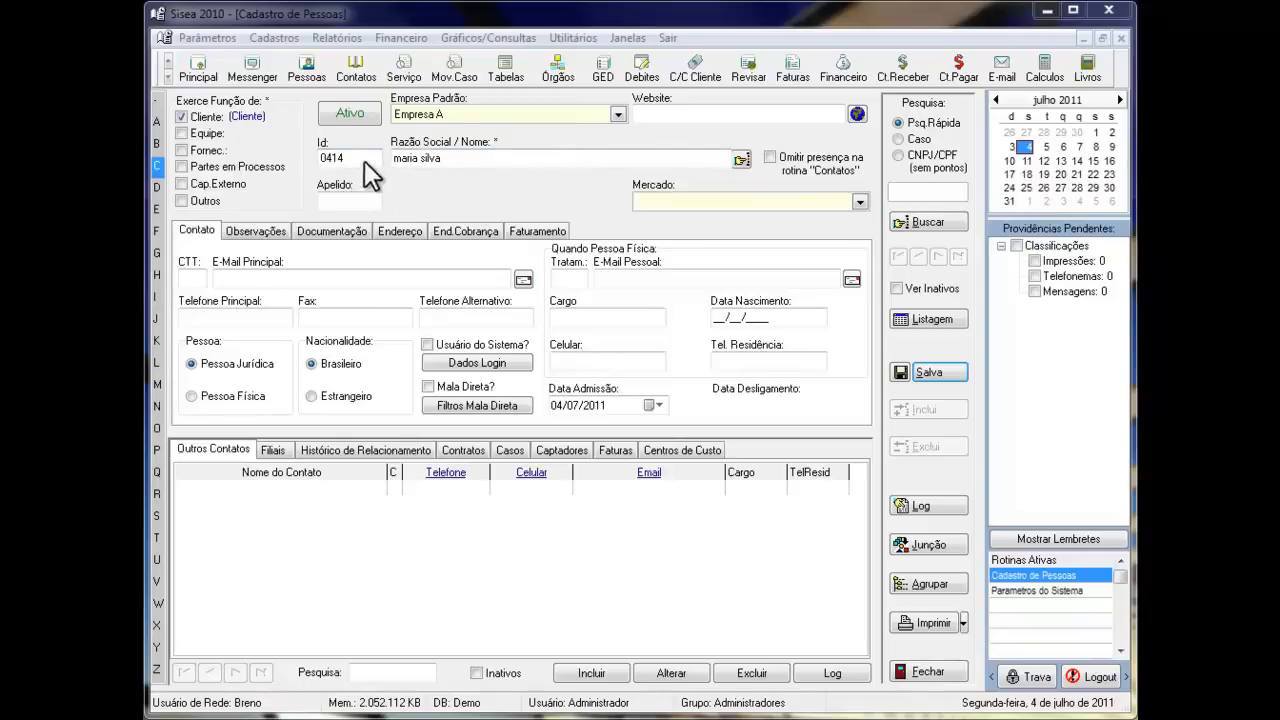
- Add and save the description Civil in the Área de Atuação/Mercado registration table, and return to the people register
left_click(205, 38)
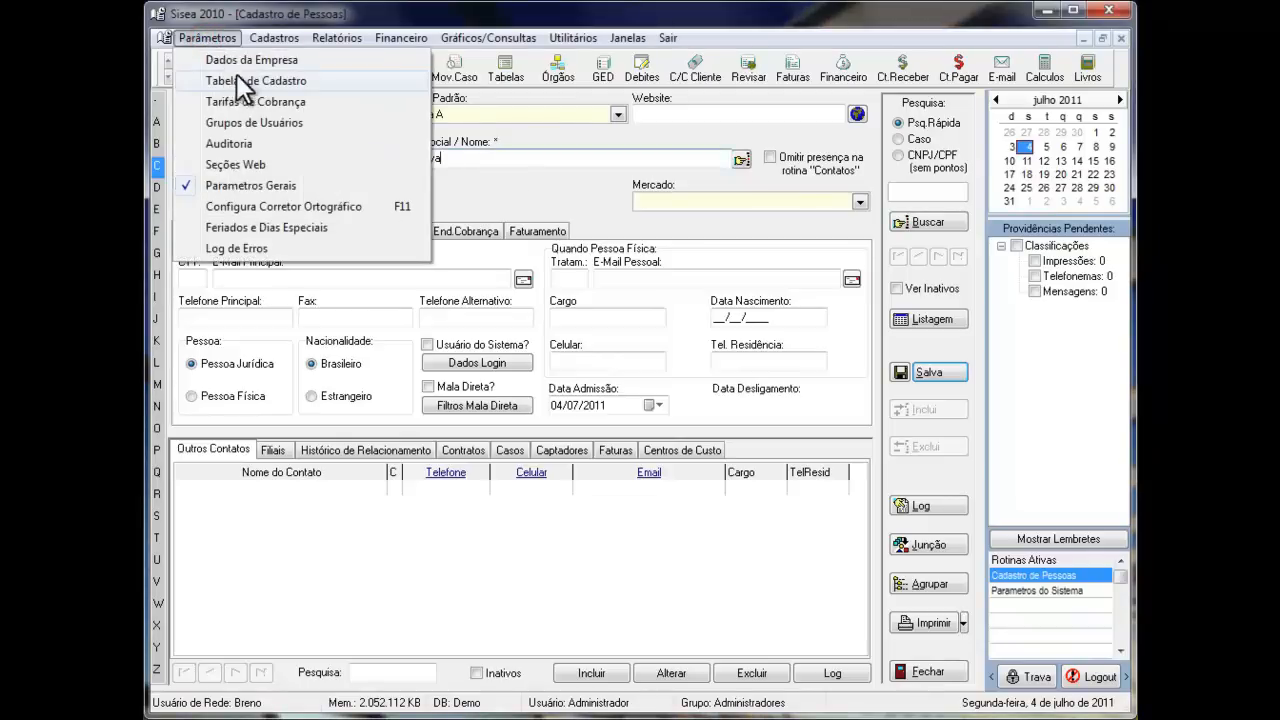
left_click(236, 80)
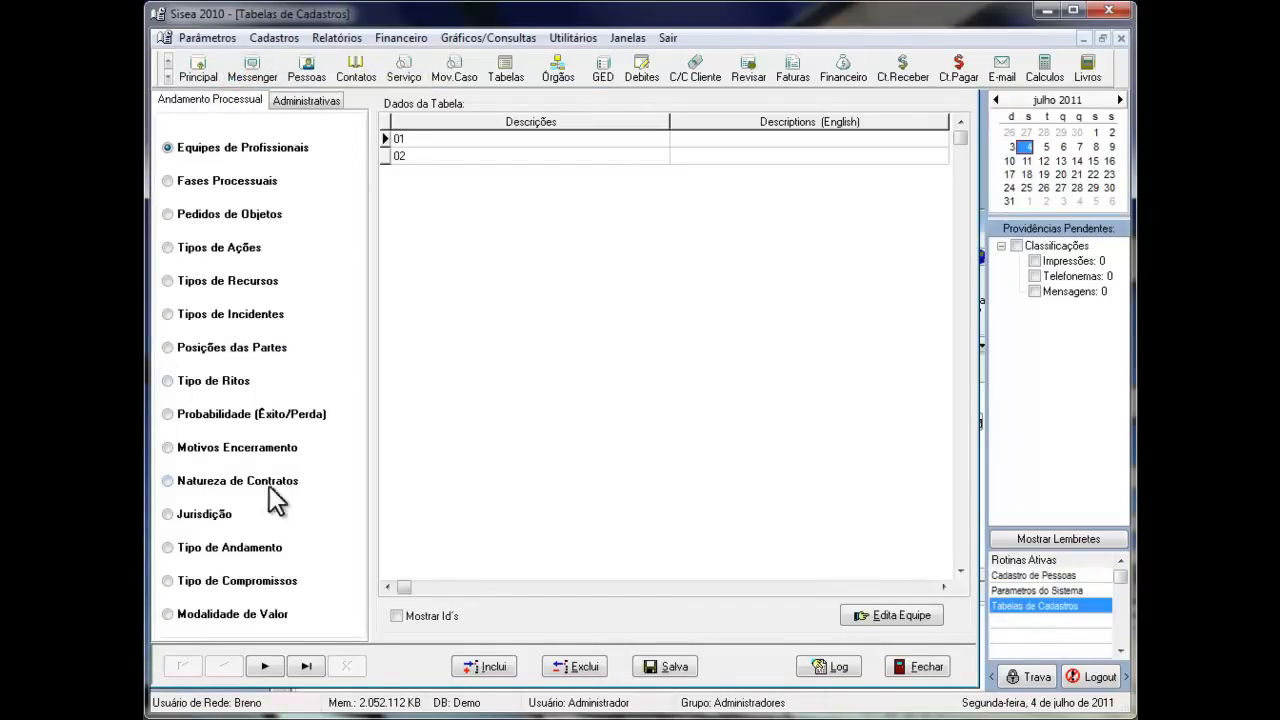
left_click(296, 100)
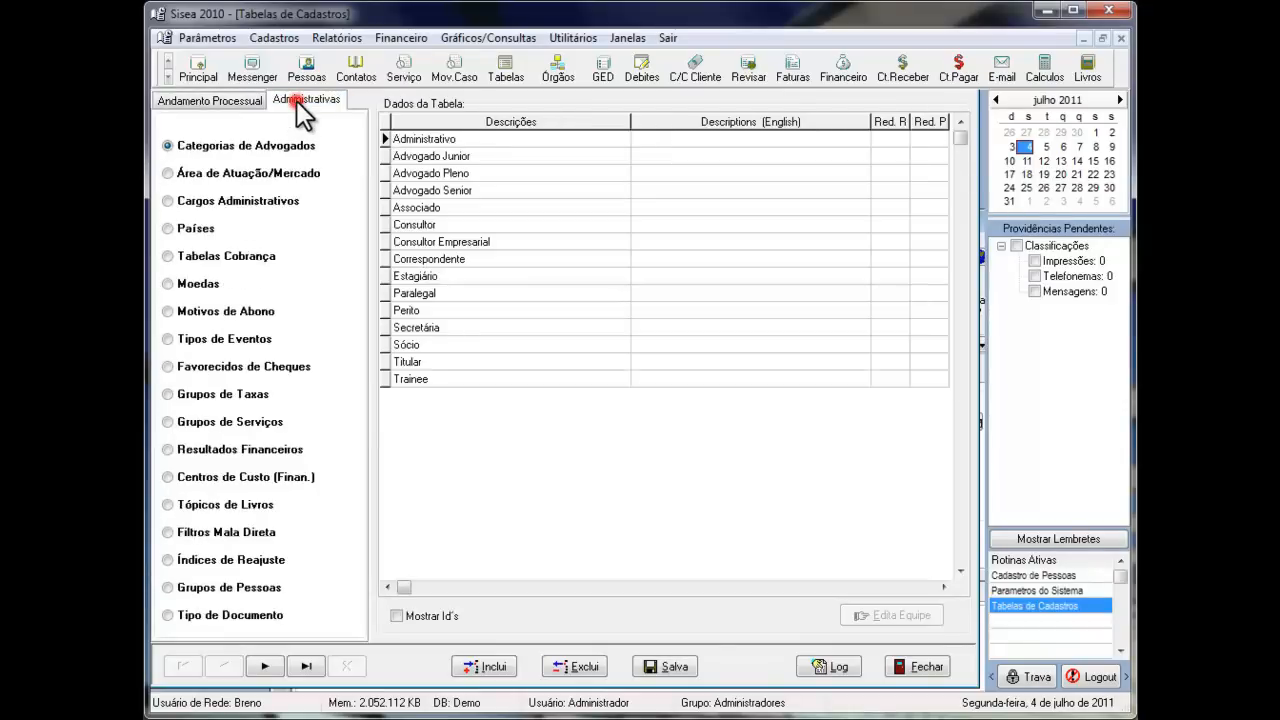
left_click(168, 173)
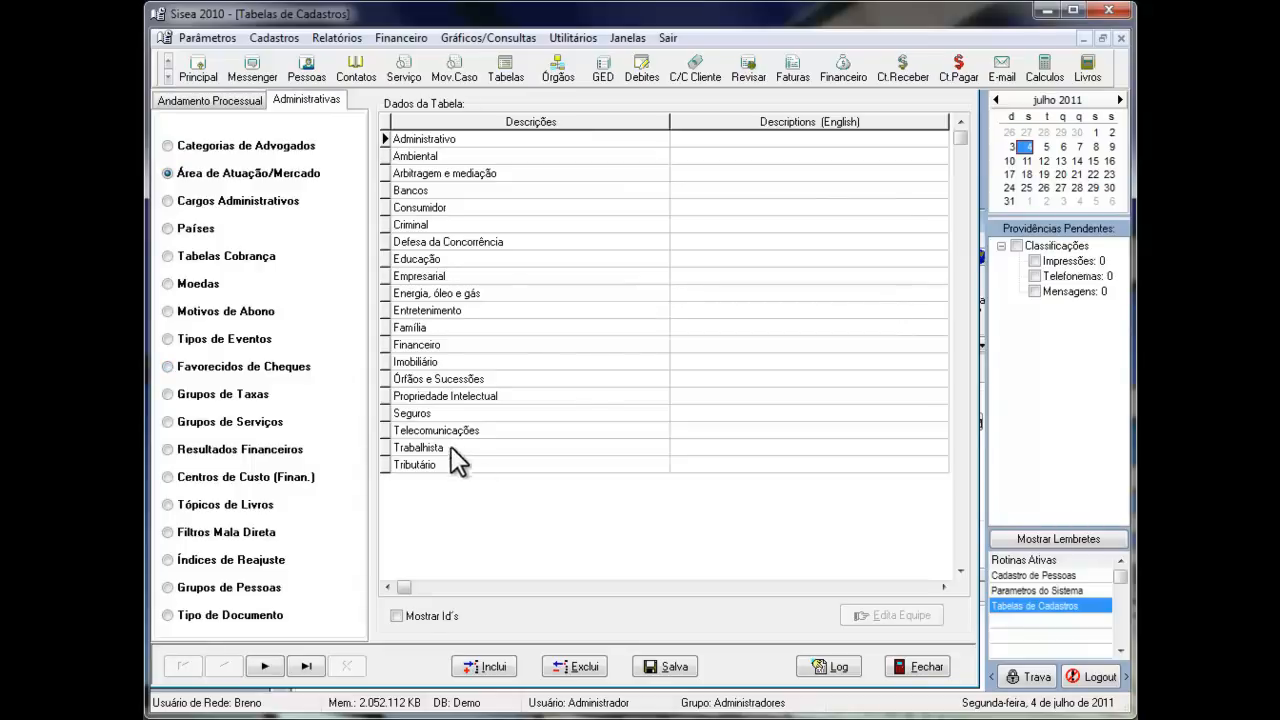
left_click(483, 666)
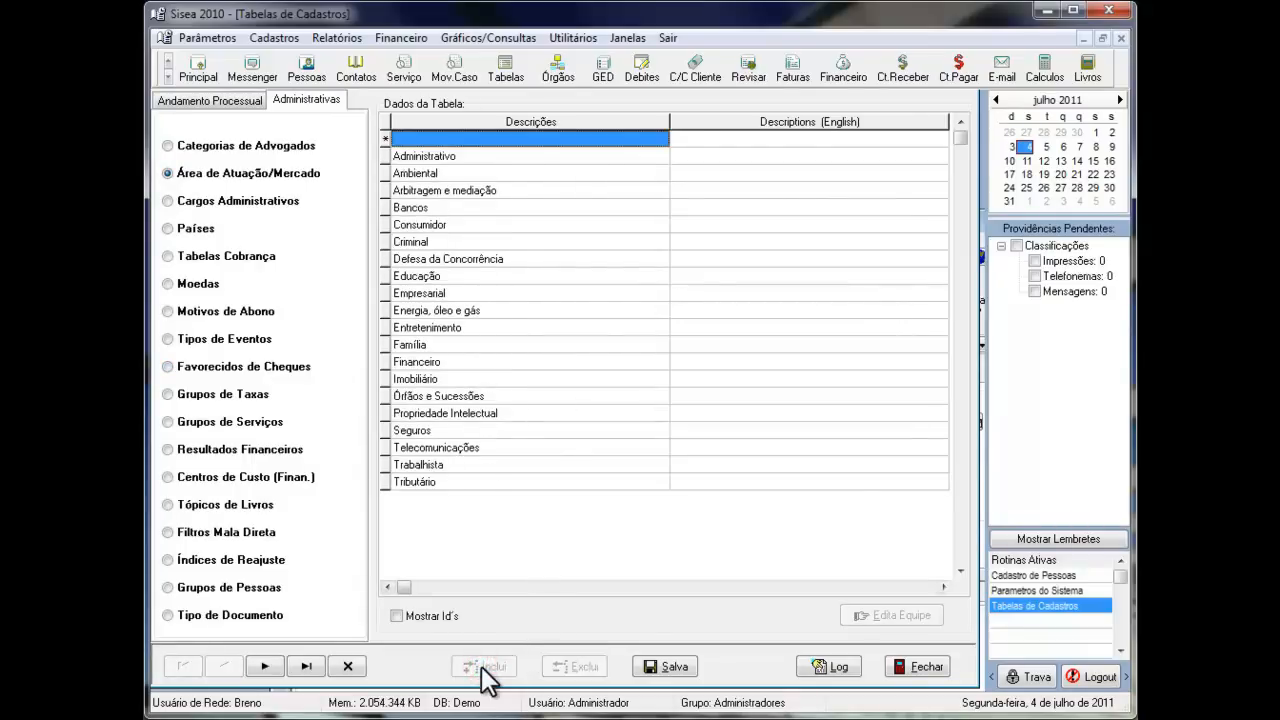
left_click(440, 138)
type("C")
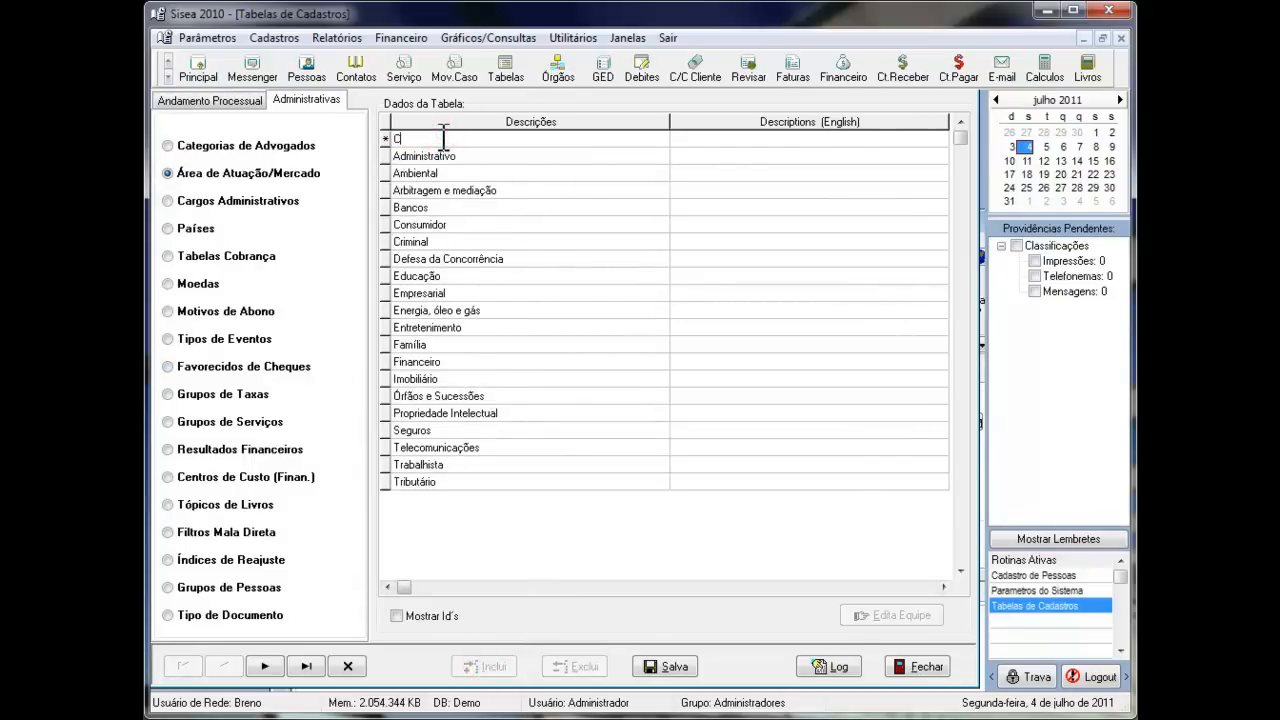
type("ivil")
left_click(674, 667)
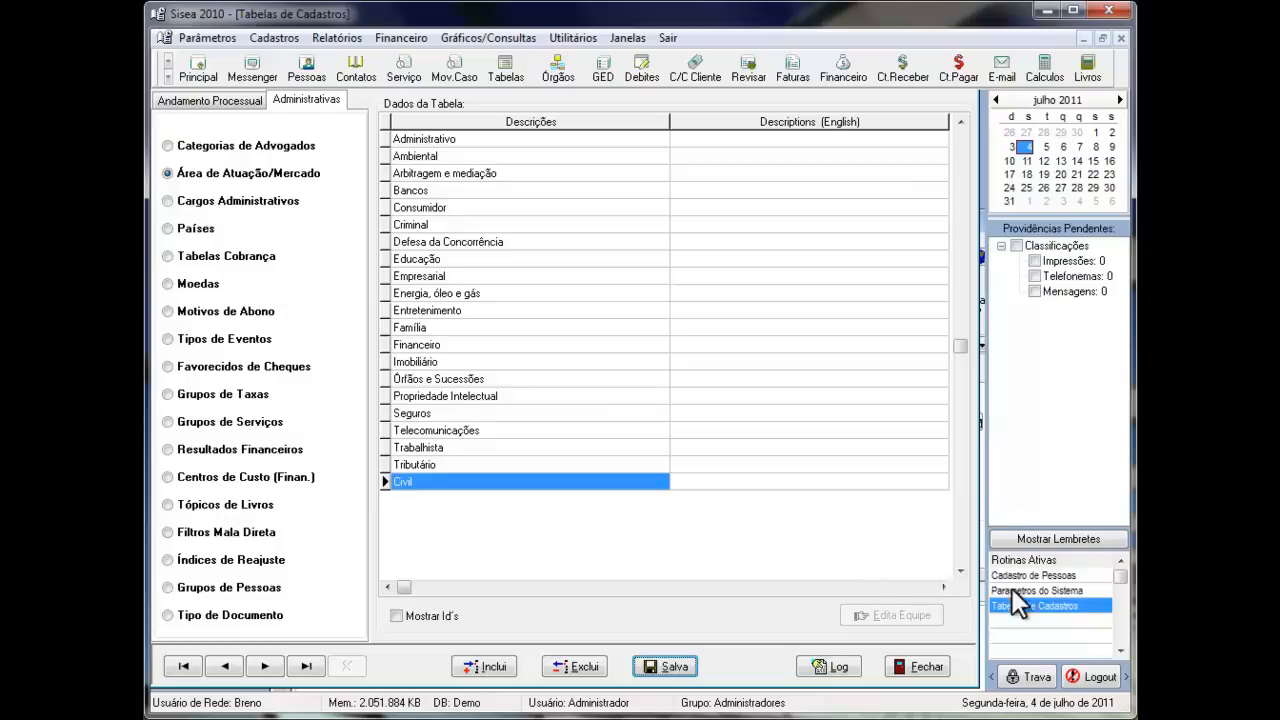
left_click(1061, 578)
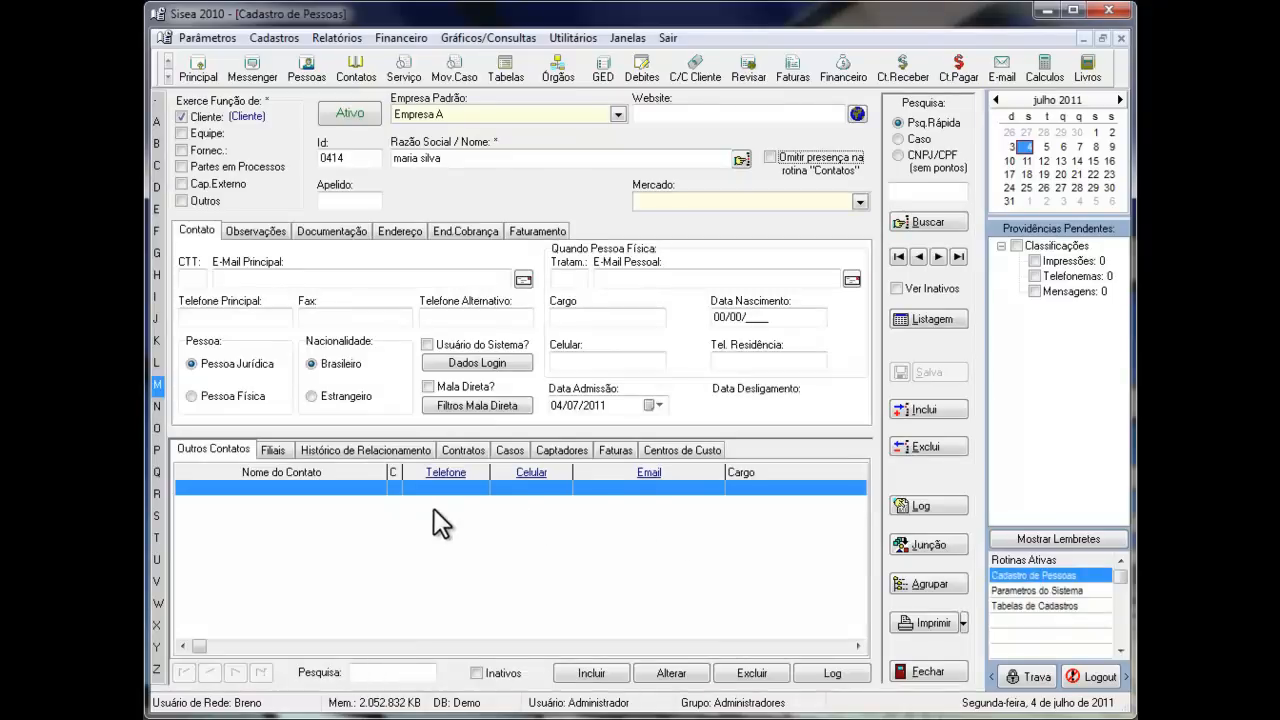
- Set the new client's Mercado to Civil
left_click(848, 203)
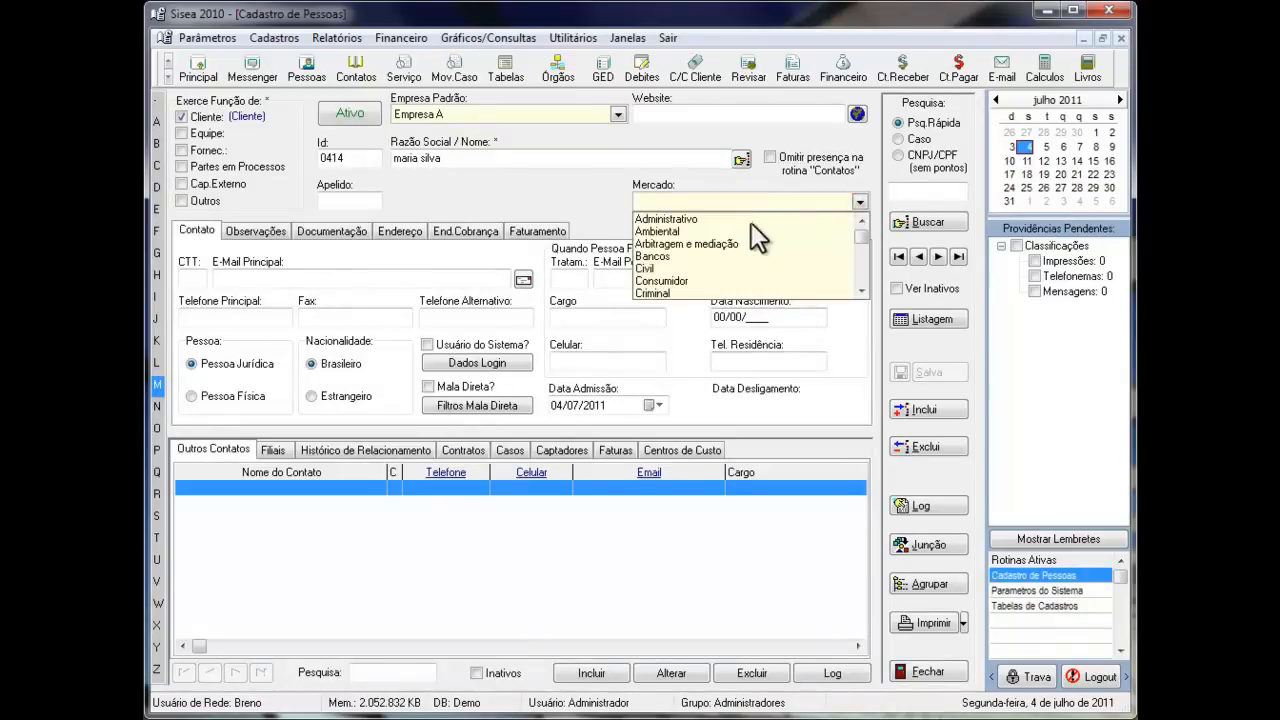
left_click(648, 268)
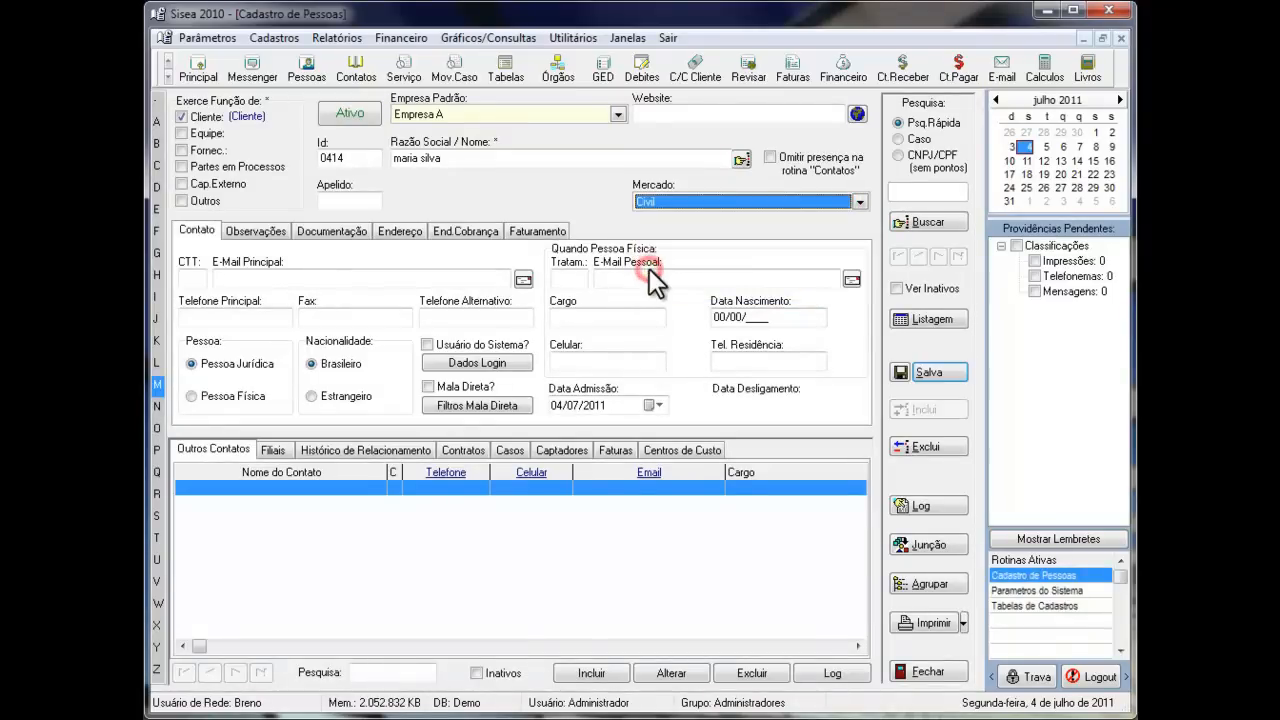
left_click(603, 200)
- Enter the day and month of the client's birth in Data Nascimento
left_click(720, 318)
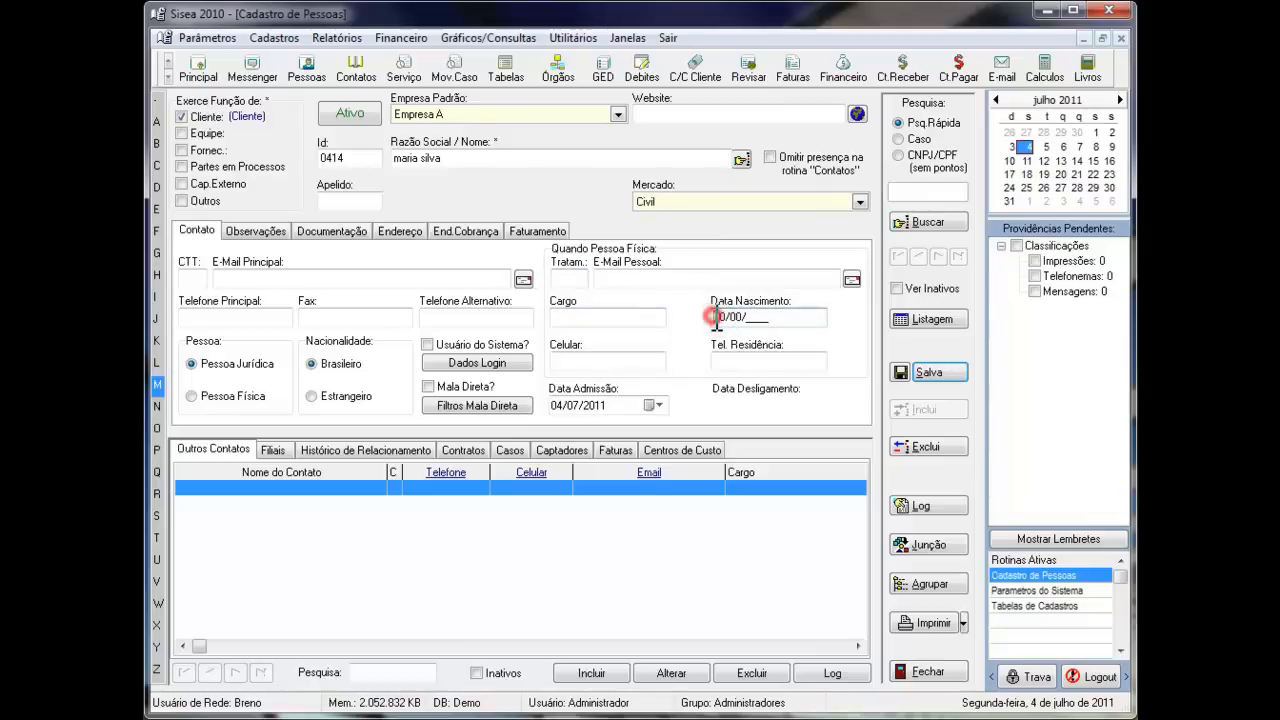
left_click(716, 318)
left_click_drag(717, 318, 746, 318)
type("0106")
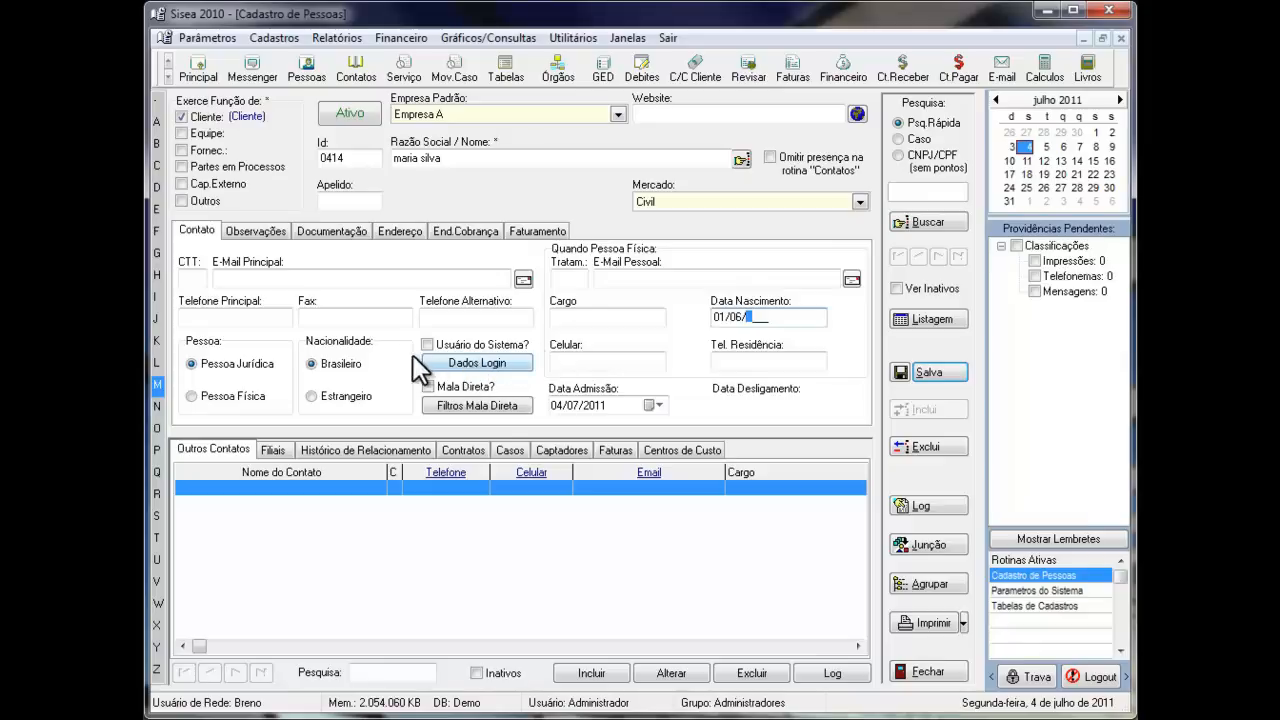
- Open the client's login data, assign the Advogados group and enter the user's login ID
left_click(476, 362)
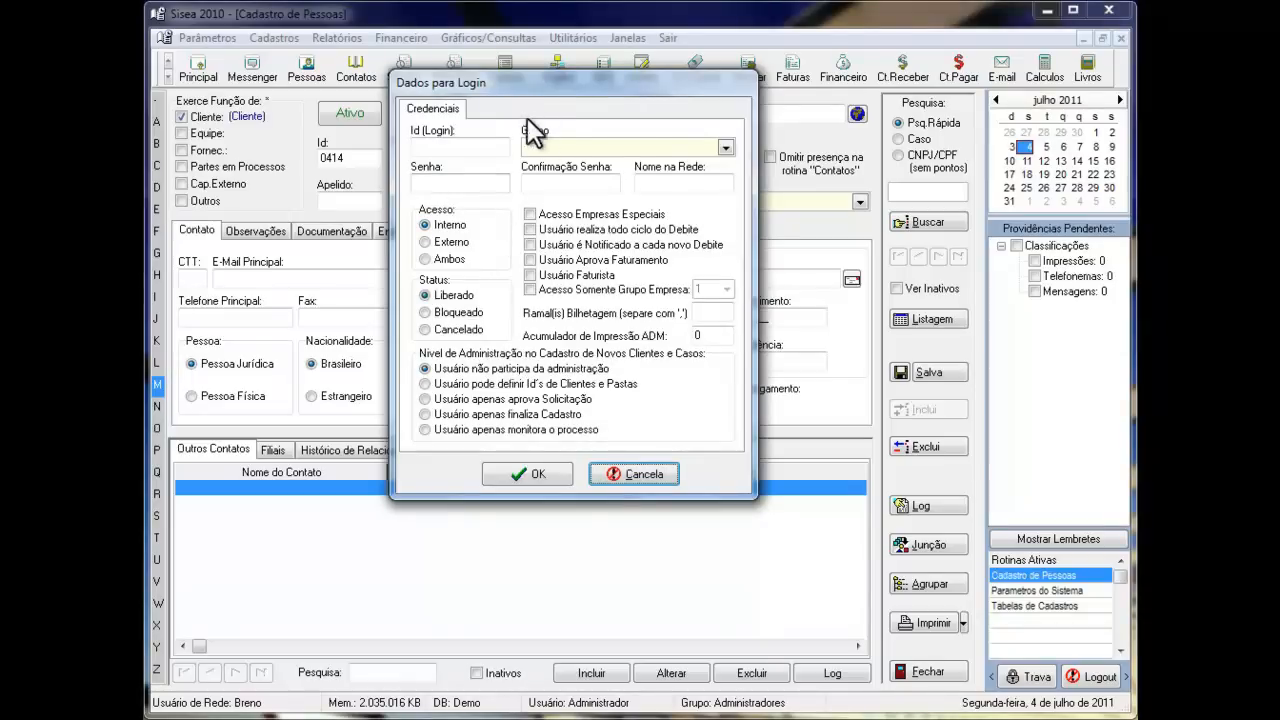
left_click(724, 147)
left_click(559, 190)
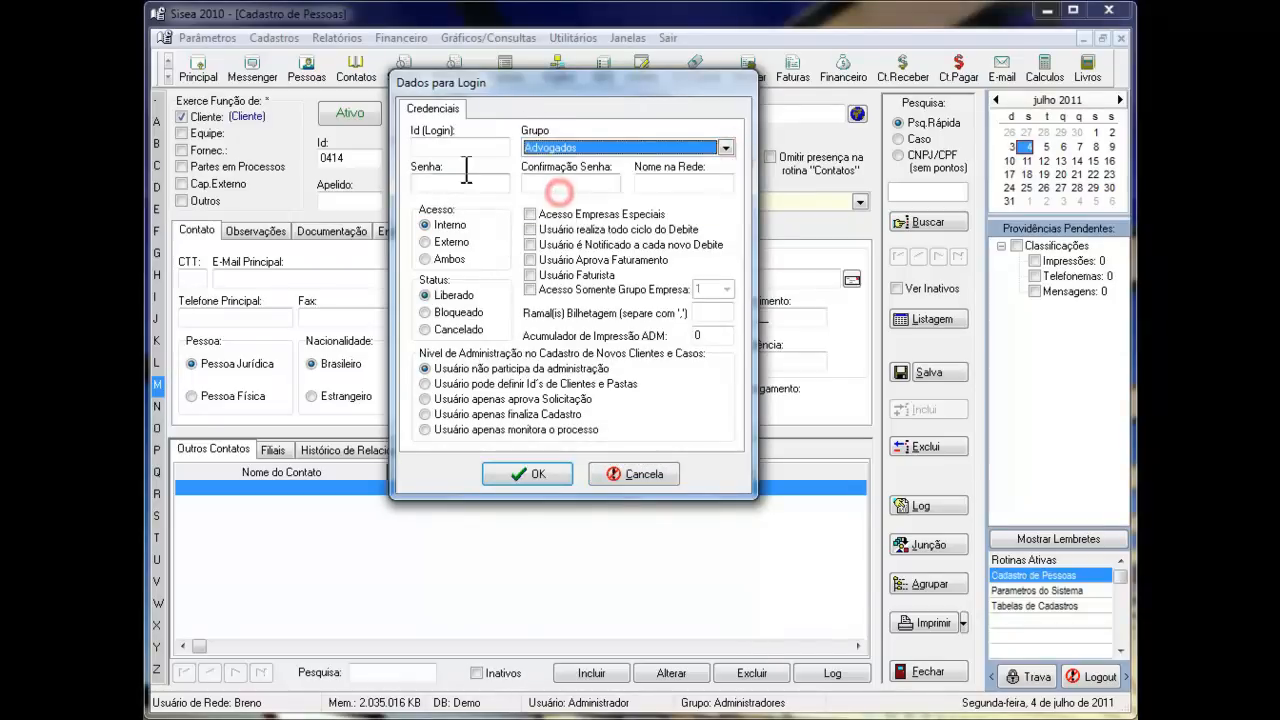
left_click(460, 150)
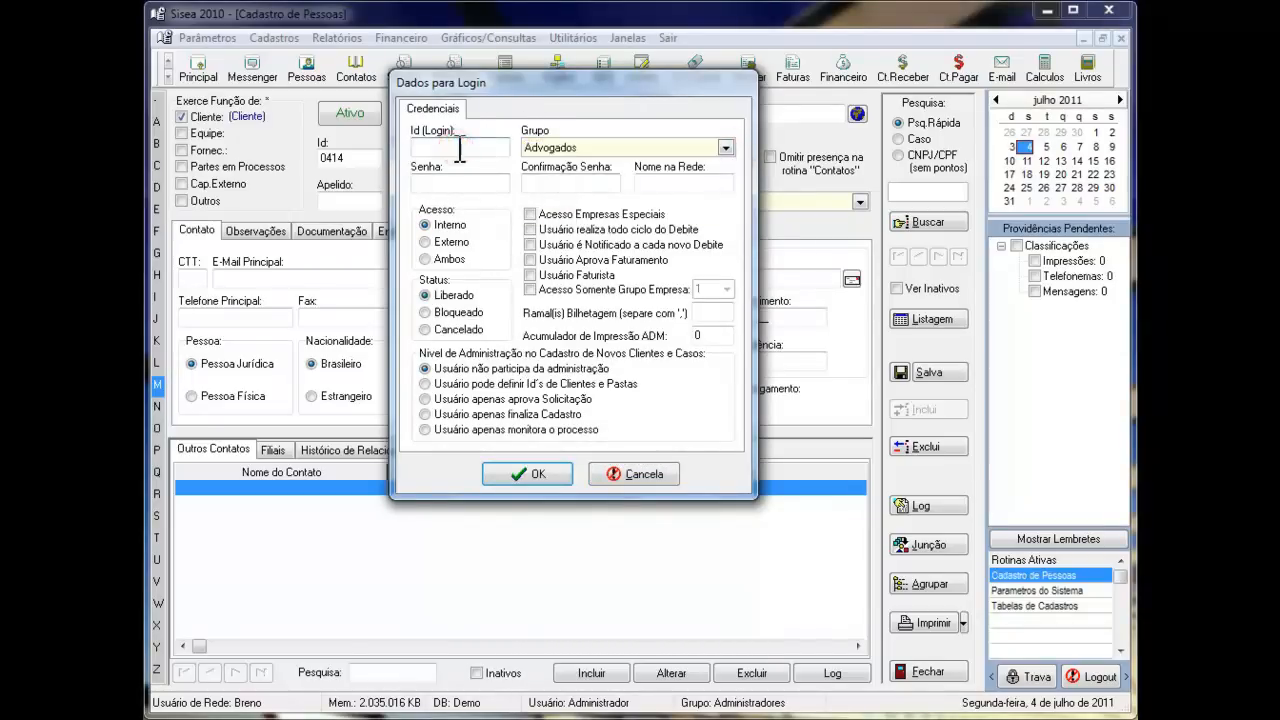
- Enter the account password in Senha and Confirmação Senha, and accept the login data
left_click(452, 184)
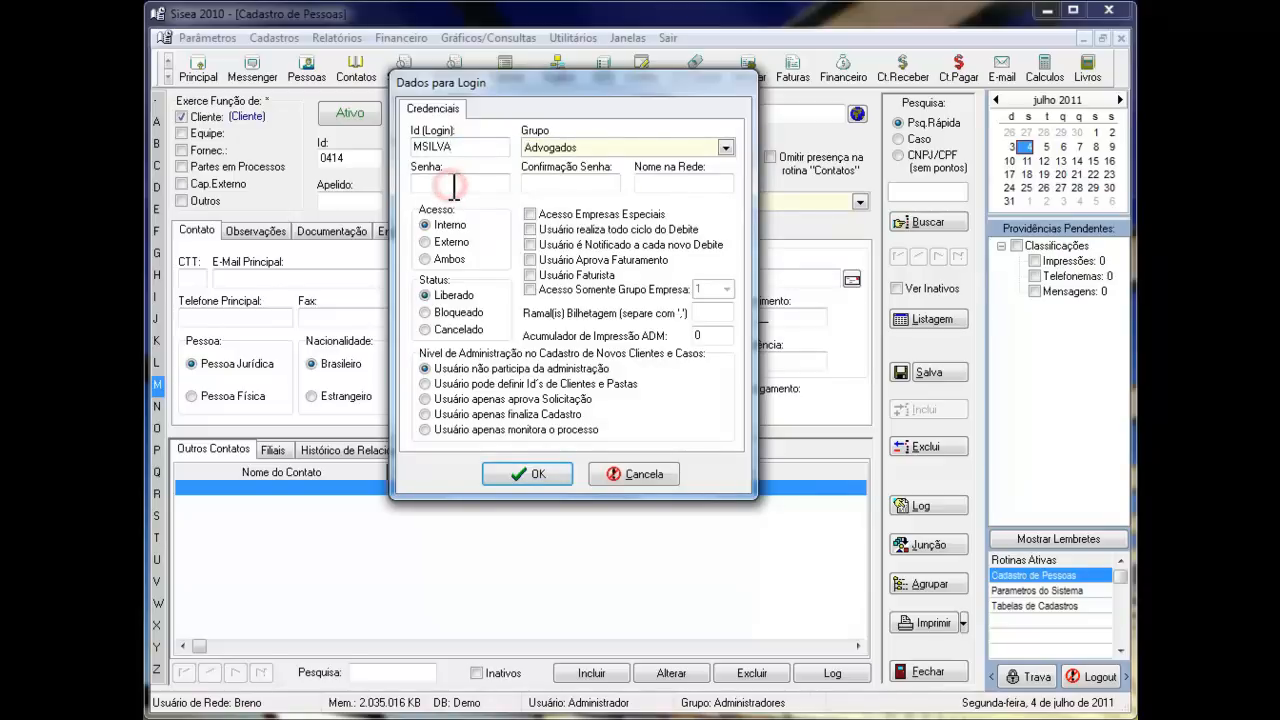
type("*****")
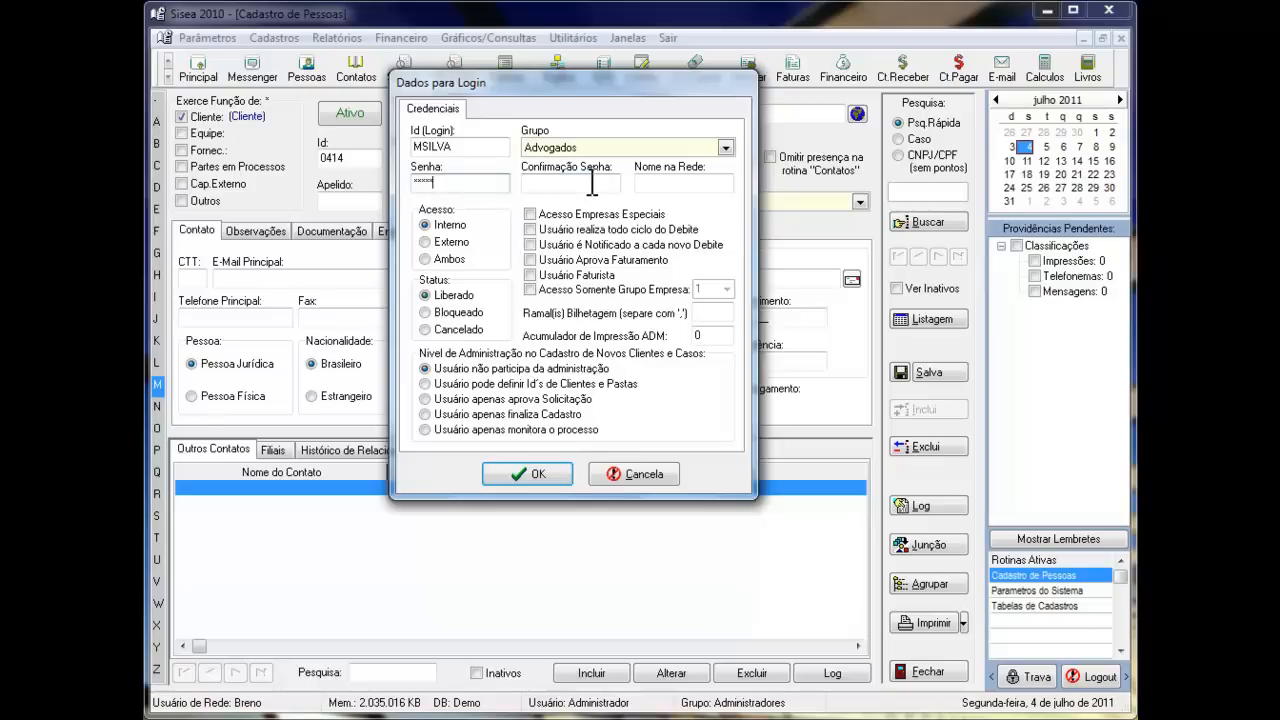
left_click(577, 190)
type("*****")
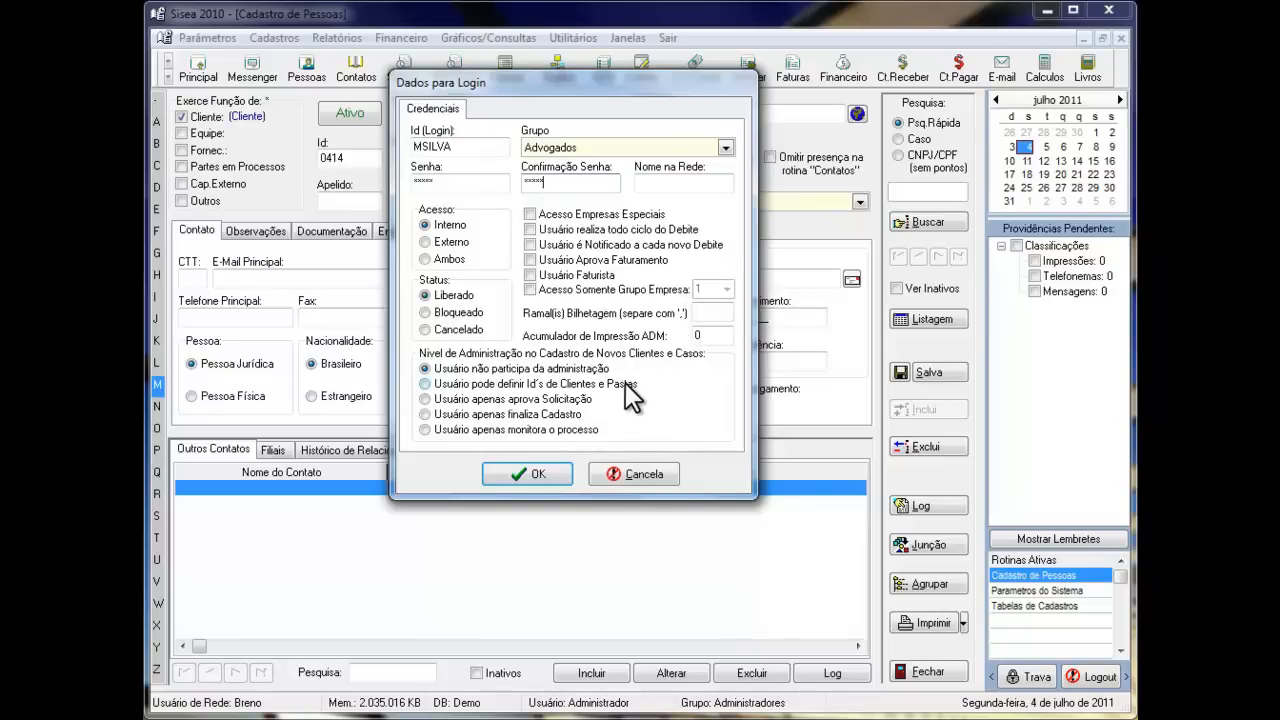
left_click(530, 472)
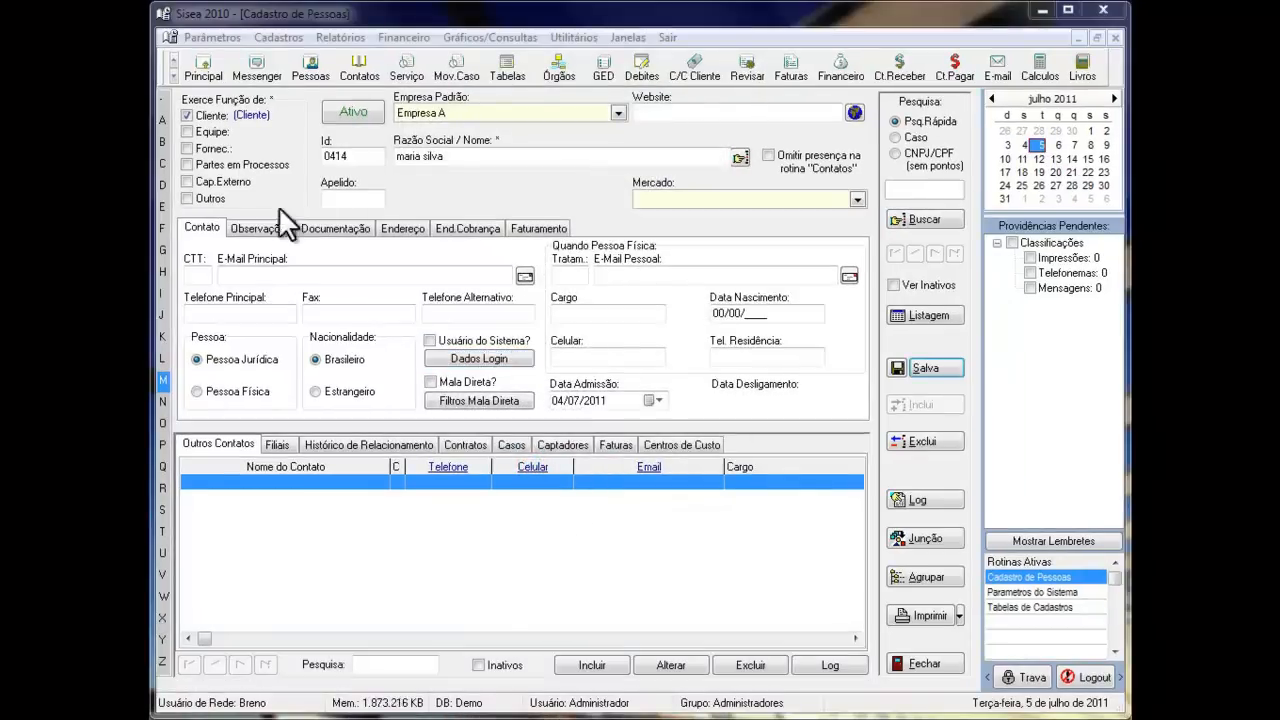
- Review the permissions of the Advogados and Administradores user groups, and close the user groups routine
left_click(207, 37)
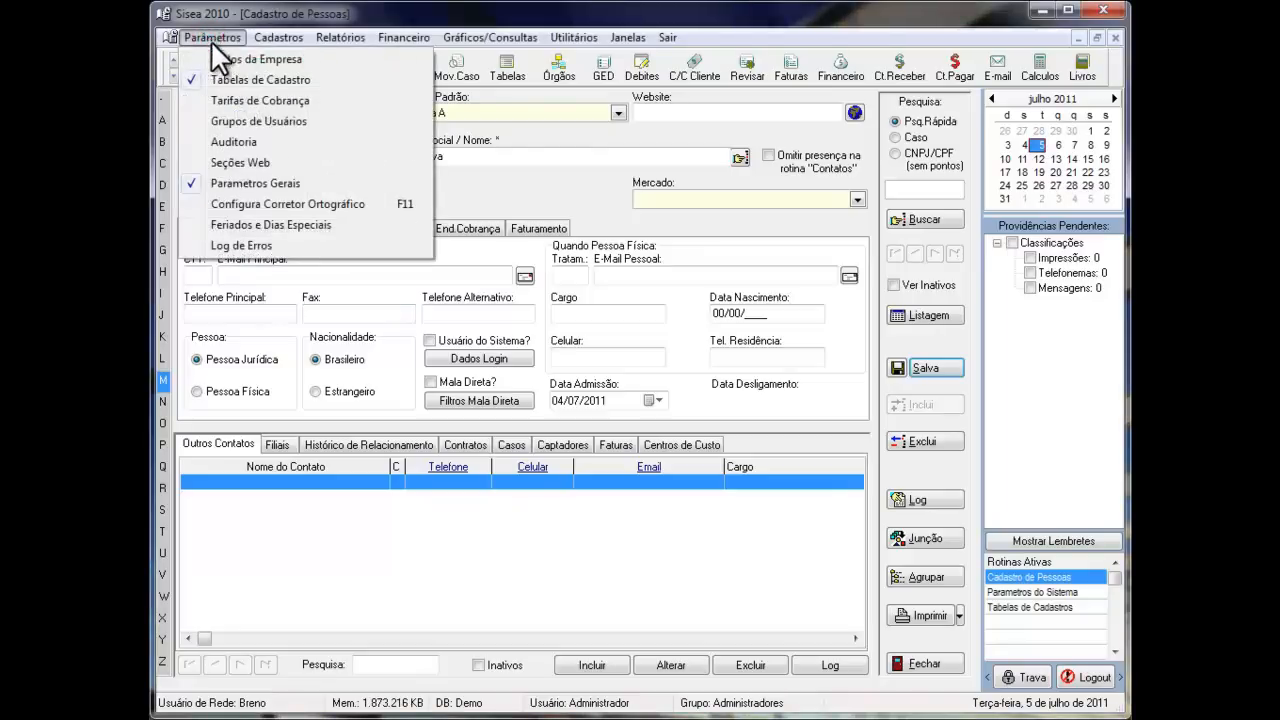
left_click(231, 127)
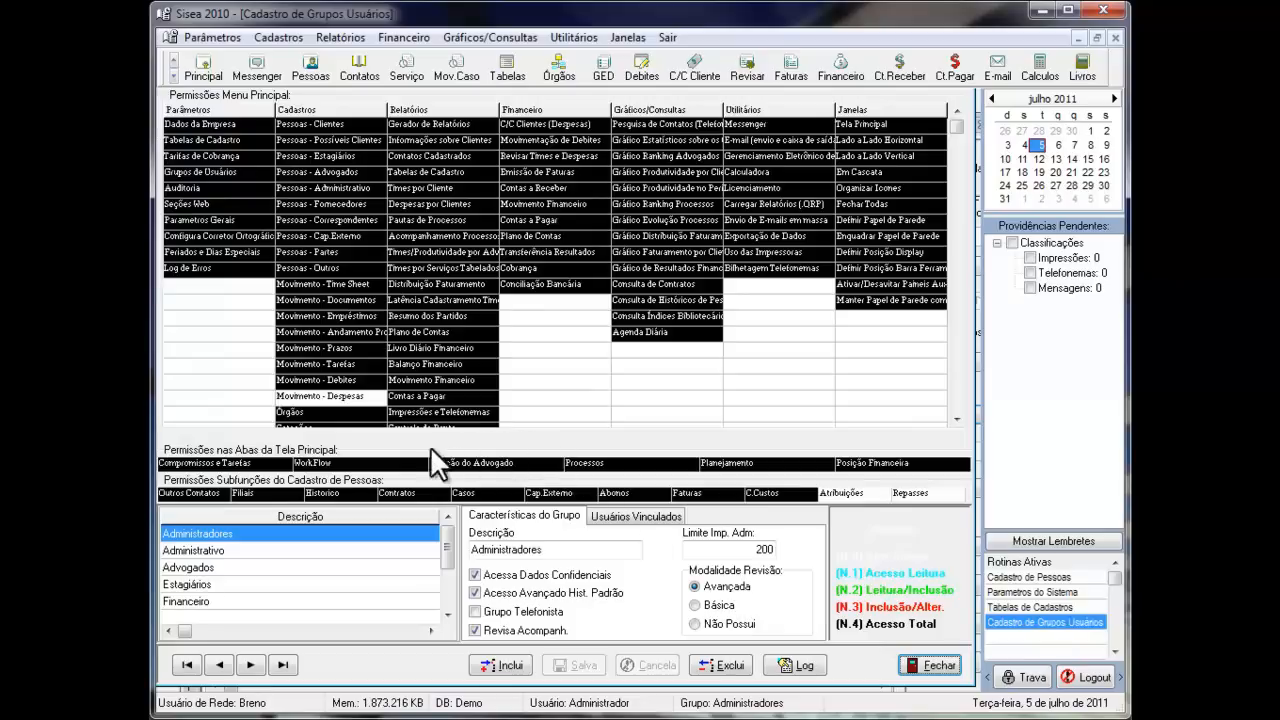
left_click(207, 566)
left_click(207, 534)
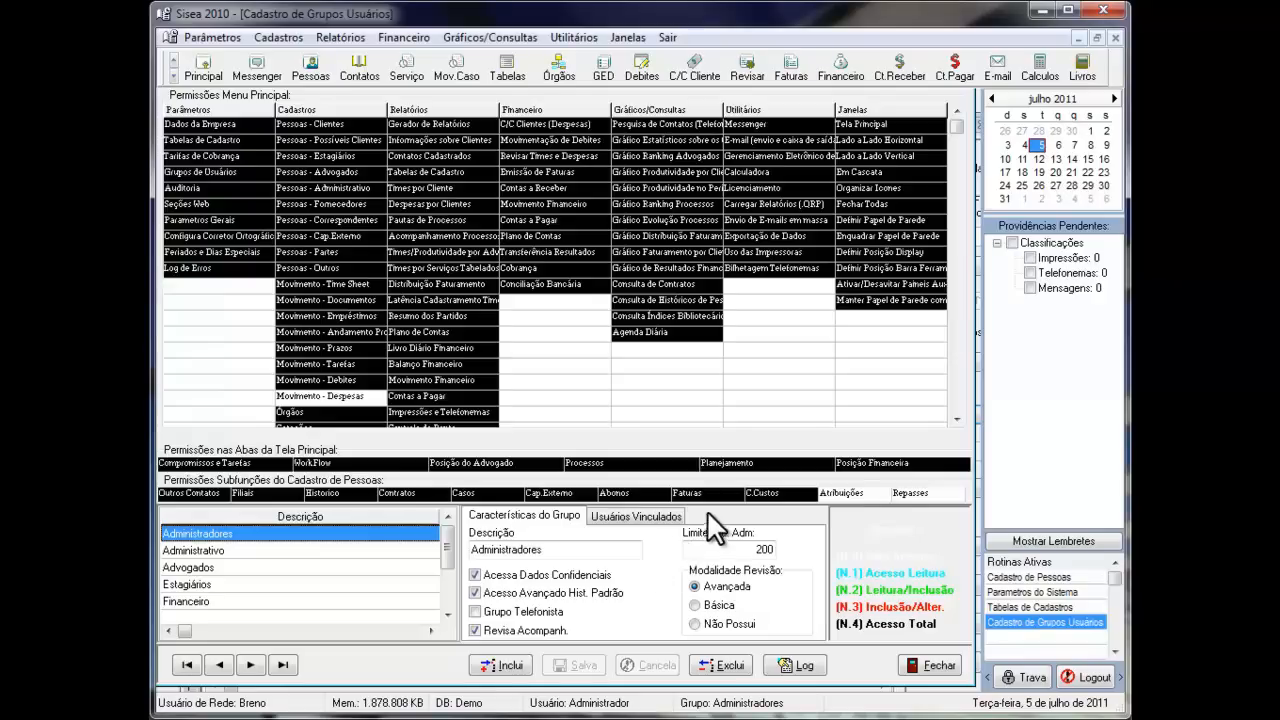
left_click(938, 666)
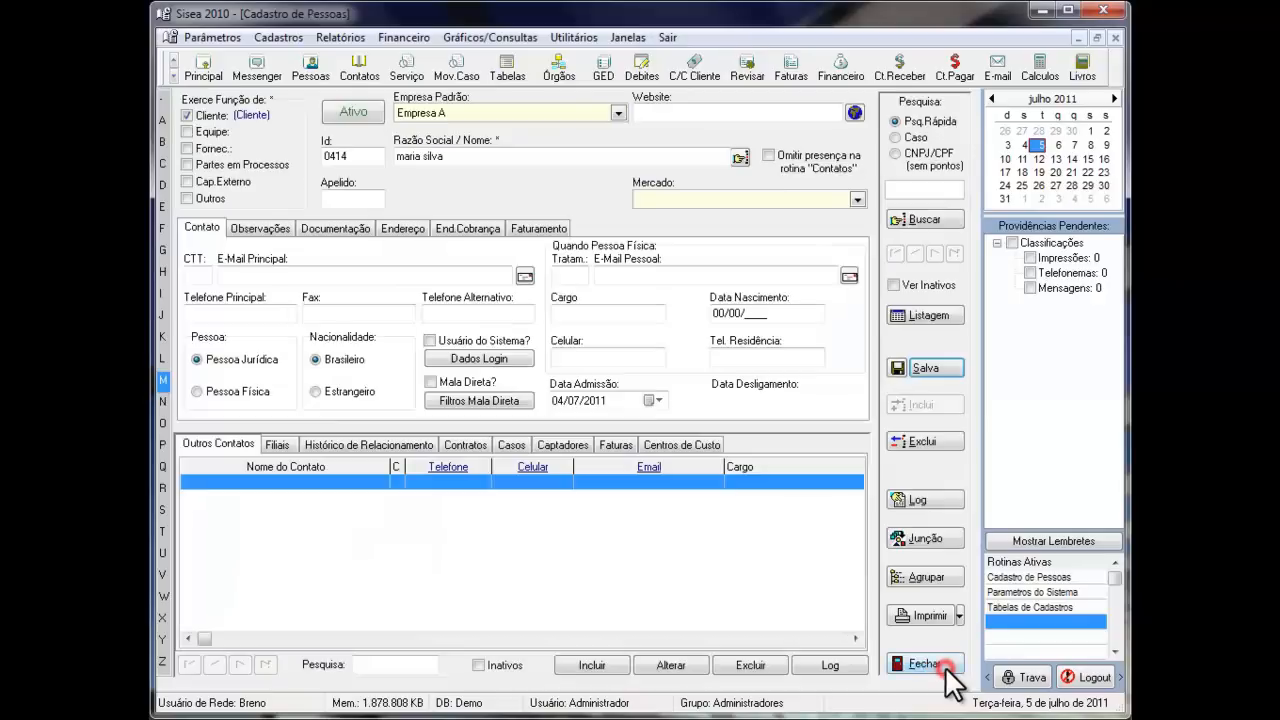
- Try the Cartão de Natal, Não Enviar and Newsletter mailing filters for the client, clear them and close the filter list
left_click(477, 398)
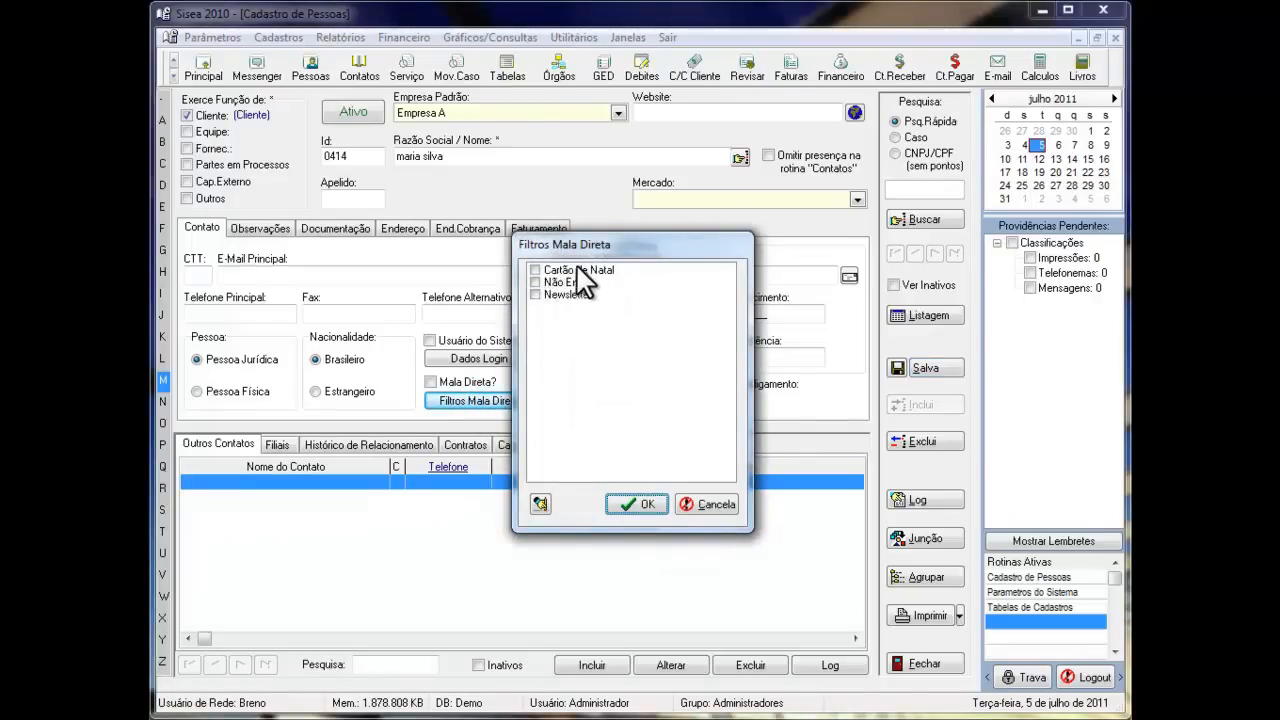
left_click(536, 270)
left_click(536, 282)
left_click(536, 293)
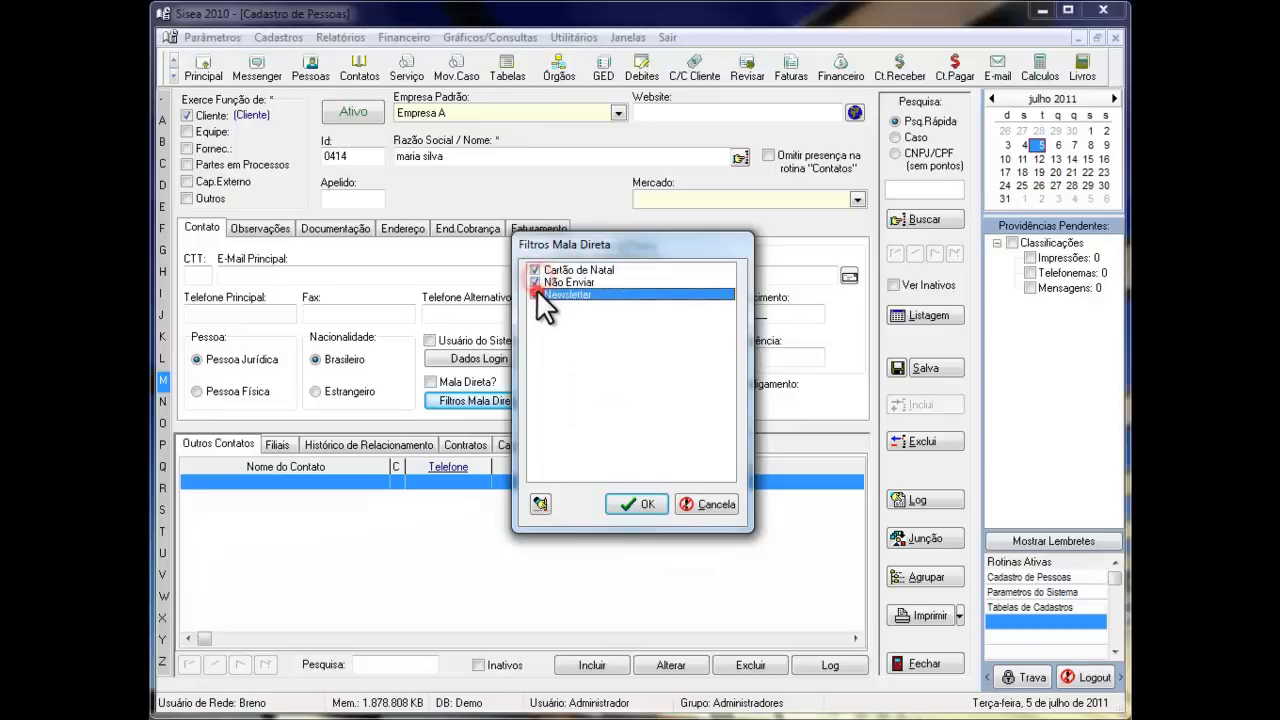
left_click(533, 282)
left_click(533, 269)
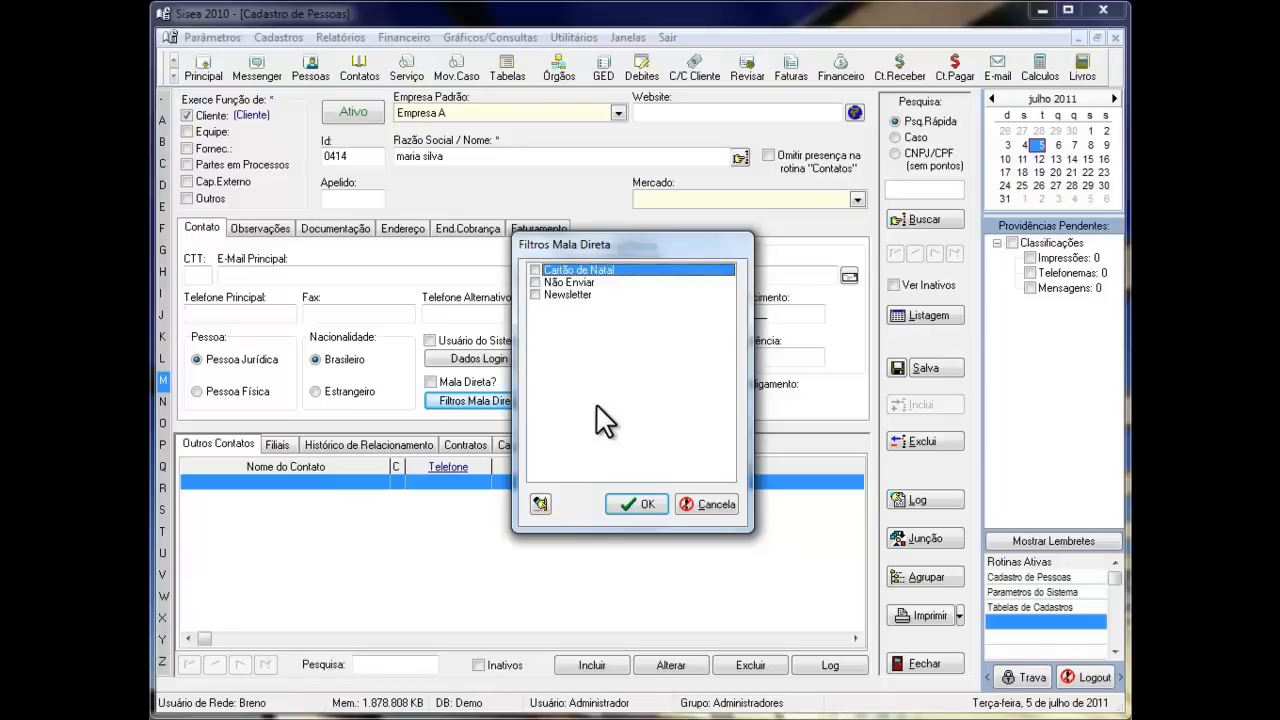
key("Tab")
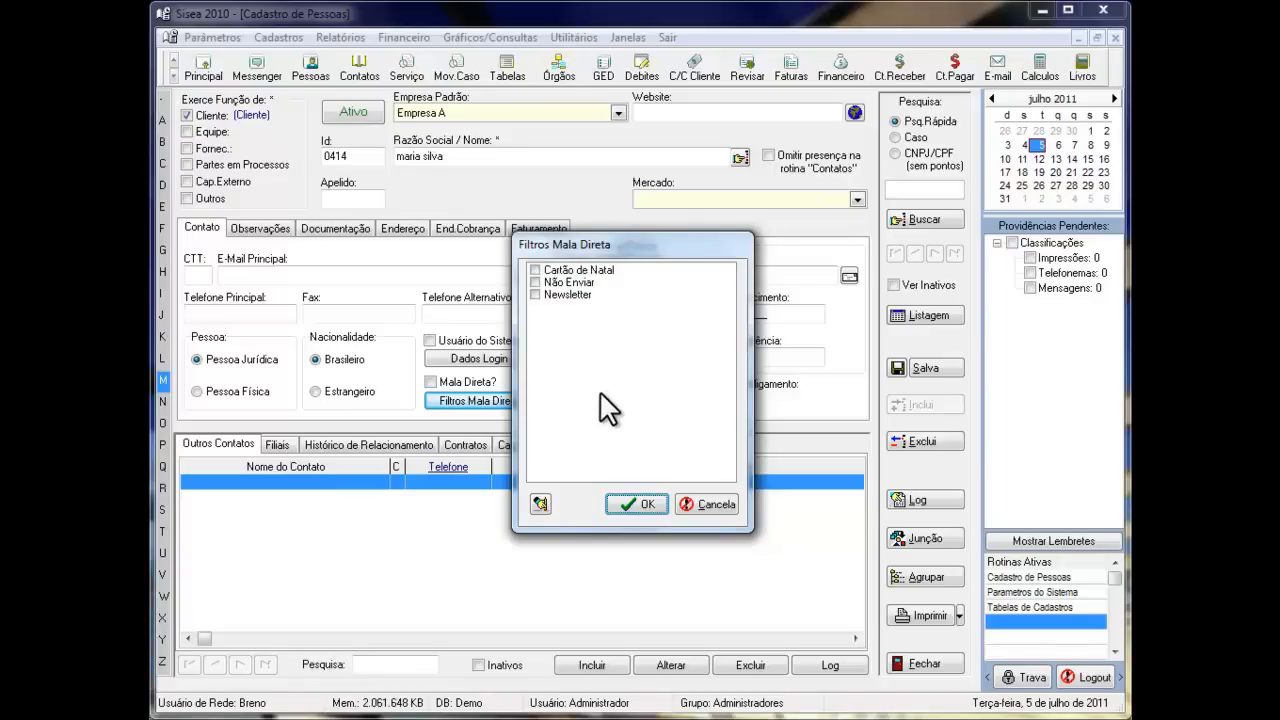
key("Return")
- Review the client's normal and confidential notes, and compare the main address fields with the billing address fields
left_click(236, 233)
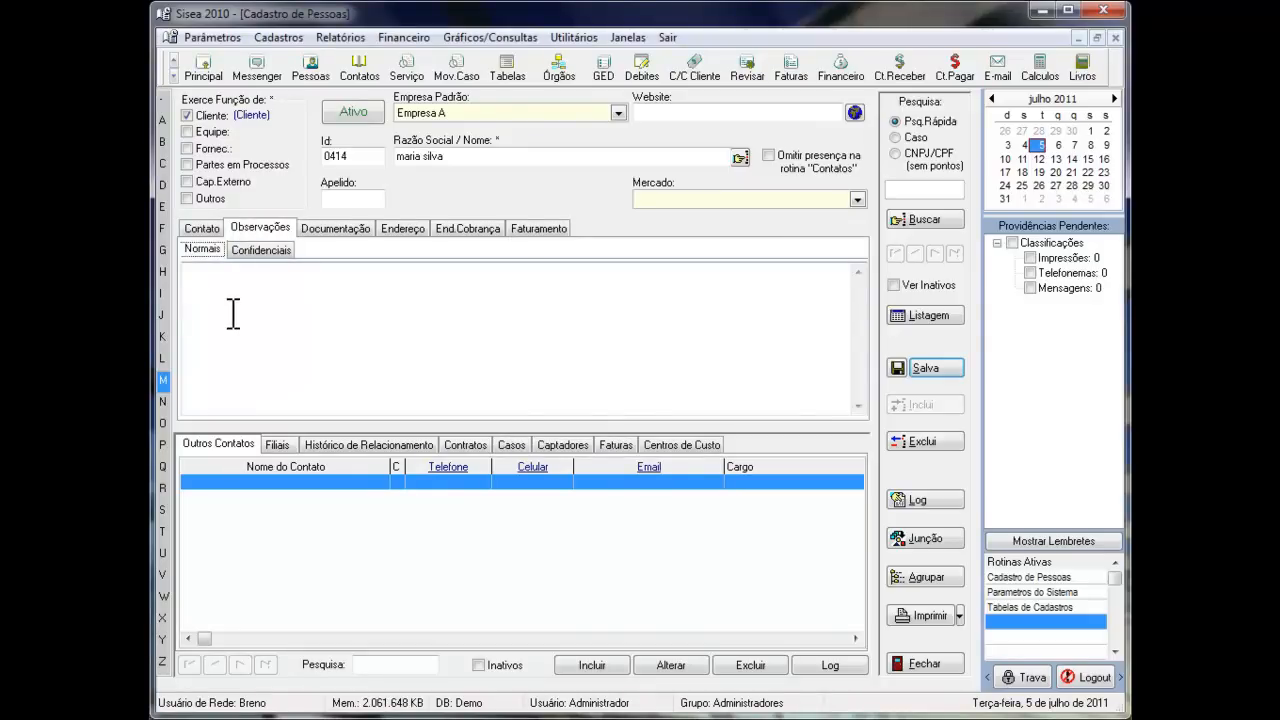
left_click(256, 252)
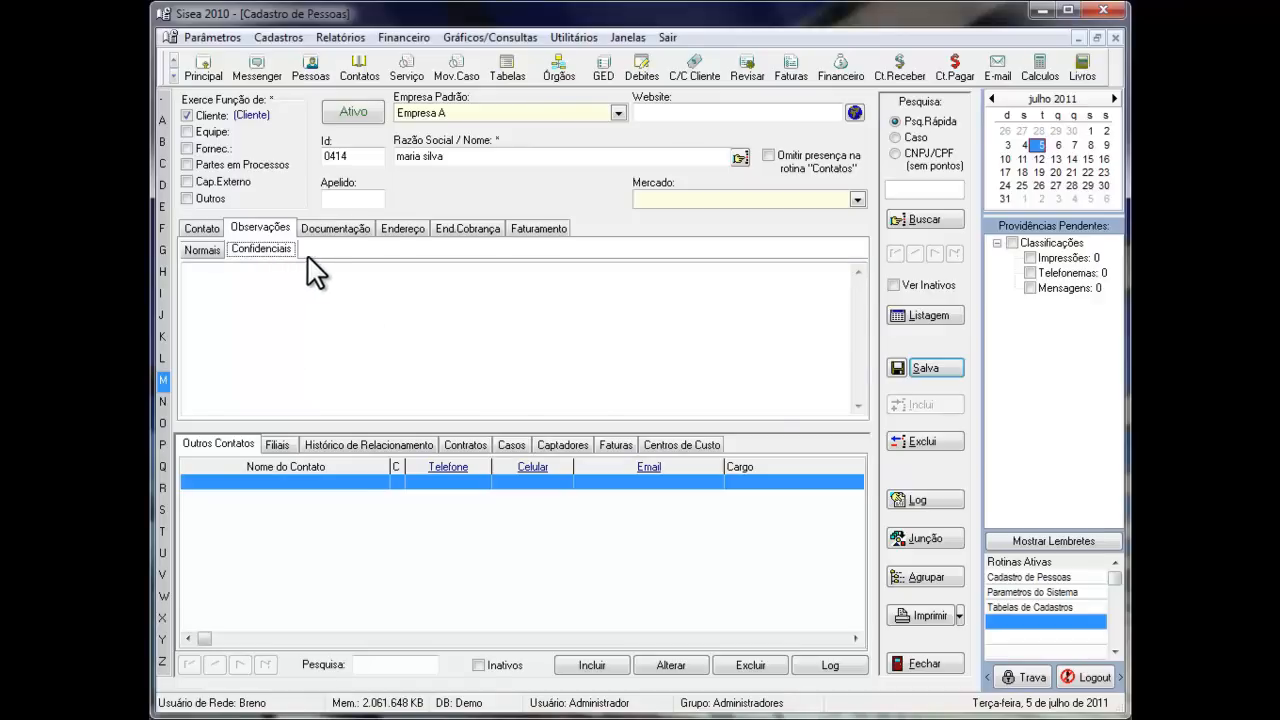
left_click(405, 232)
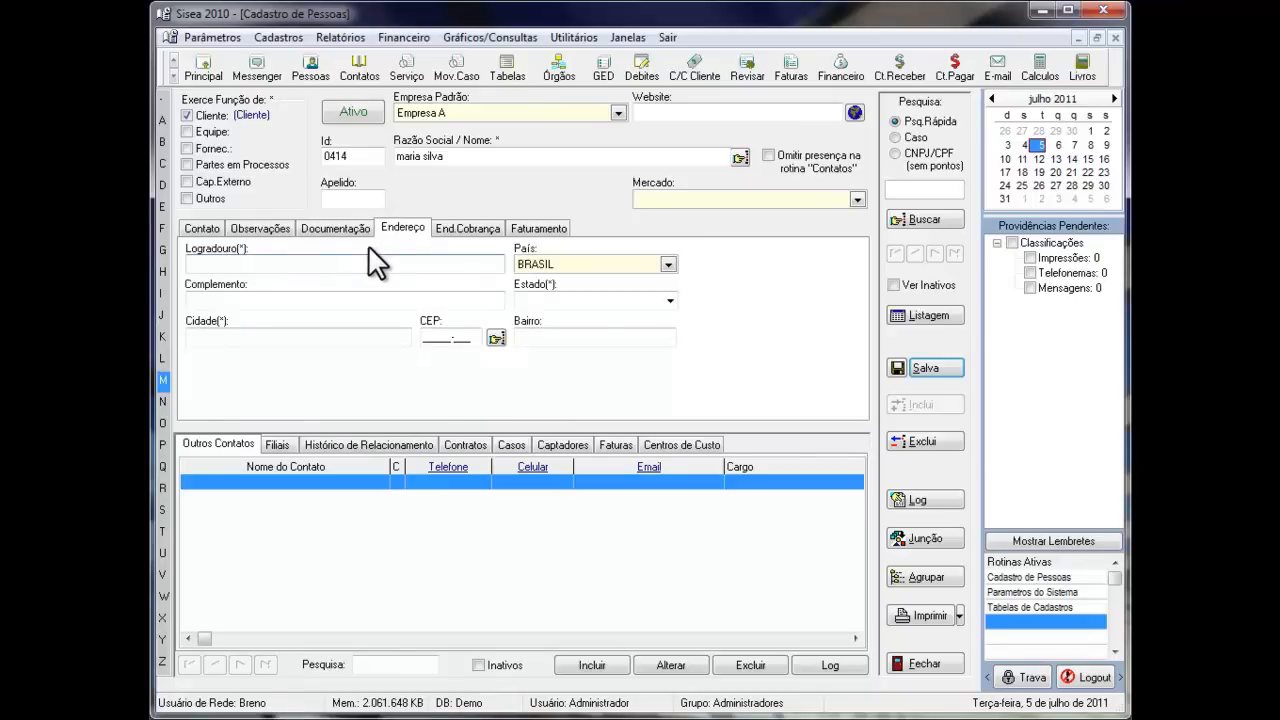
left_click(485, 227)
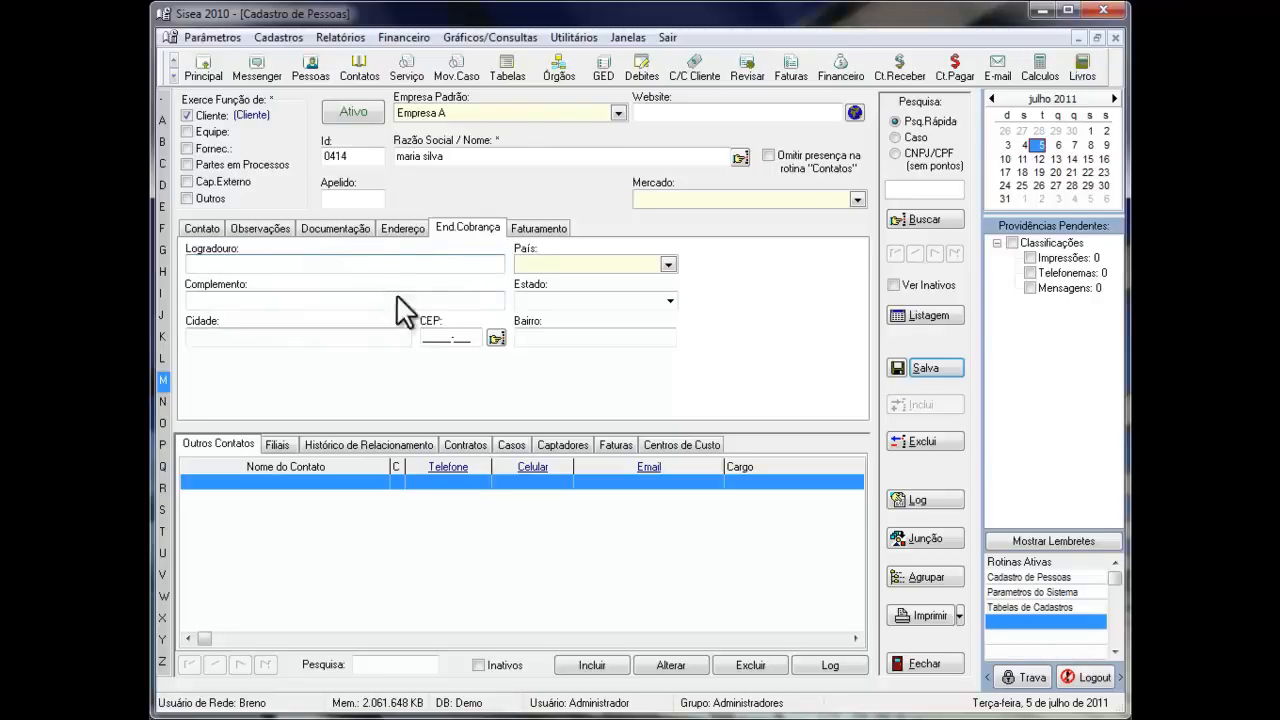
left_click(402, 229)
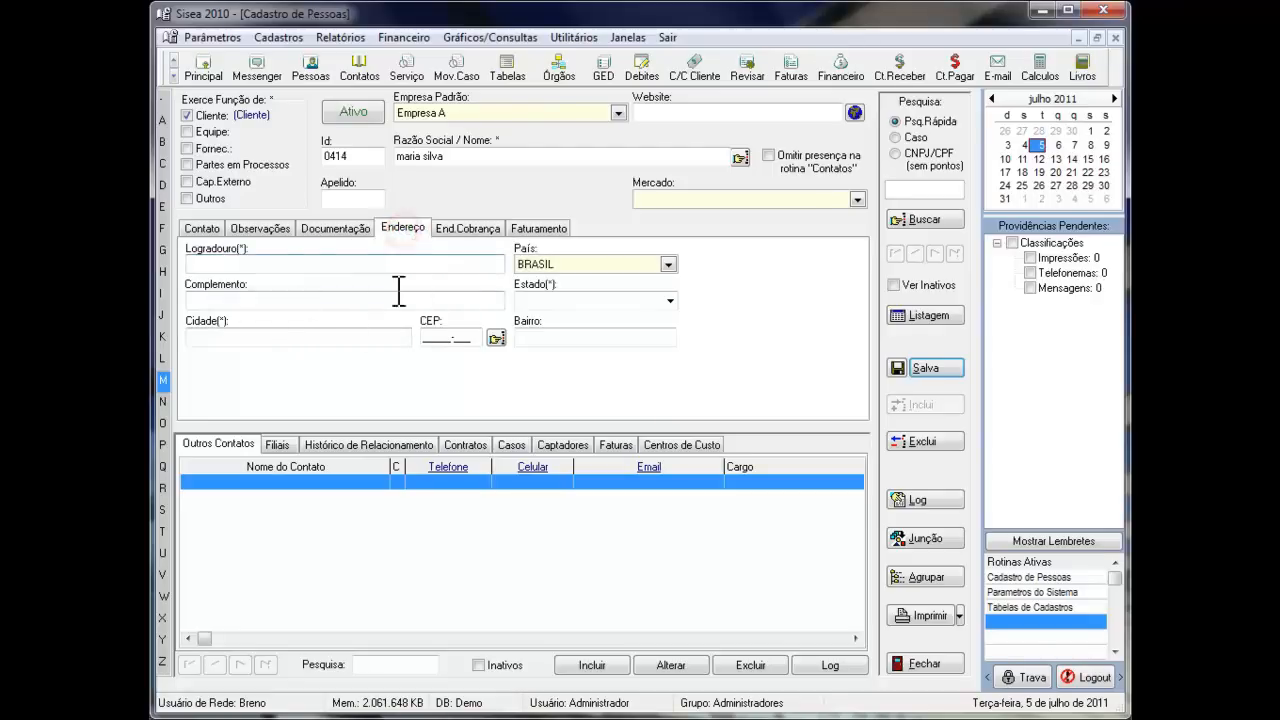
left_click(467, 228)
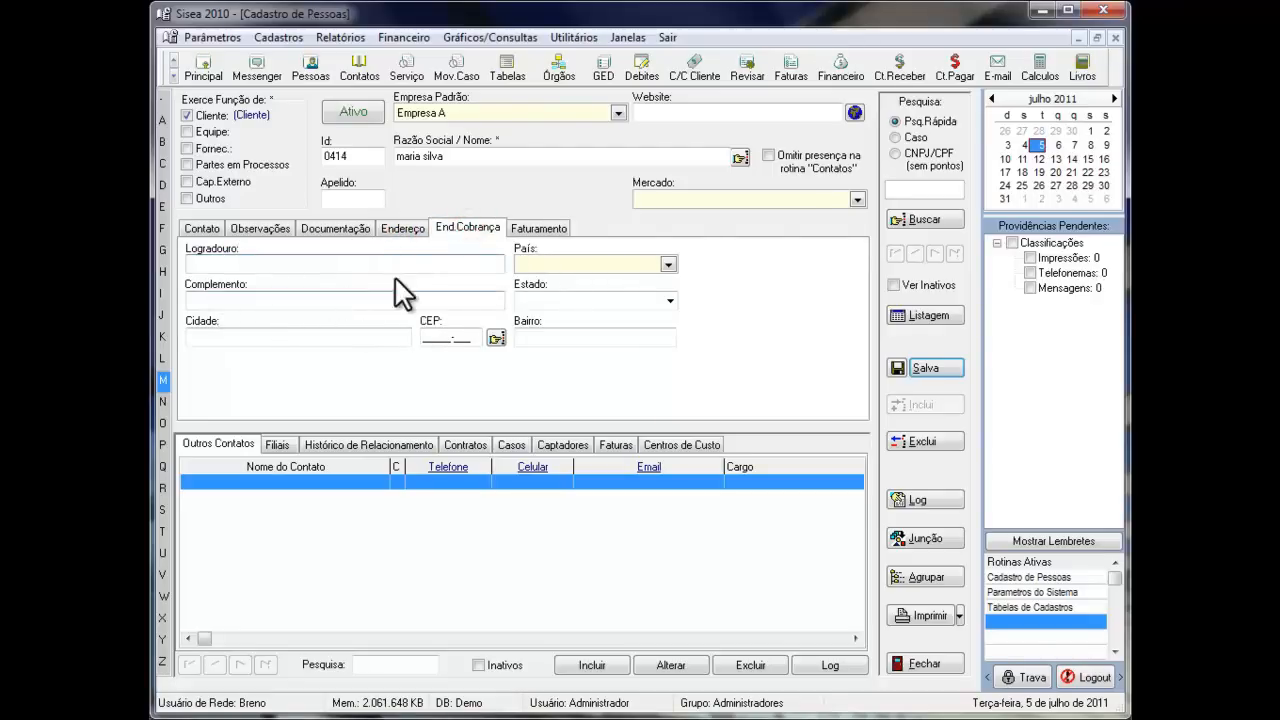
- In the client's billing data, choose Dimplente for Dimplência and Nenhum for Remun. Recom
left_click(537, 227)
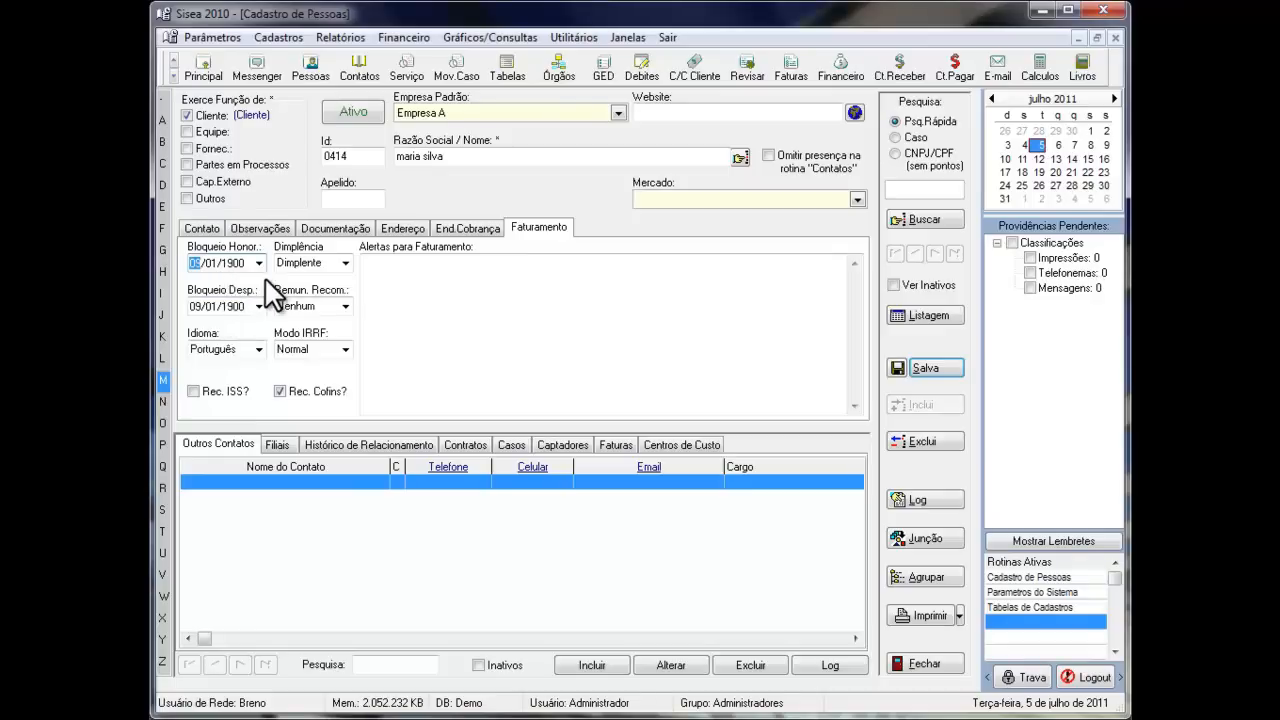
left_click(344, 263)
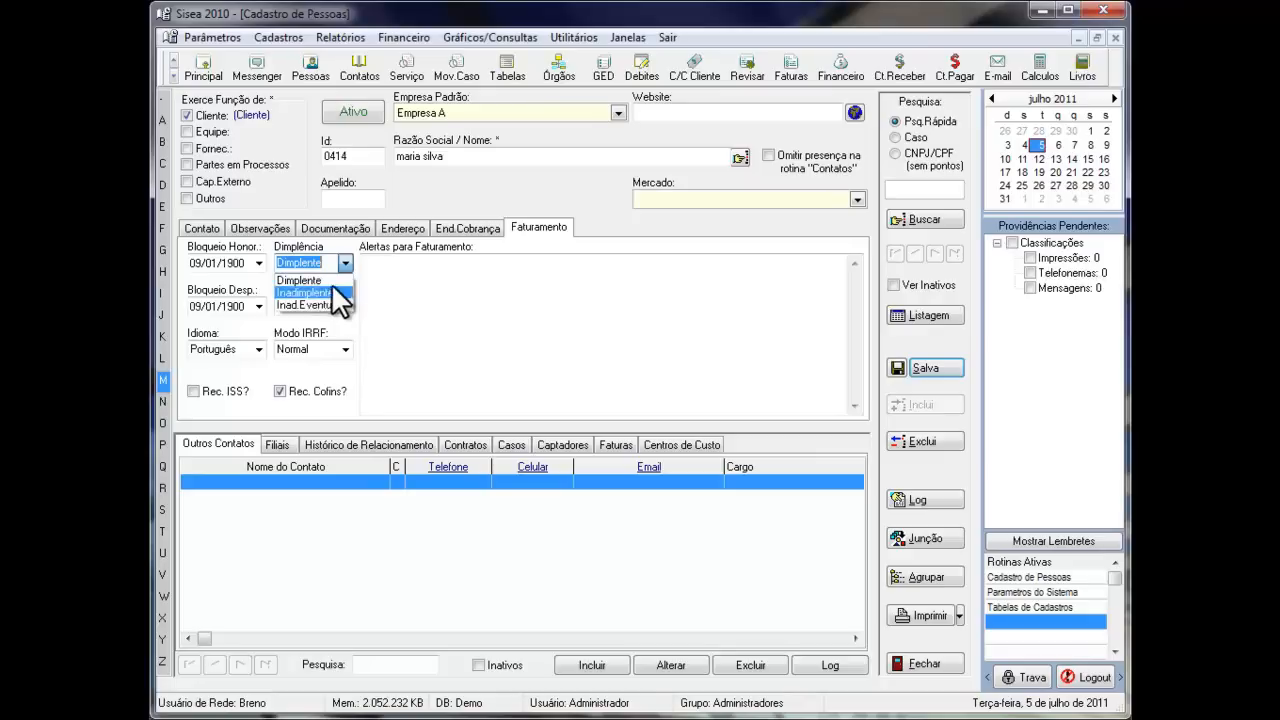
left_click(298, 280)
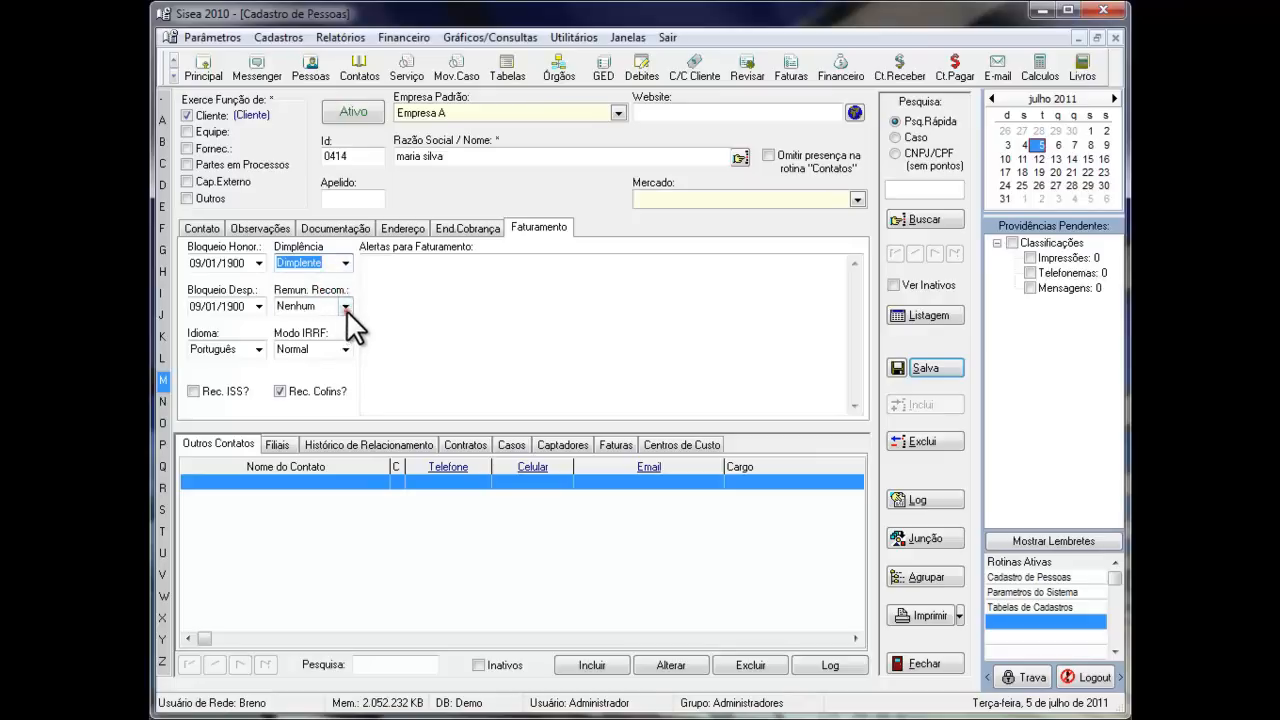
left_click(345, 306)
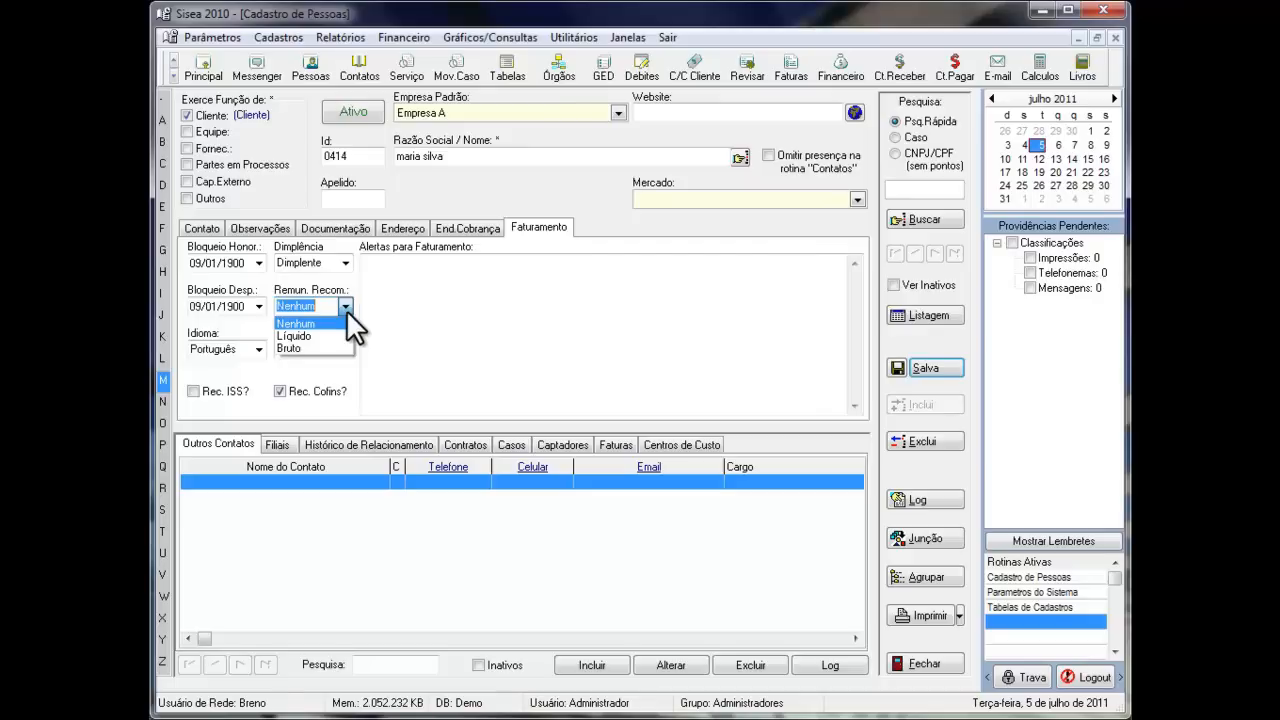
left_click(287, 322)
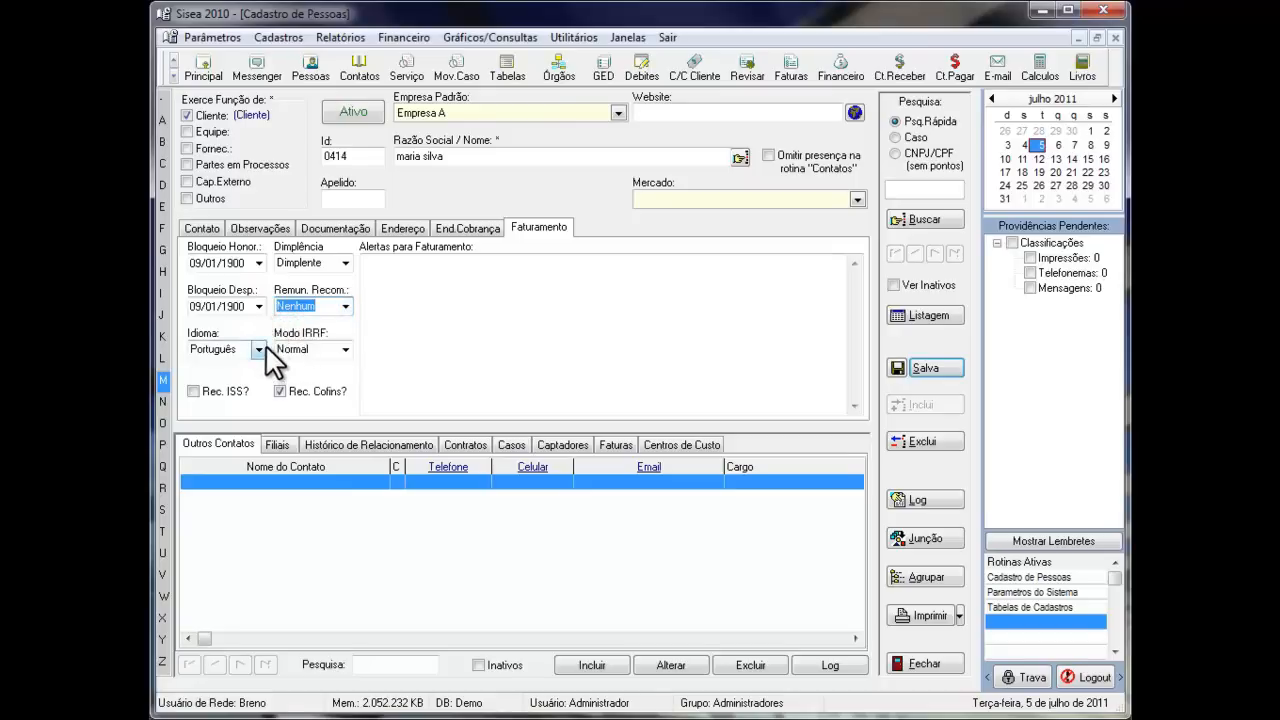
- Choose Português as the billing Idioma and Normal as Modo IRRF, and save the client record
left_click(260, 346)
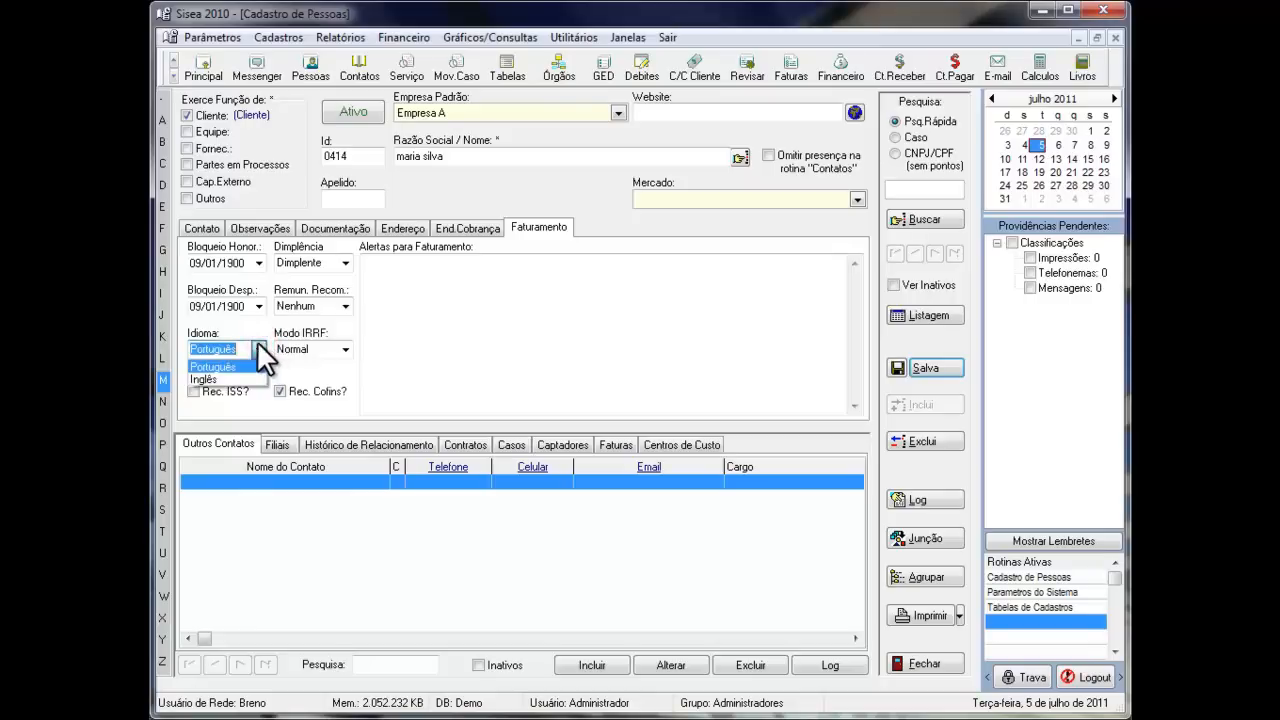
left_click(212, 366)
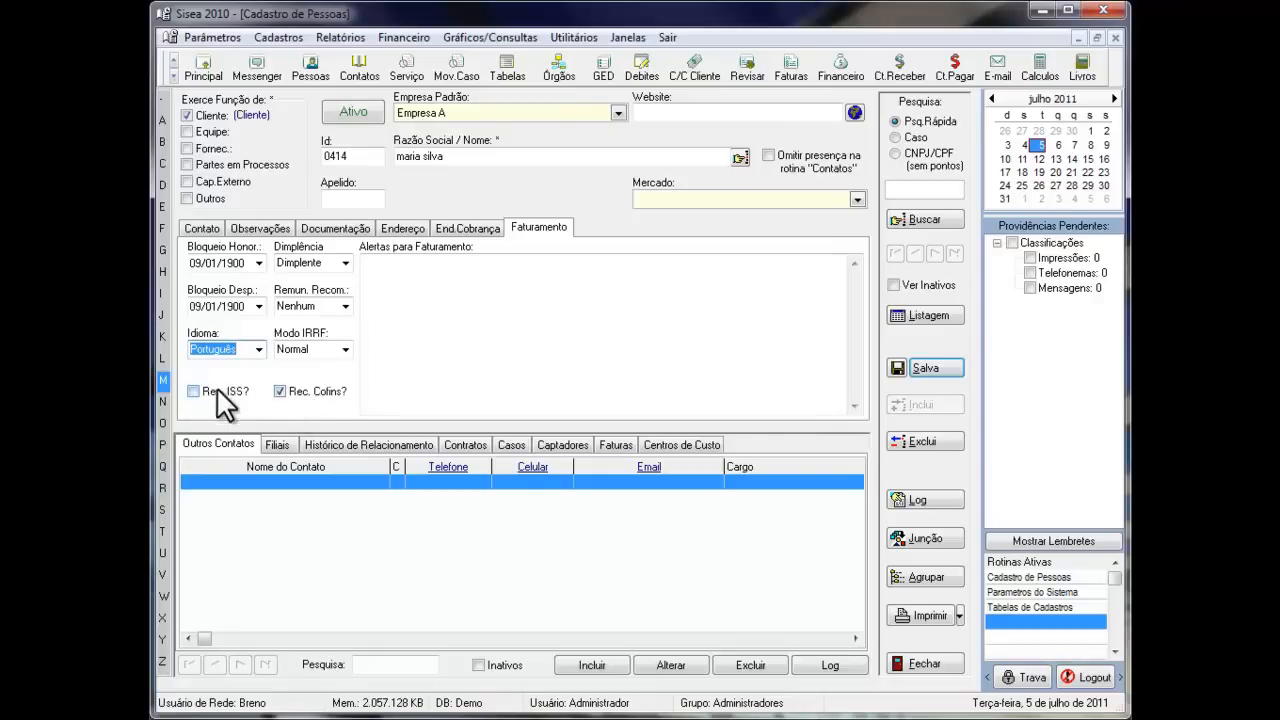
left_click(343, 348)
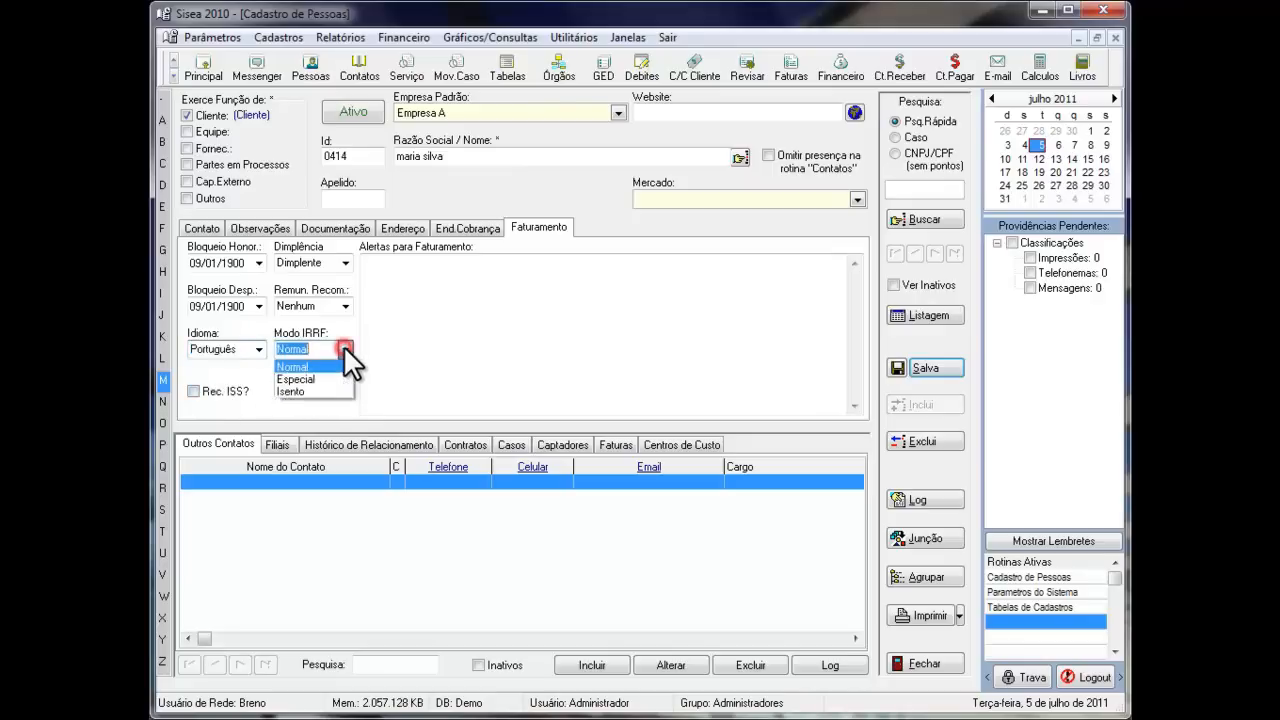
left_click(283, 367)
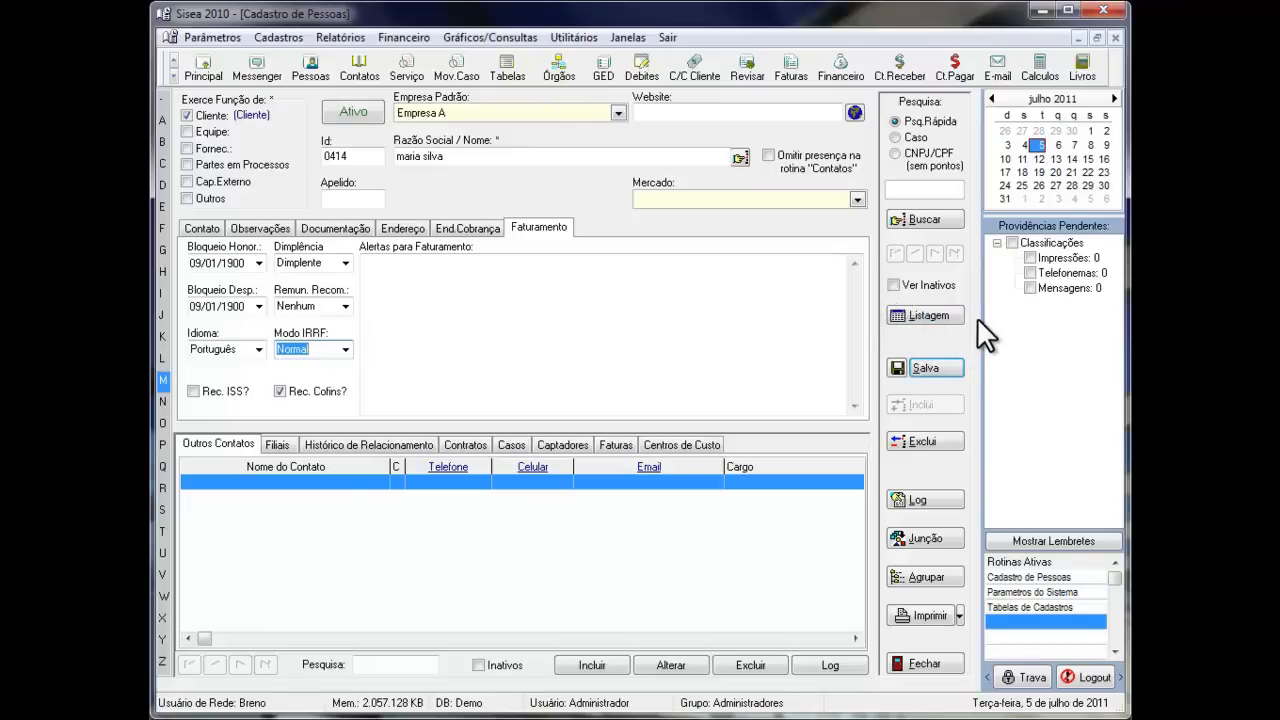
left_click(943, 365)
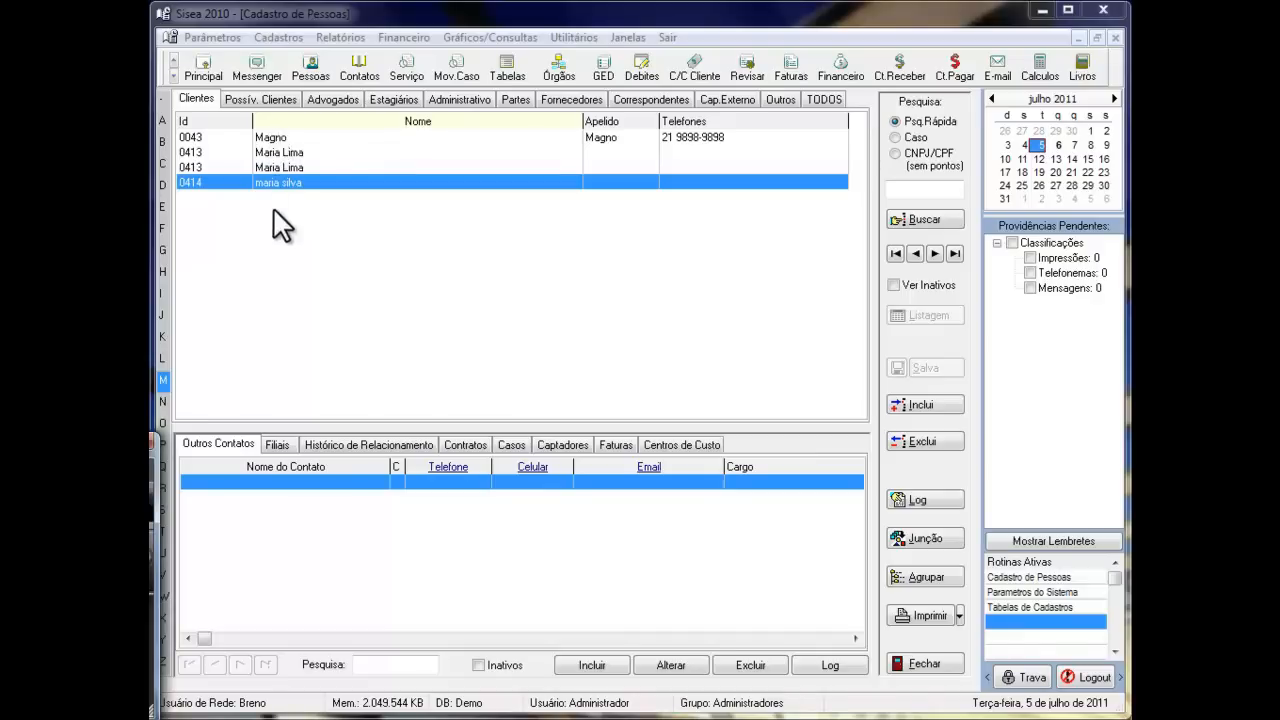
- List the clients filed under the letter C, and try the Inativos filter for the selected client's other contacts
left_click(163, 162)
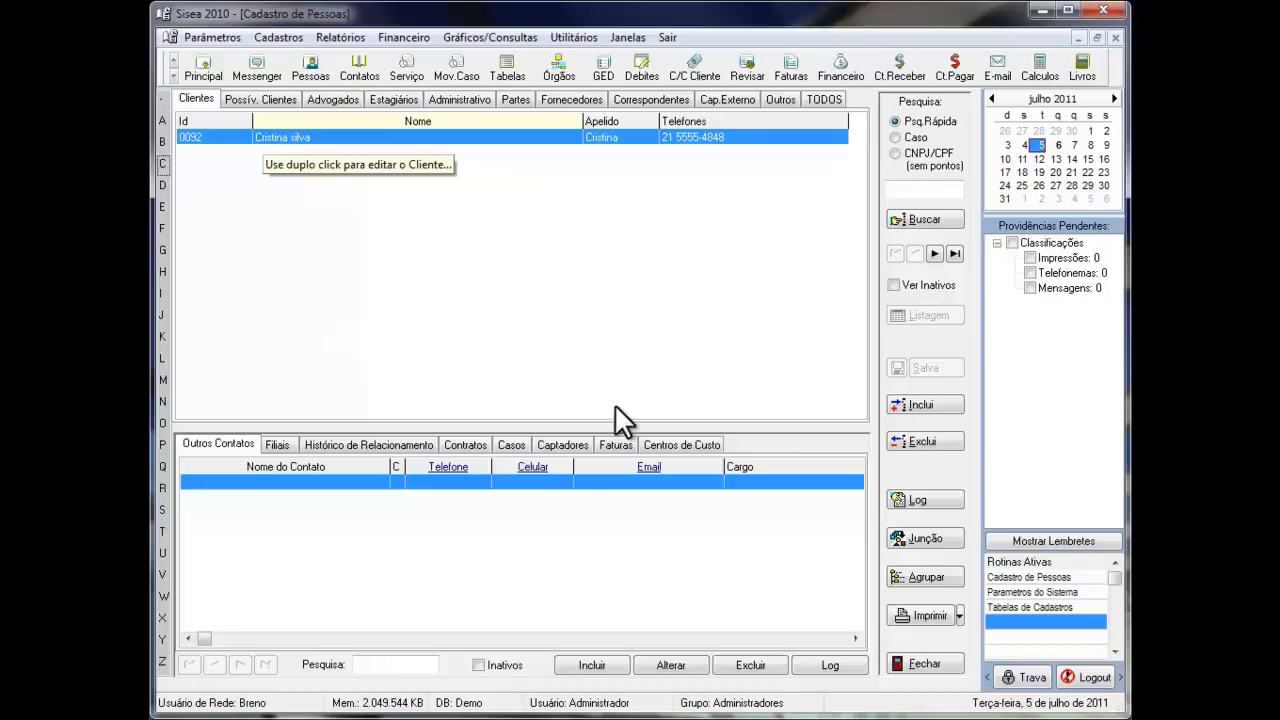
left_click(487, 667)
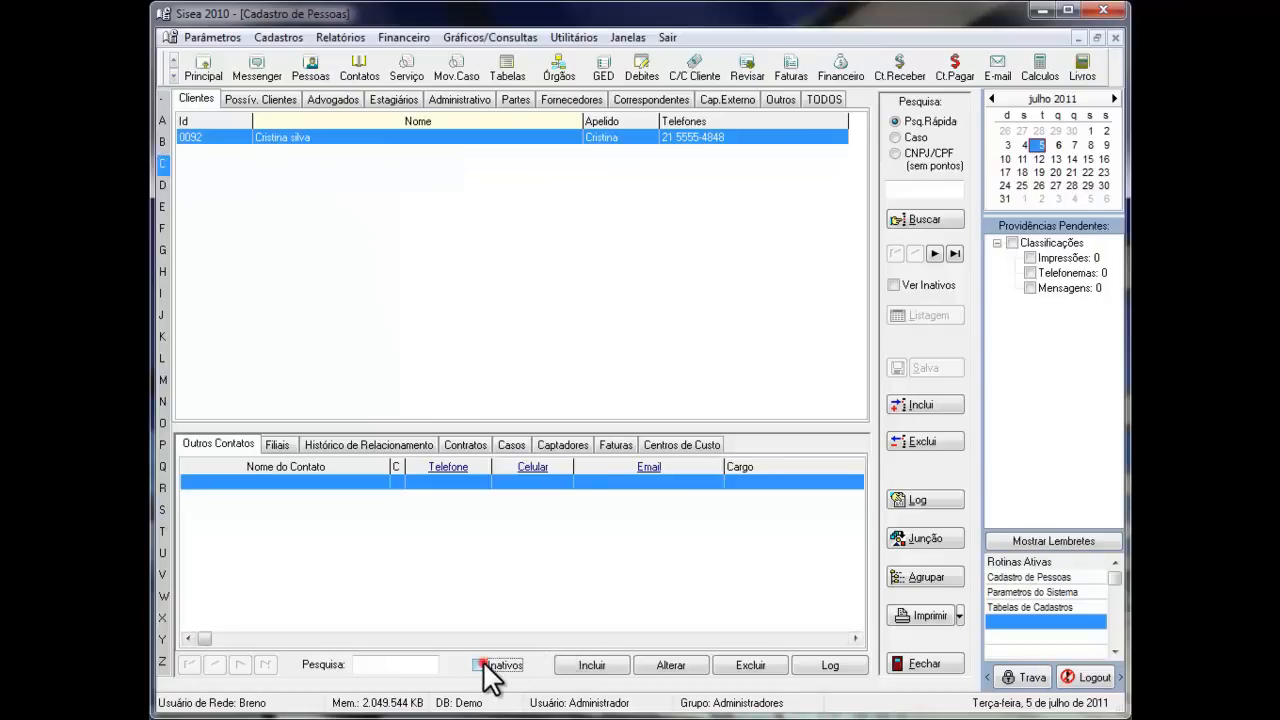
left_click(481, 665)
- Review a new contact form for the client, trying the Cobranca option and Ativo status and viewing Outros Vínculos, and close it without saving
left_click(588, 664)
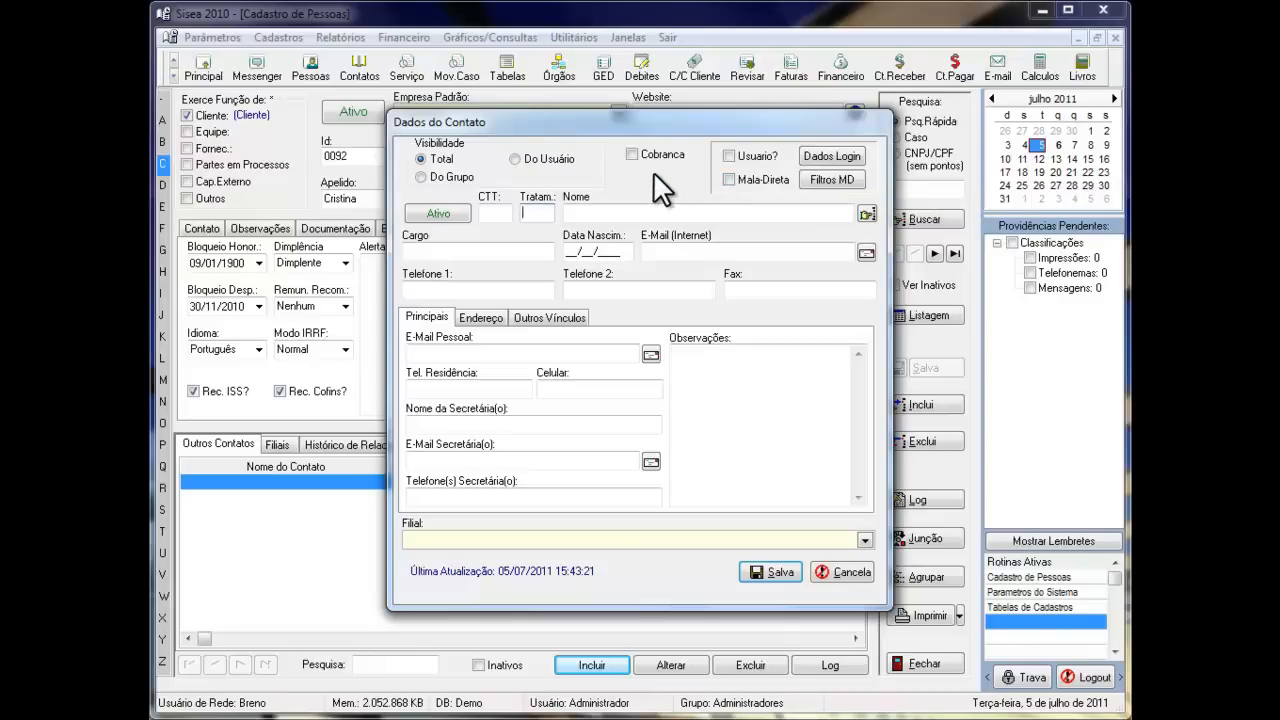
left_click(634, 151)
left_click(565, 317)
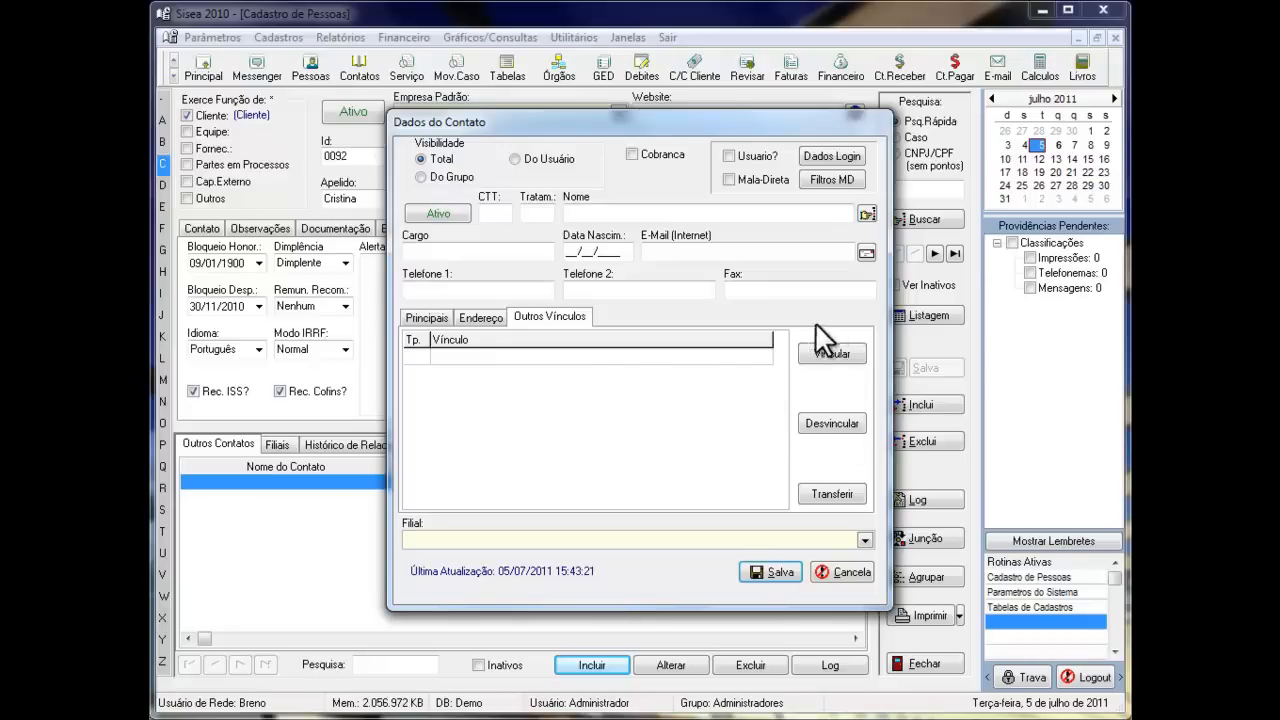
left_click(437, 214)
left_click(440, 220)
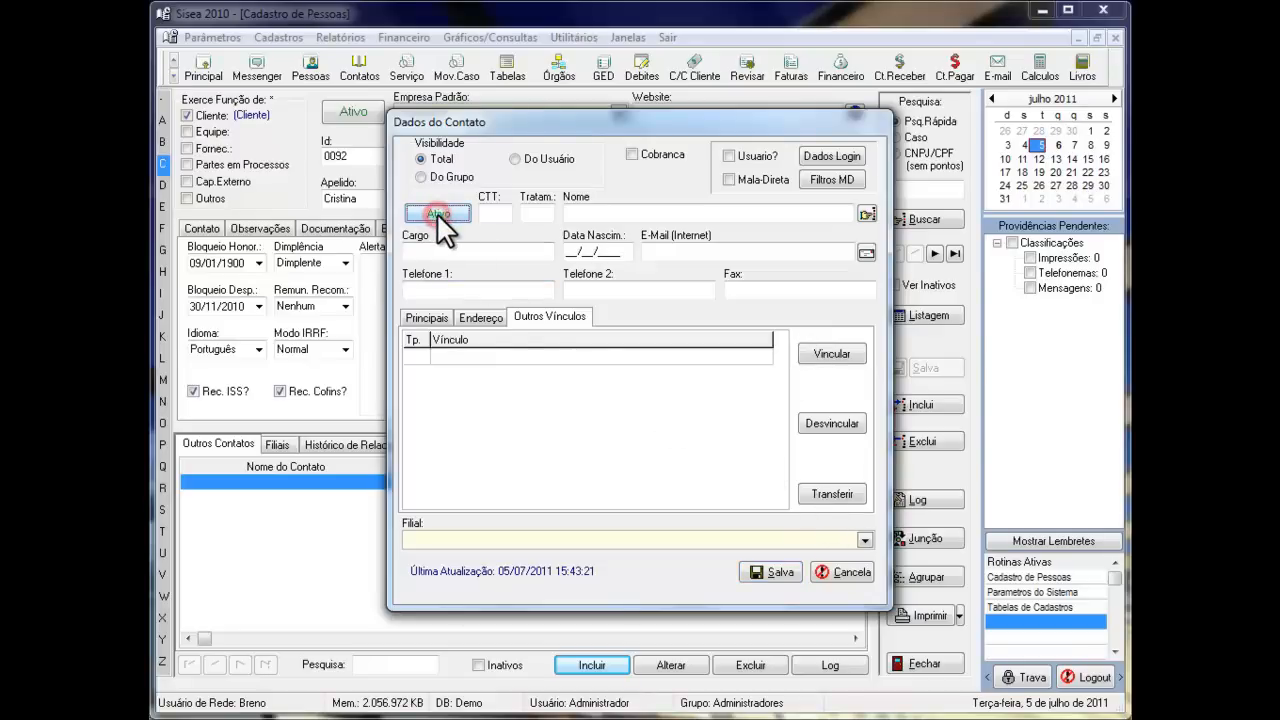
left_click(840, 572)
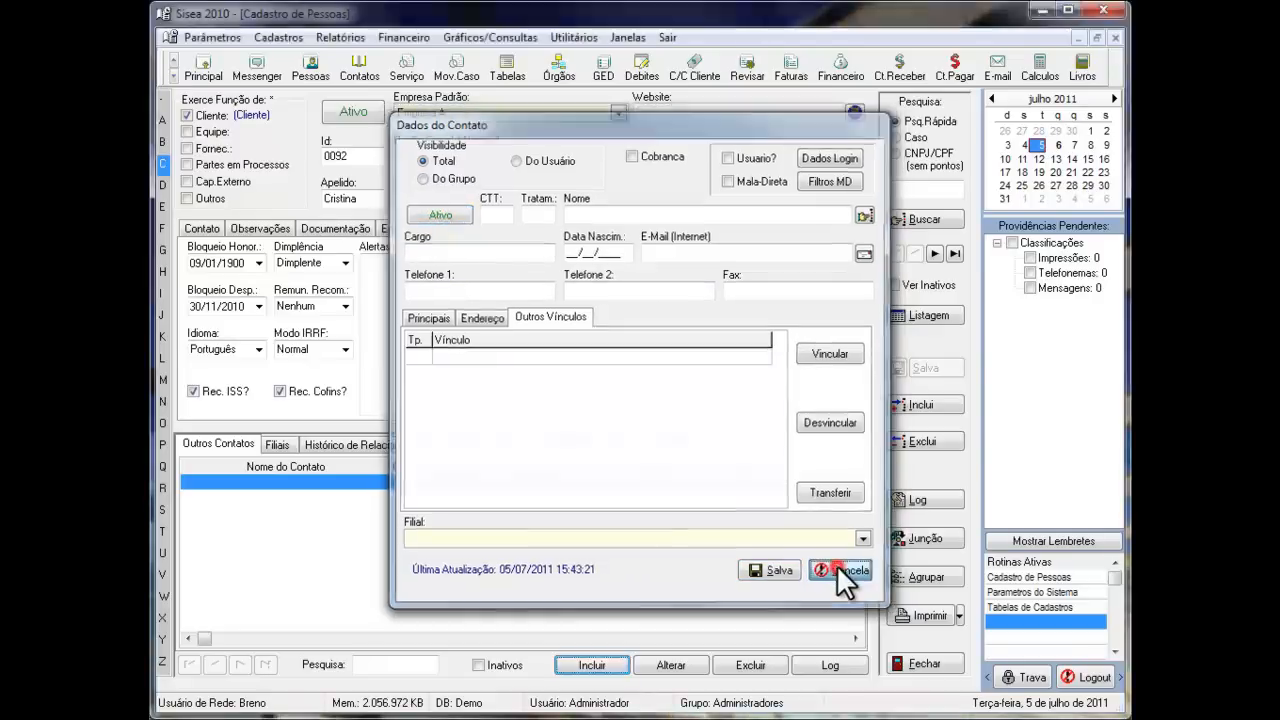
- Review the blank form for adding a branch to the client, and close it without saving
left_click(272, 447)
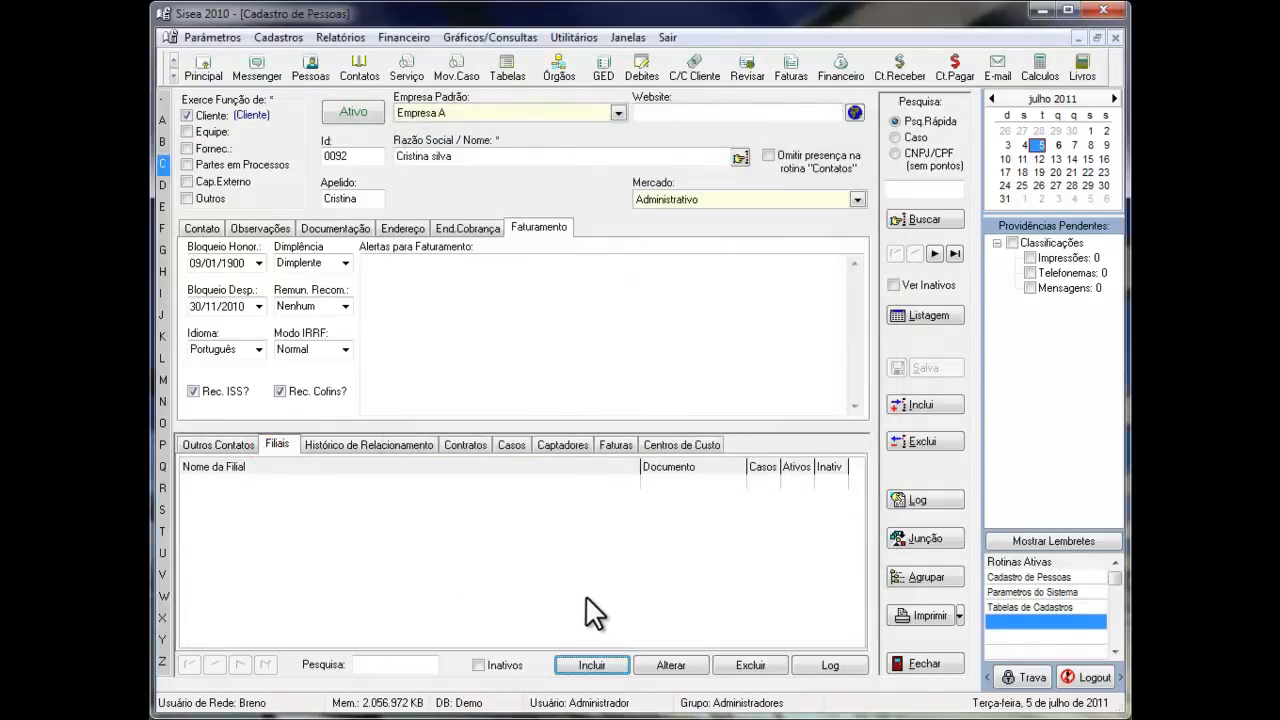
left_click(592, 666)
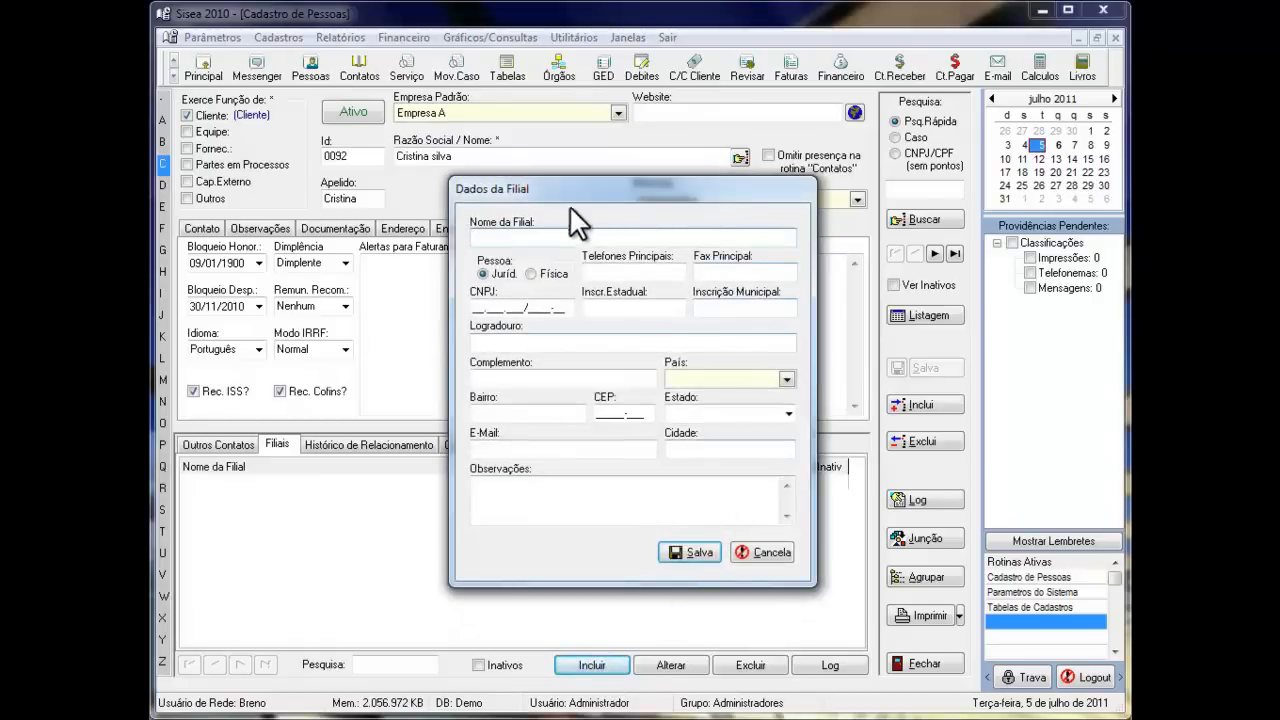
left_click(772, 551)
- Add a relationship history entry for the client with Assinatura de Contrato as the Tipo de Evento
left_click(360, 443)
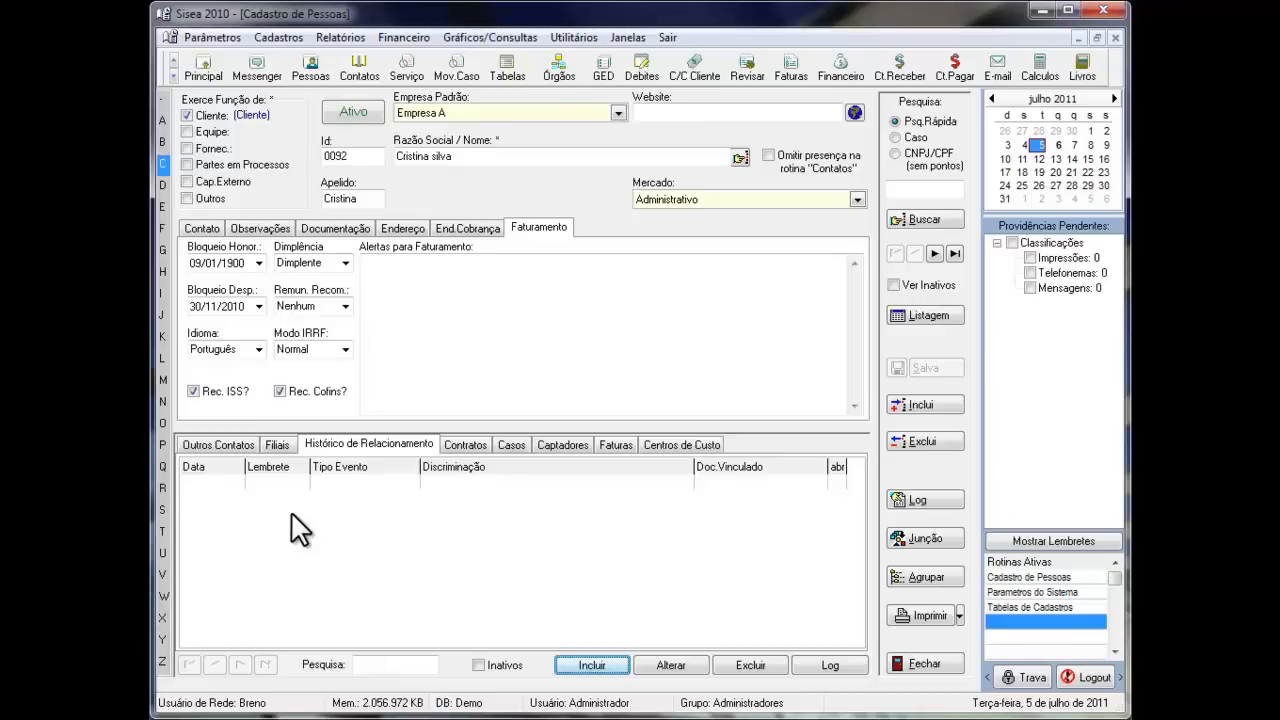
left_click(560, 665)
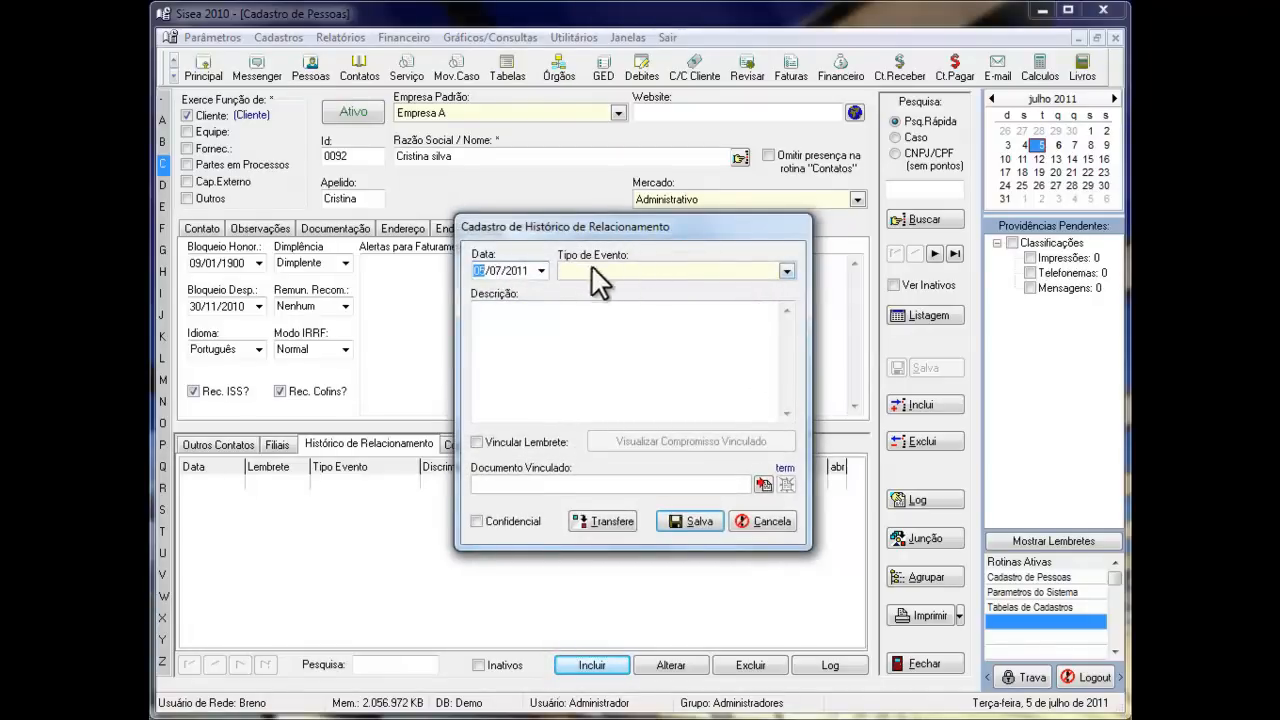
left_click(787, 272)
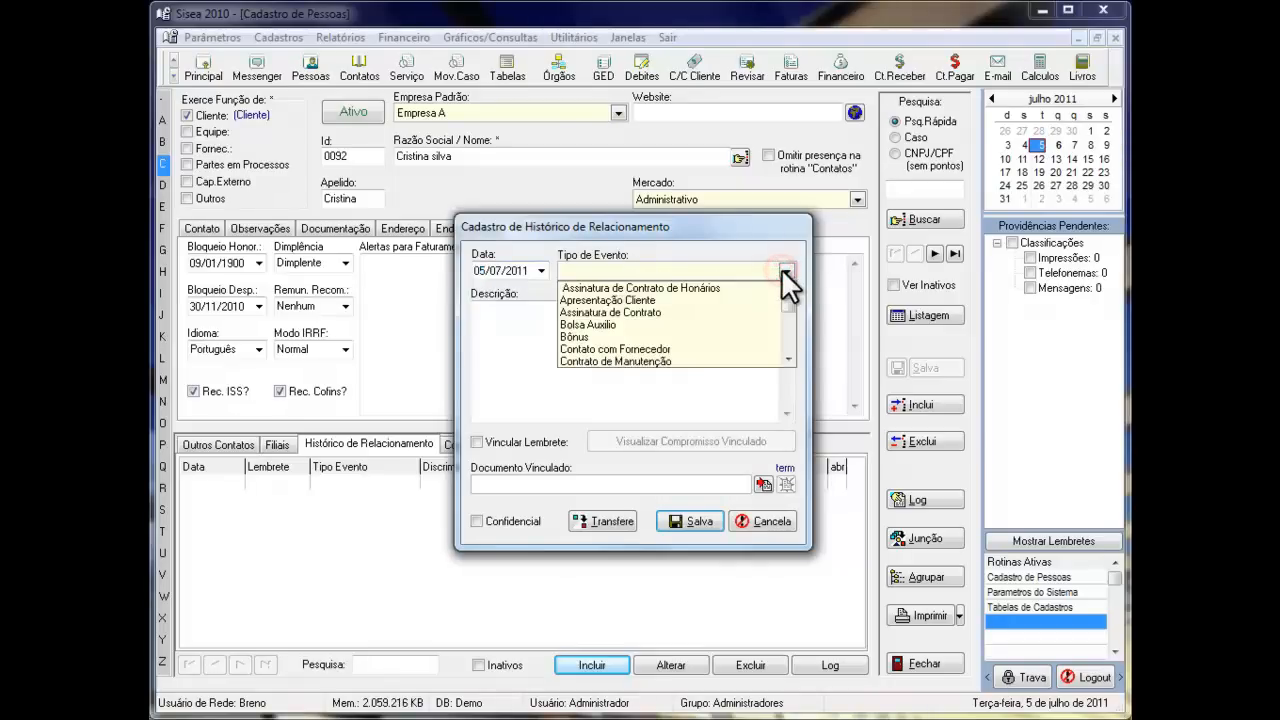
left_click(616, 312)
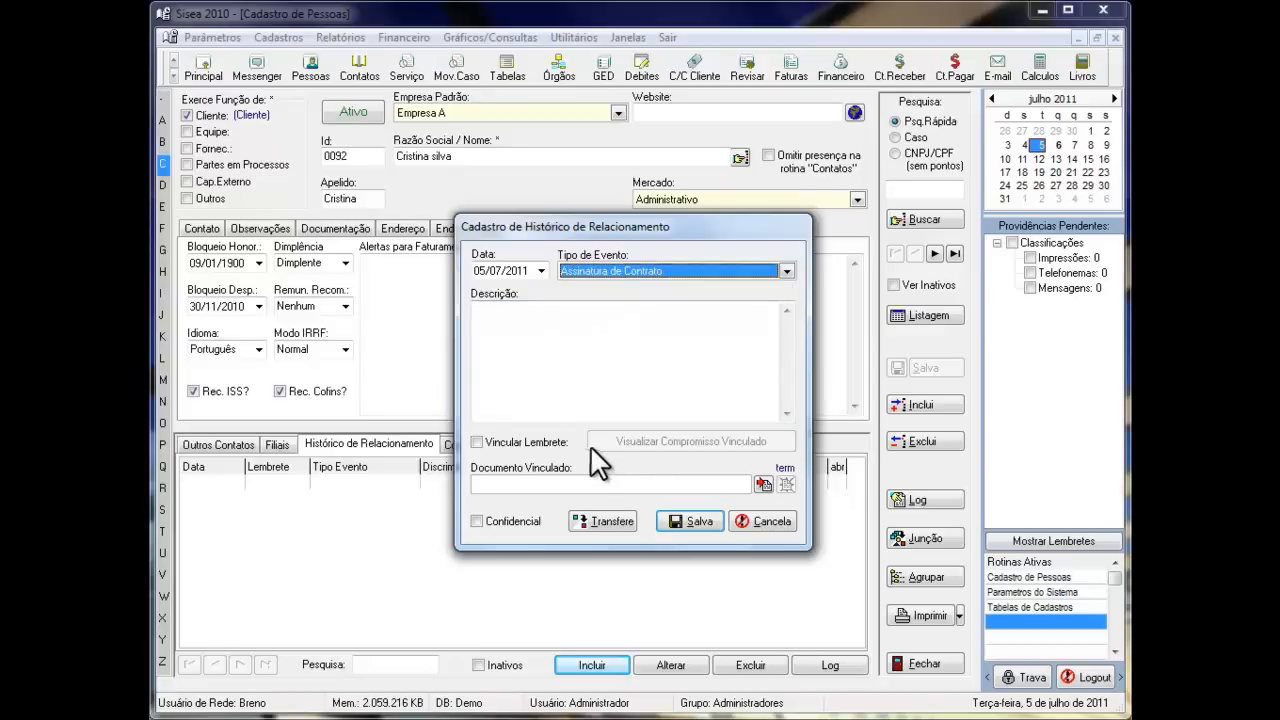
- View the history entry's reminder appointment form and cancel it, and save the entry as Confidencial
left_click(477, 441)
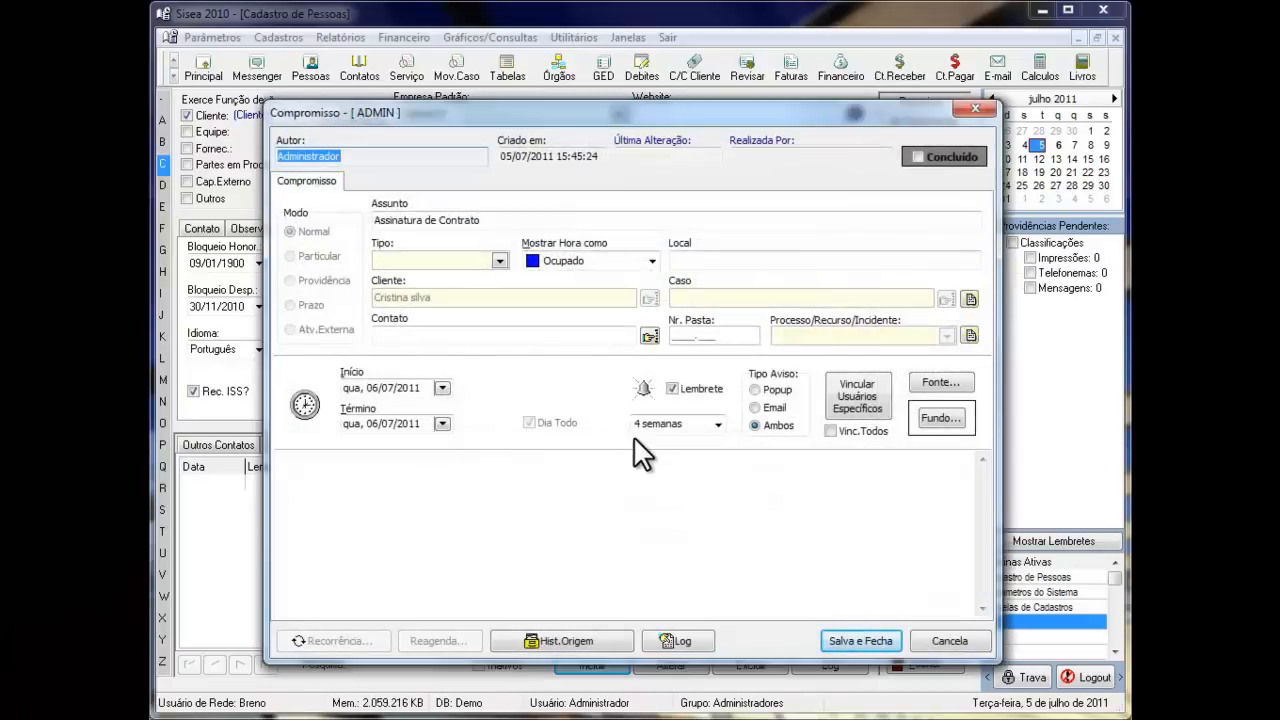
left_click(948, 641)
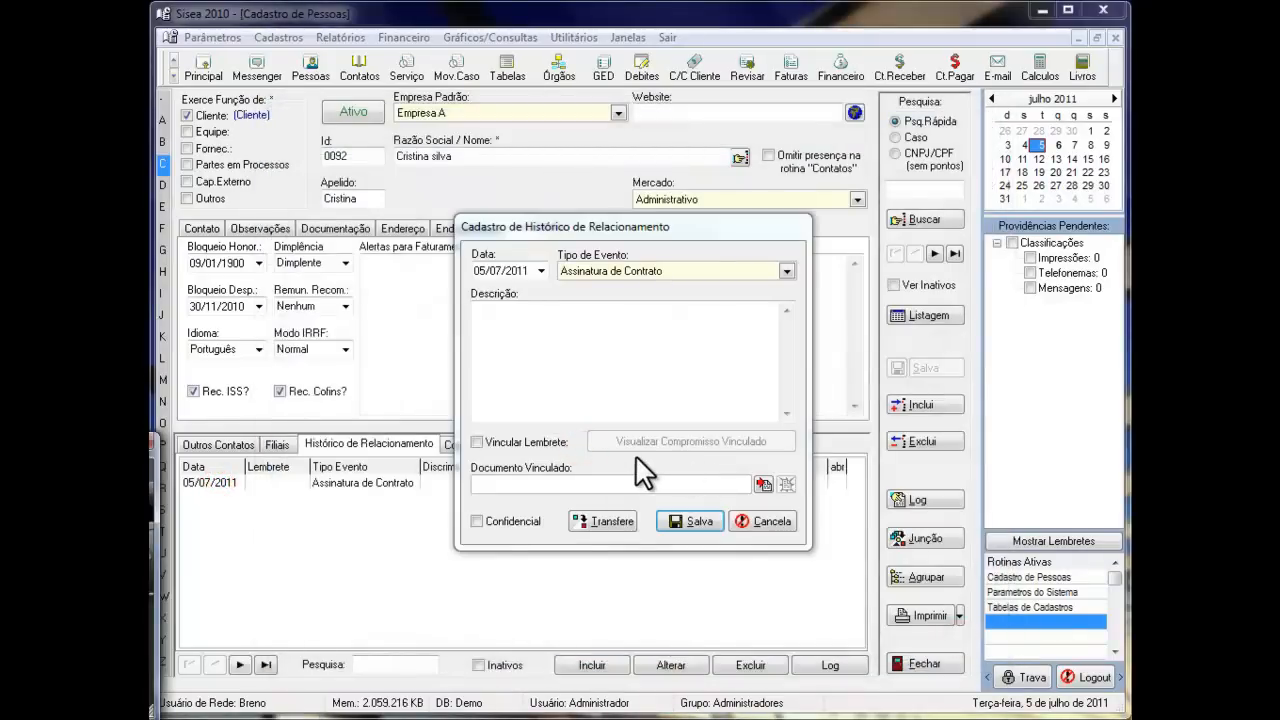
left_click(635, 454)
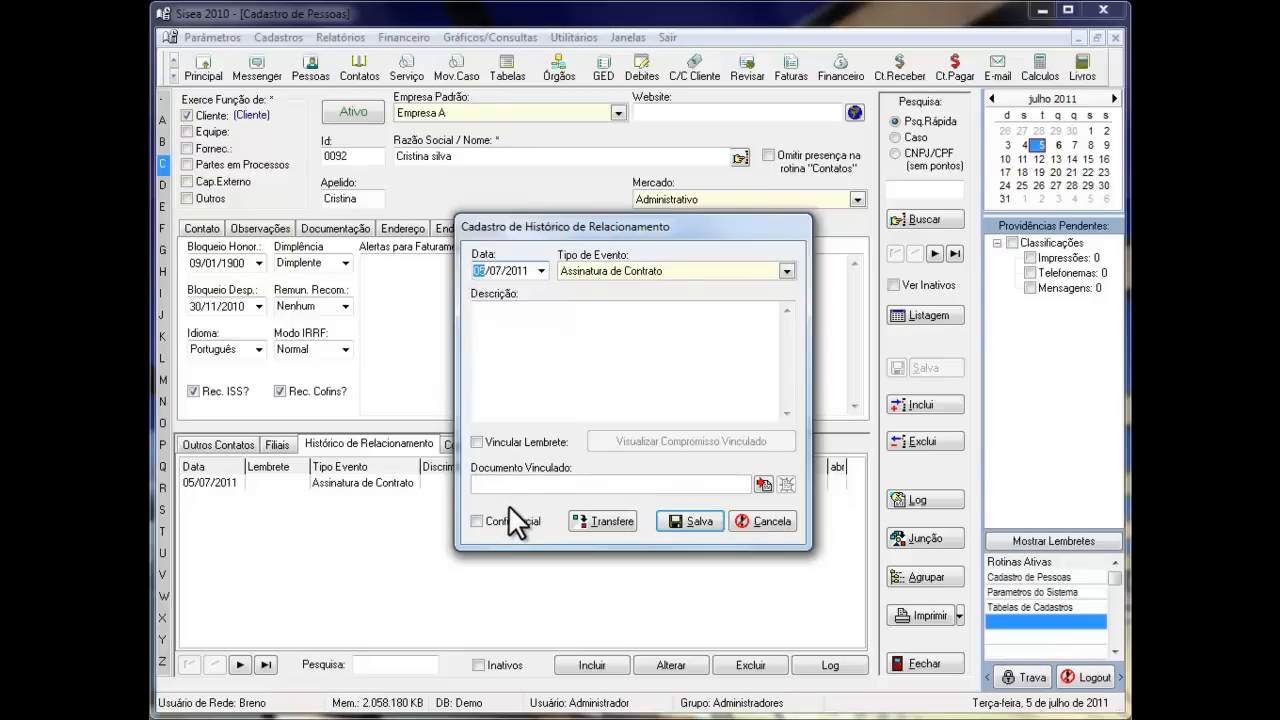
left_click(476, 521)
left_click(711, 519)
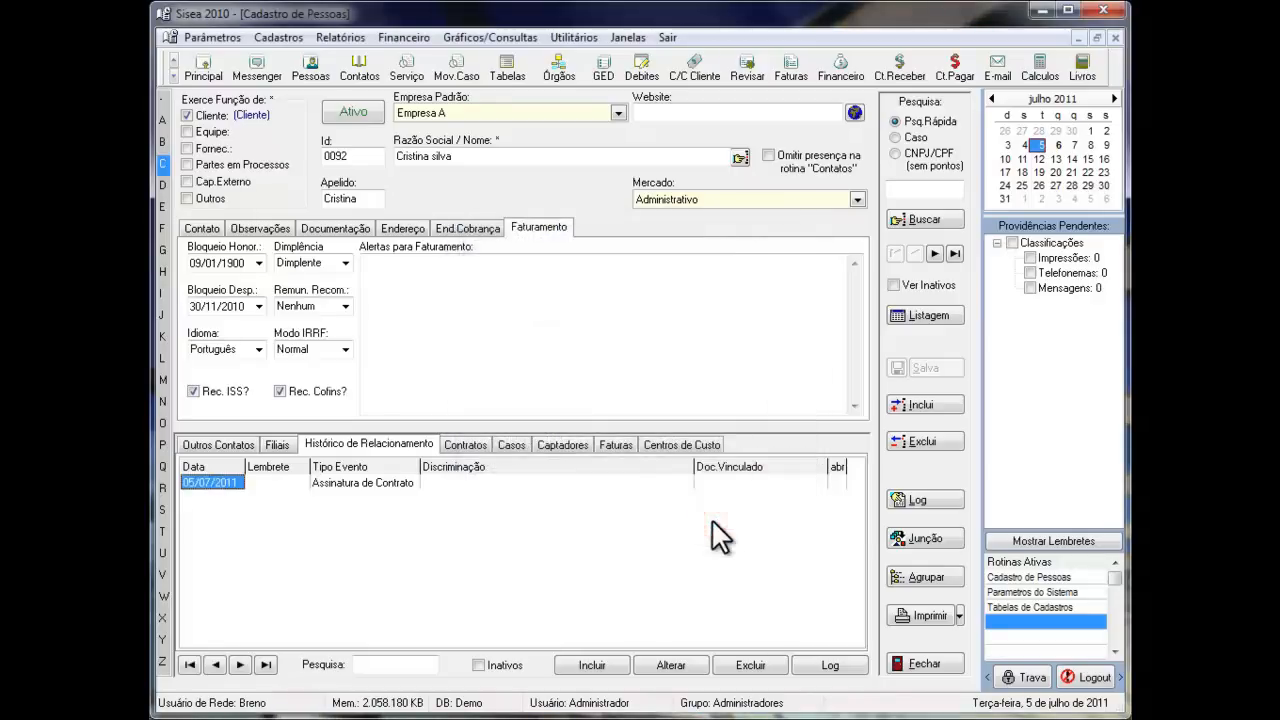
- Open Contrato 1 from the client's contracts
left_click(472, 447)
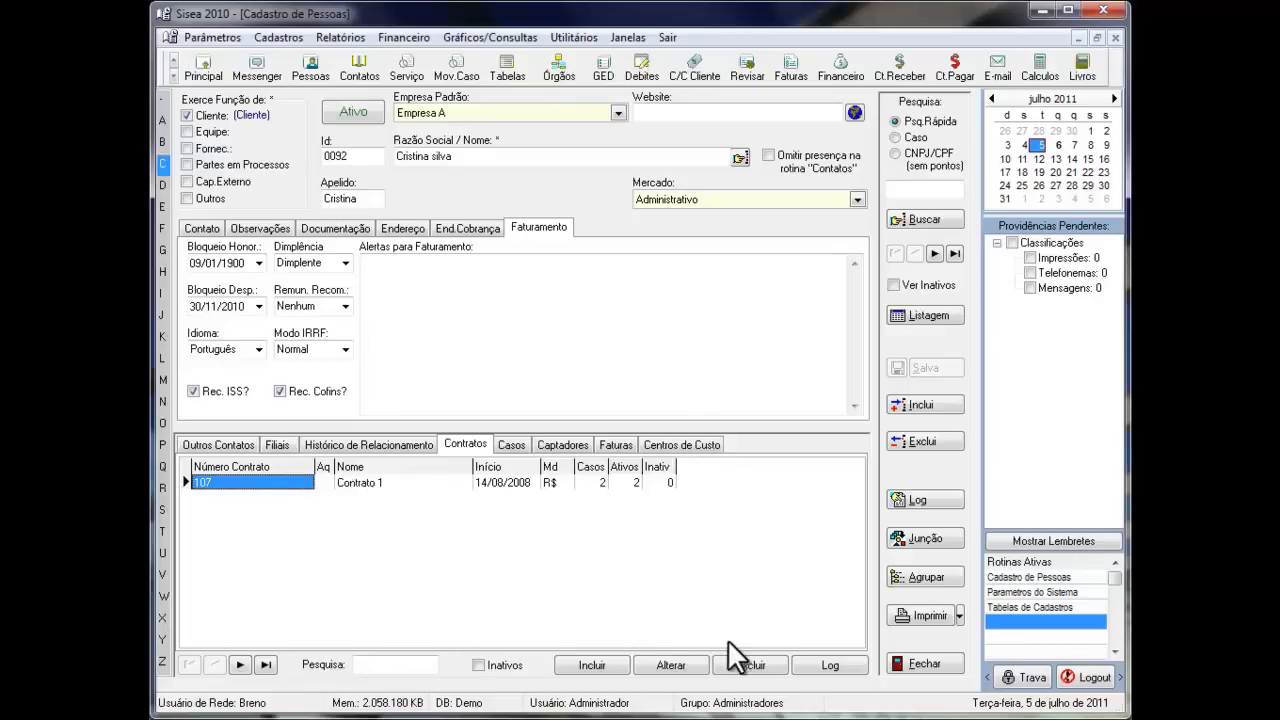
left_click(676, 665)
double_click(366, 480)
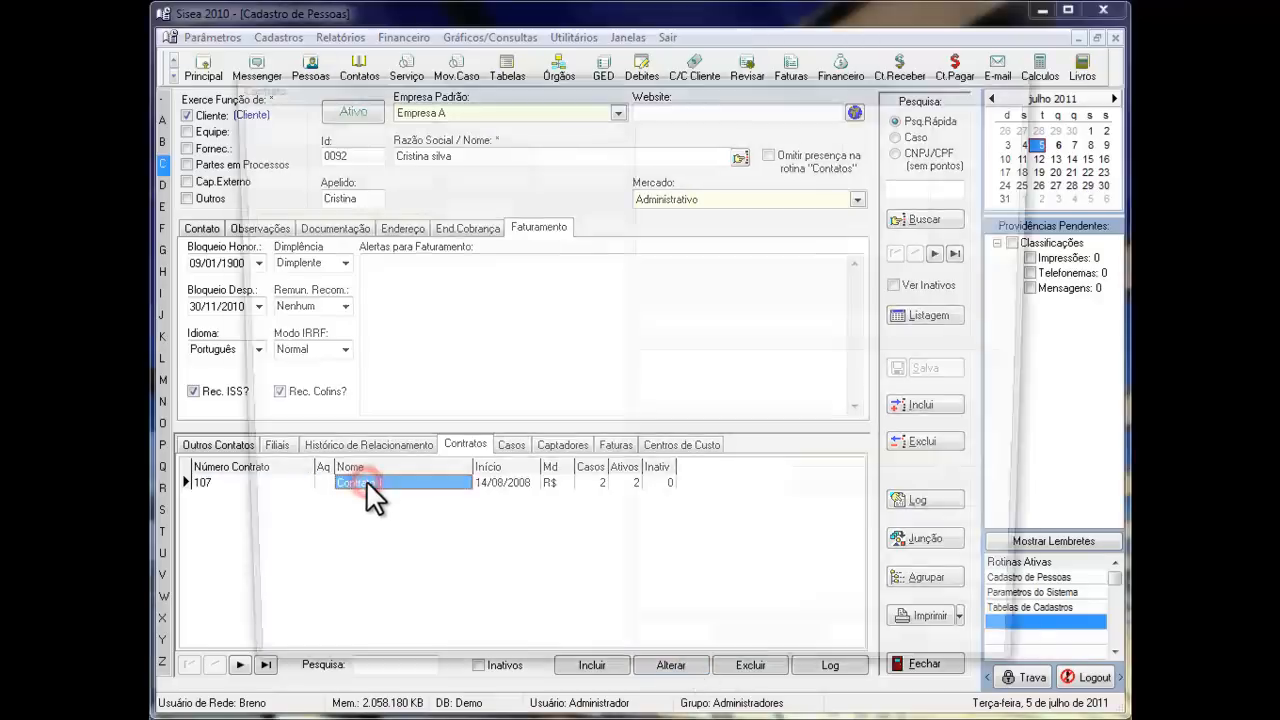
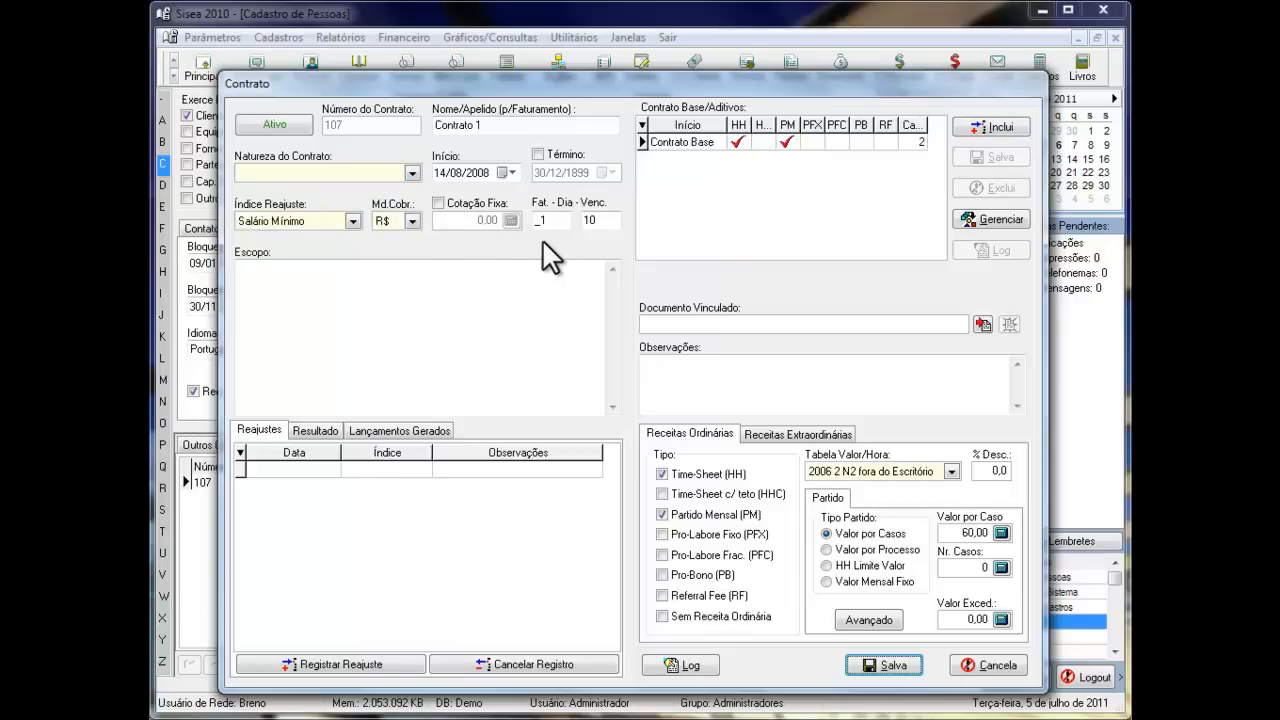
- Close Contrato 1 without saving, and view the client's cases
left_click(290, 117)
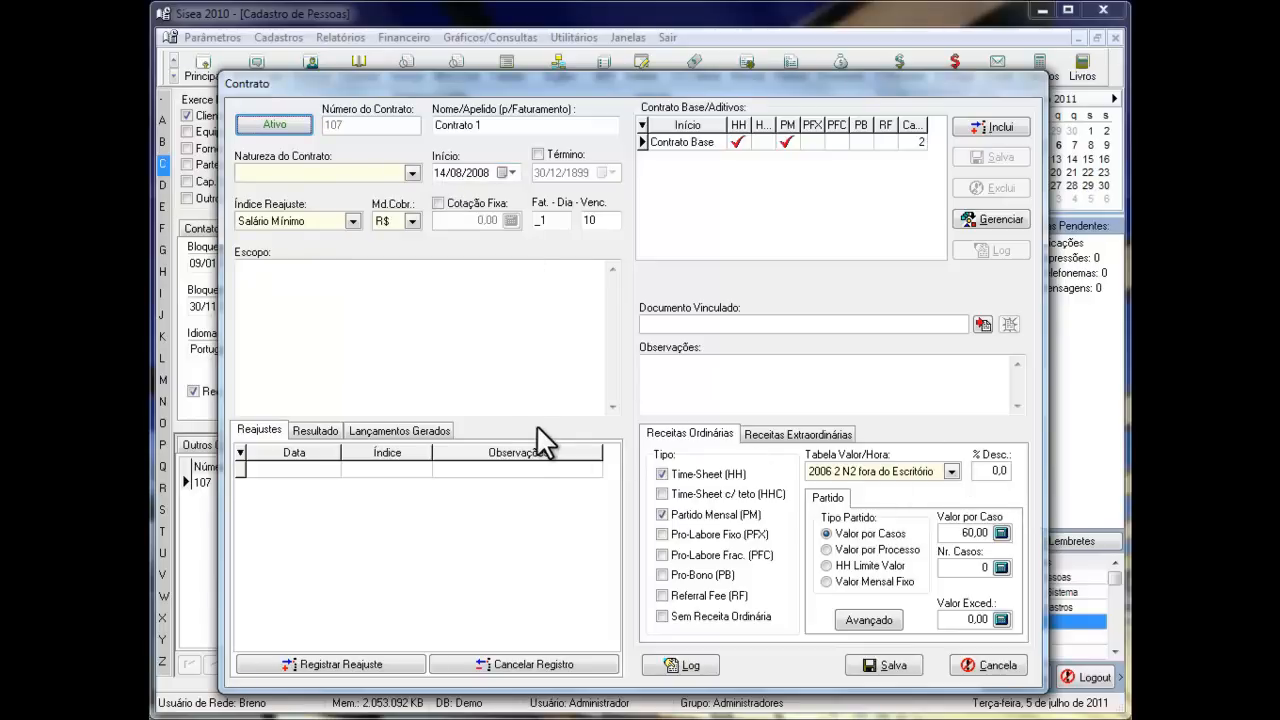
left_click(1000, 668)
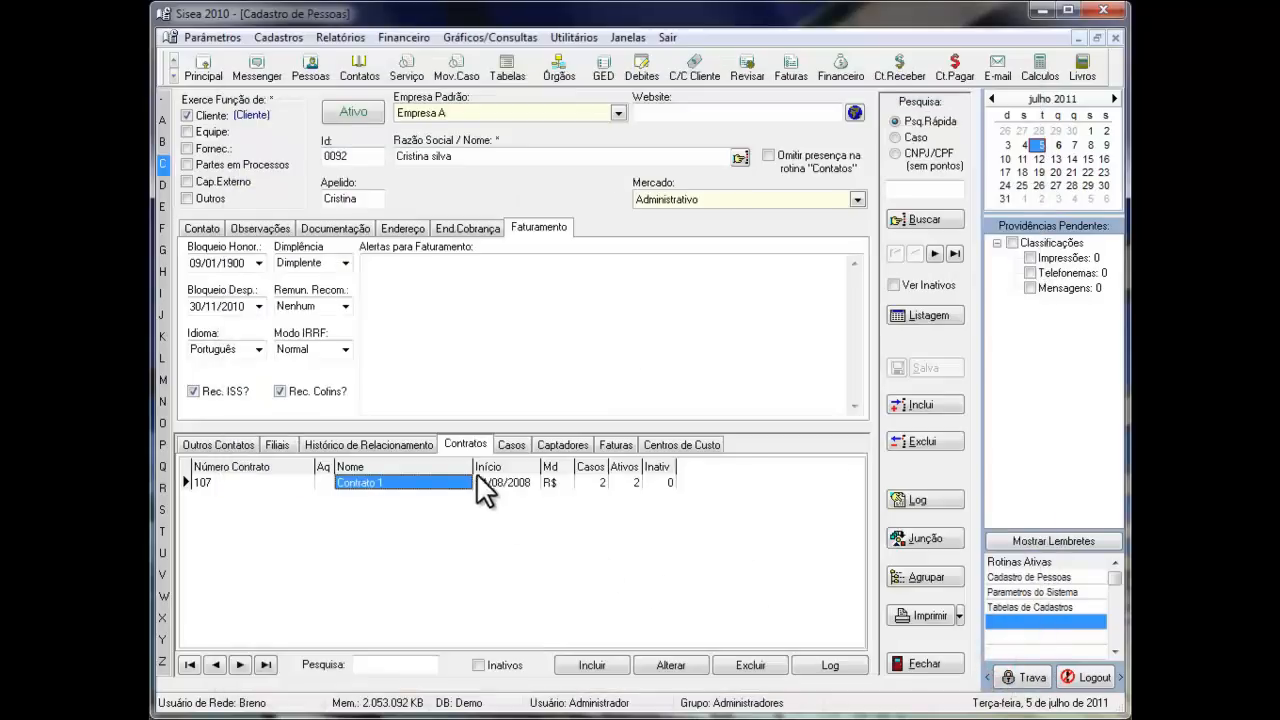
left_click(510, 445)
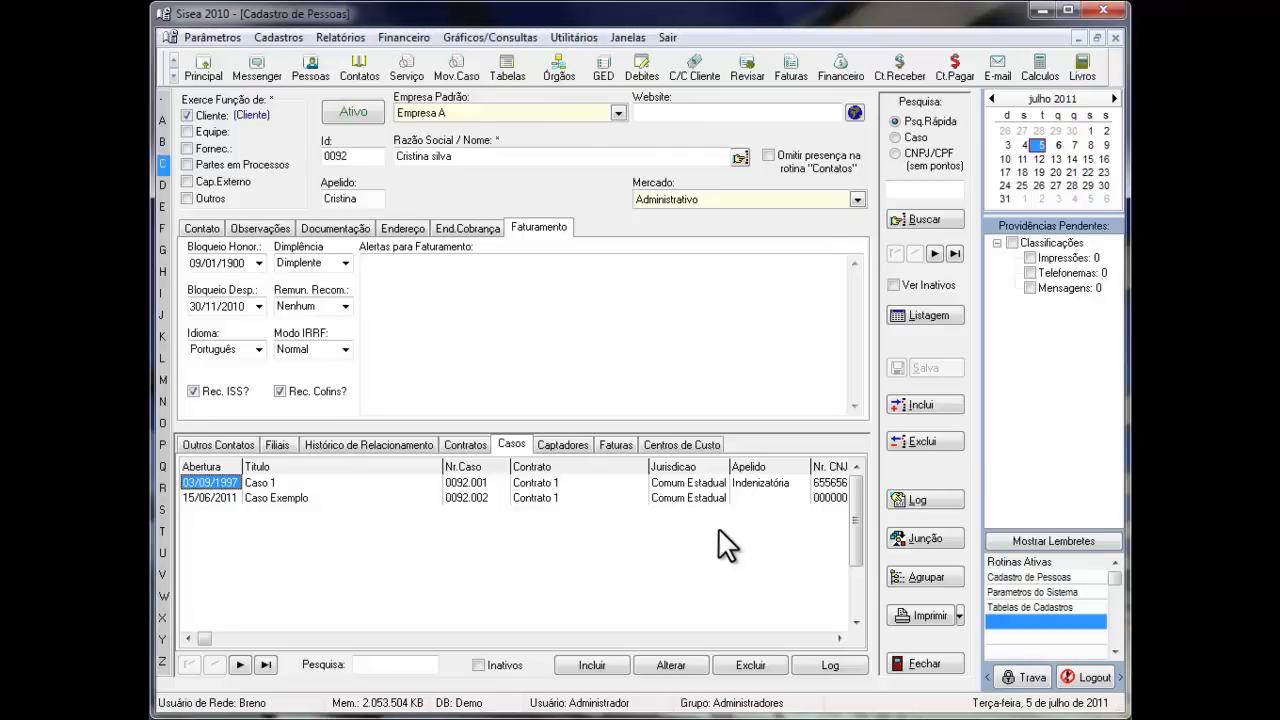
- Edit team 01 in the Equipes de Profissionais table and add a member from the Advogados/Estagiários list
left_click(1030, 607)
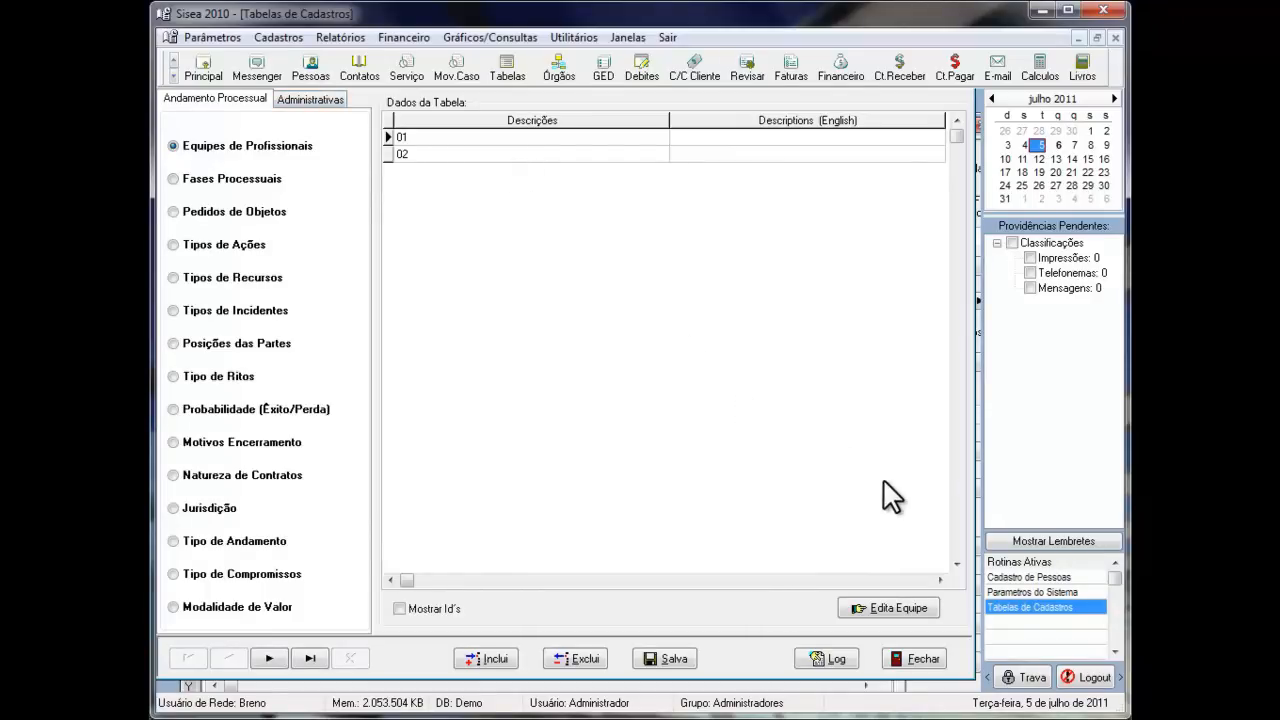
left_click(899, 606)
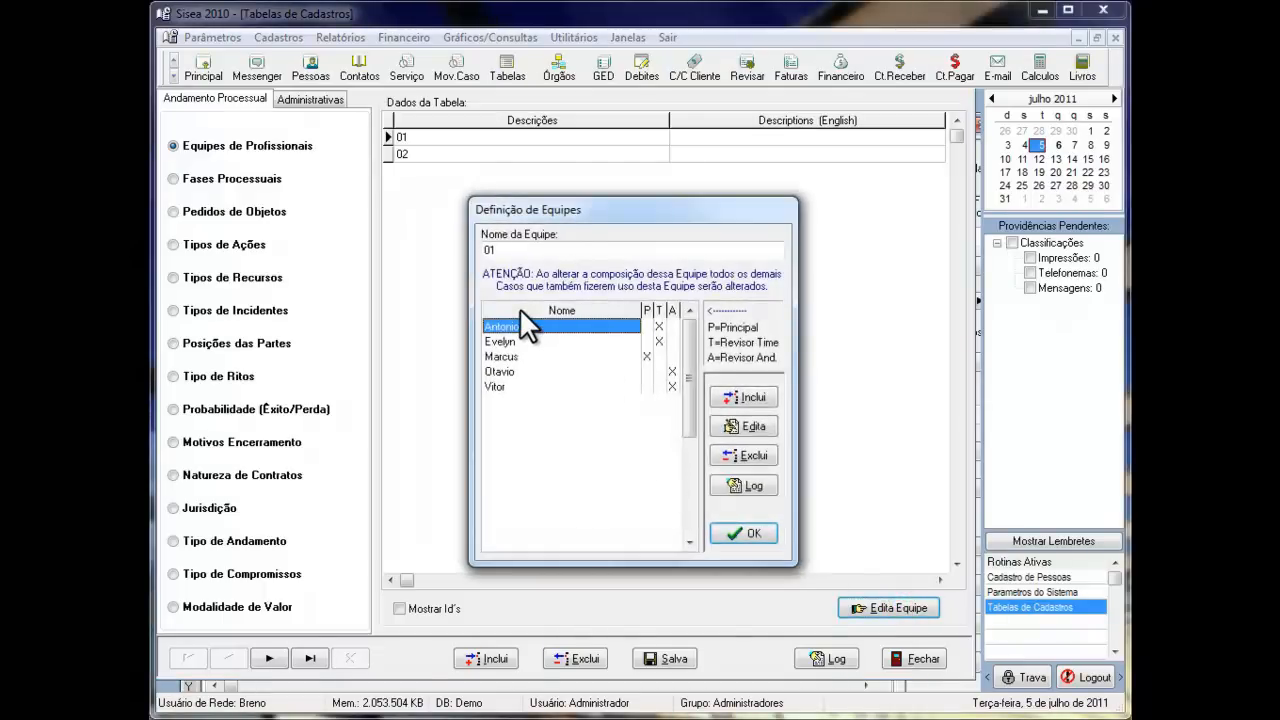
left_click(752, 397)
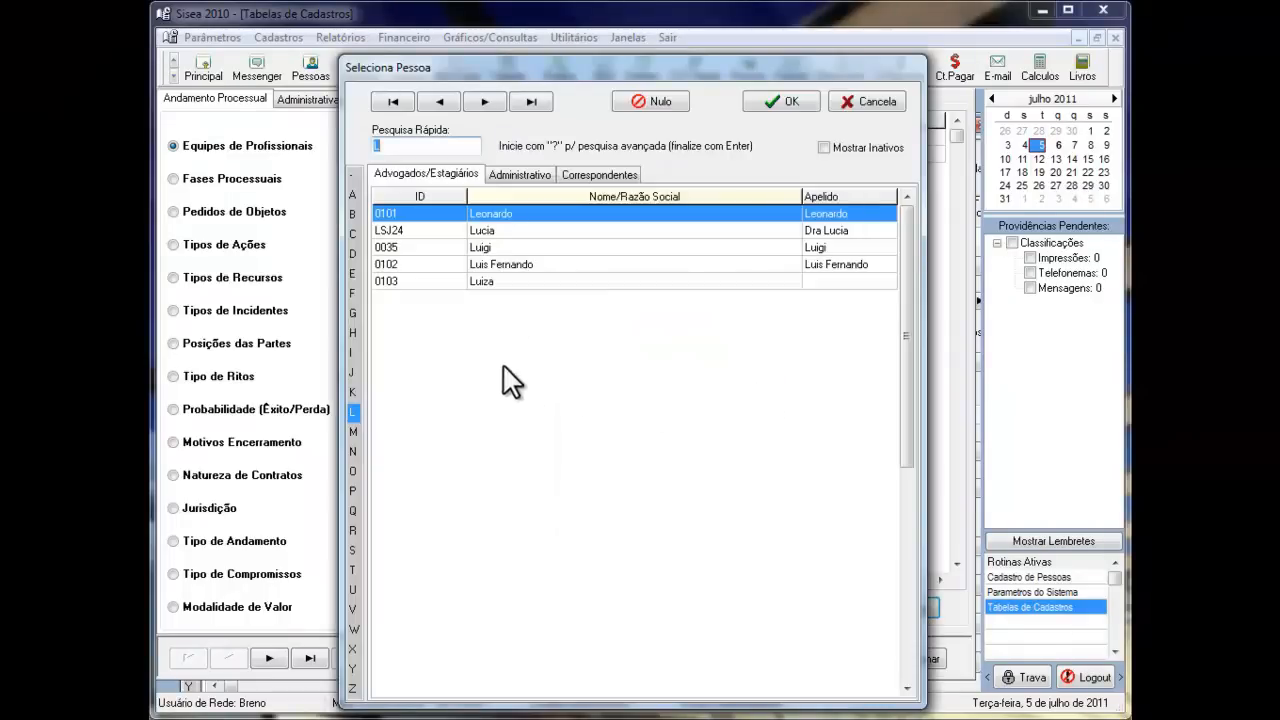
double_click(497, 248)
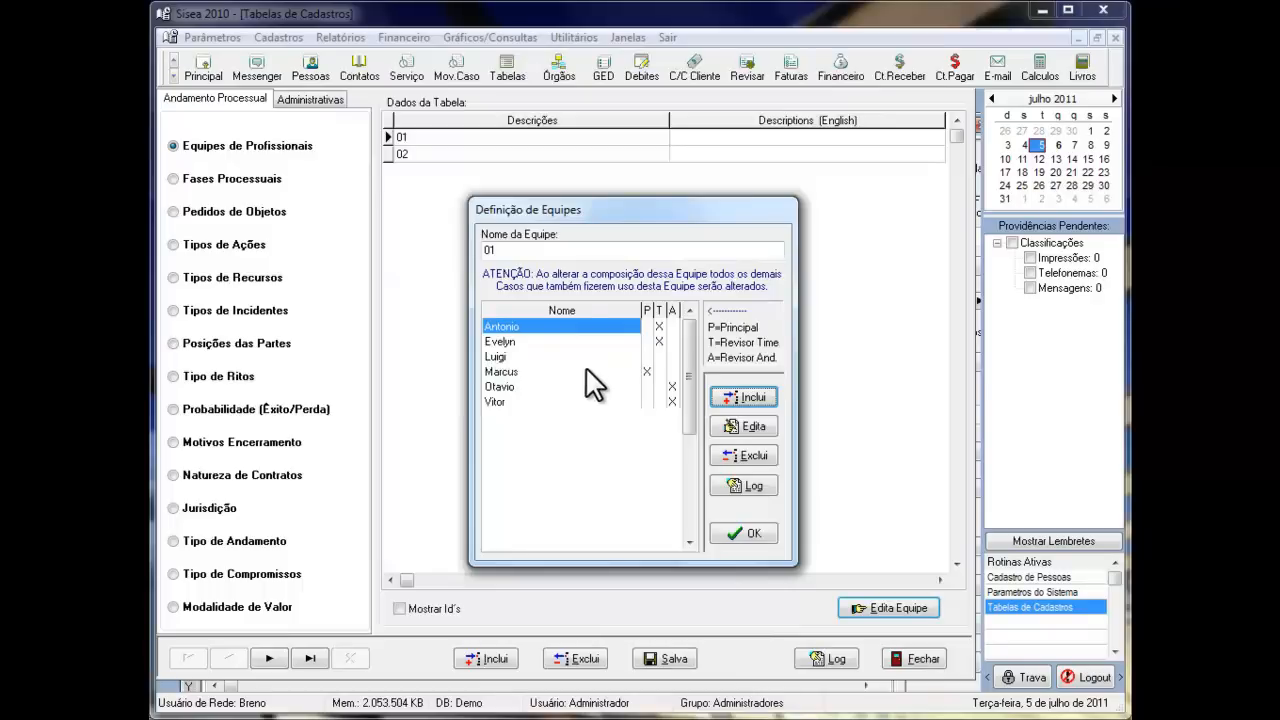
- Transfer team 01's Principal role to the added member, assign the former Principal as Revisor Time and the second member as Revisor And., and confirm
left_click(647, 371)
left_click(647, 356)
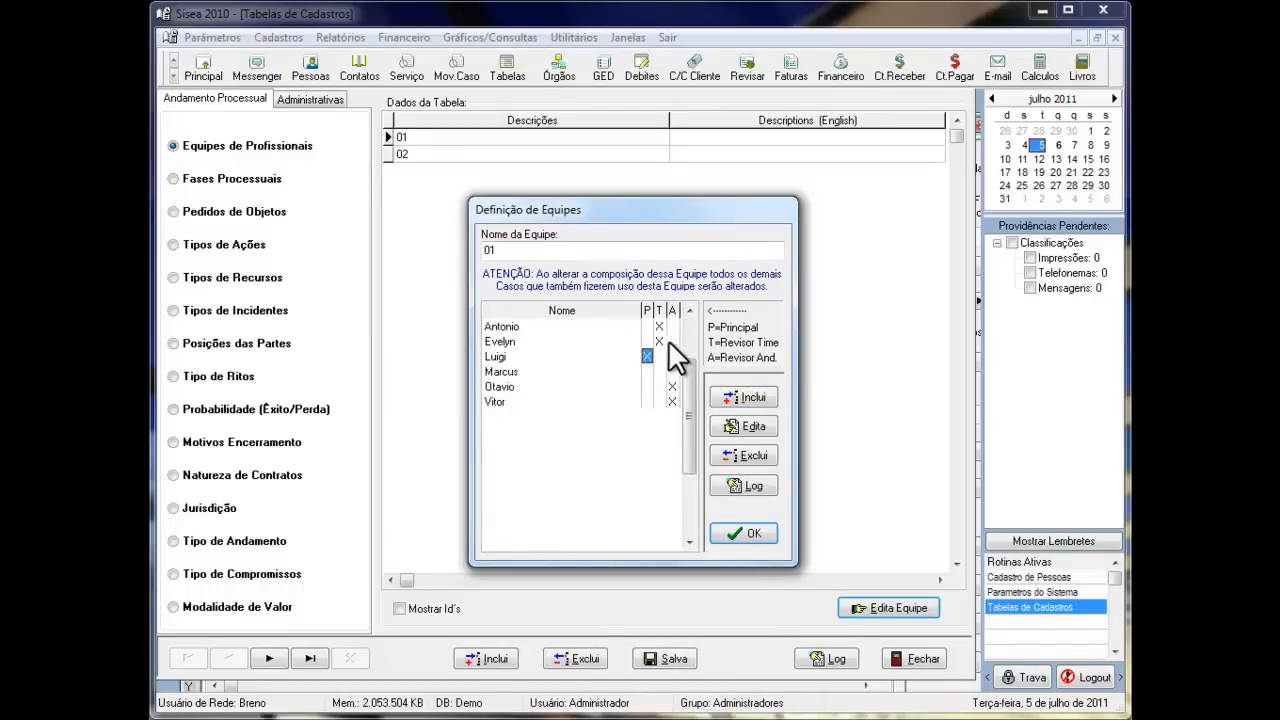
left_click(659, 371)
left_click(672, 340)
left_click(755, 533)
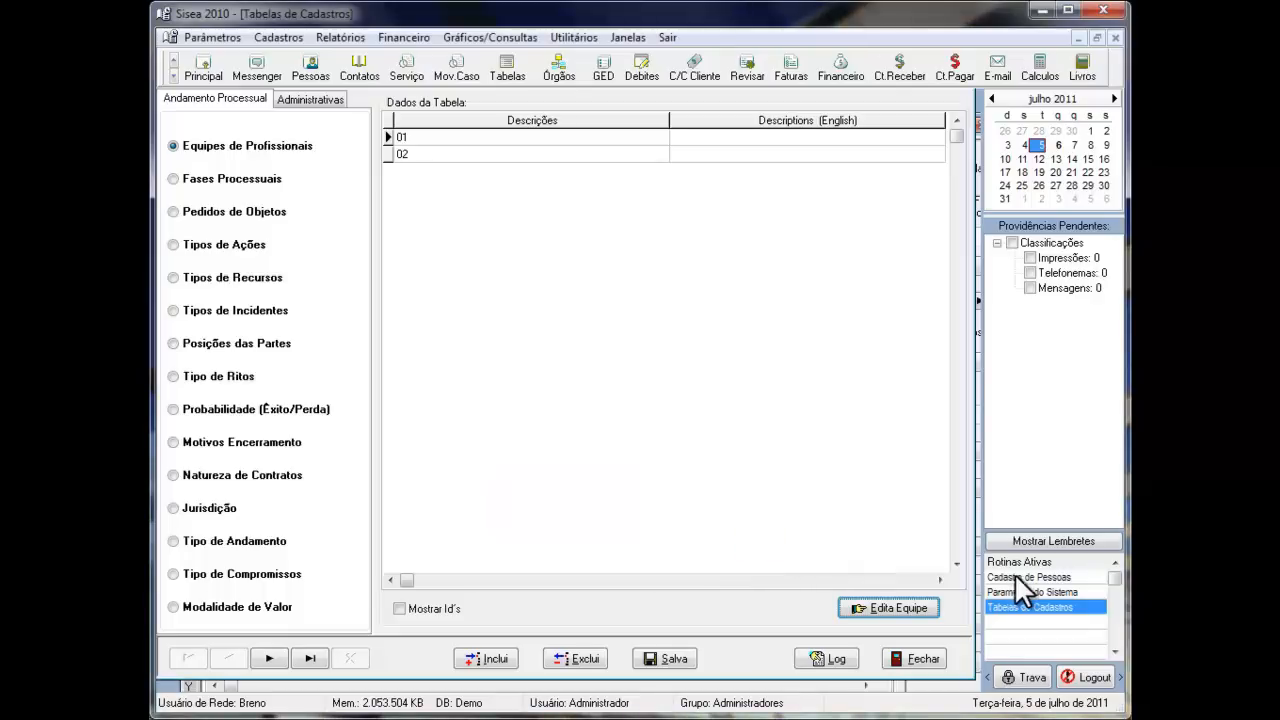
- Review the Parâmetros Operacionais in the system parameters, and return to the client's cases in the people register
left_click(1015, 575)
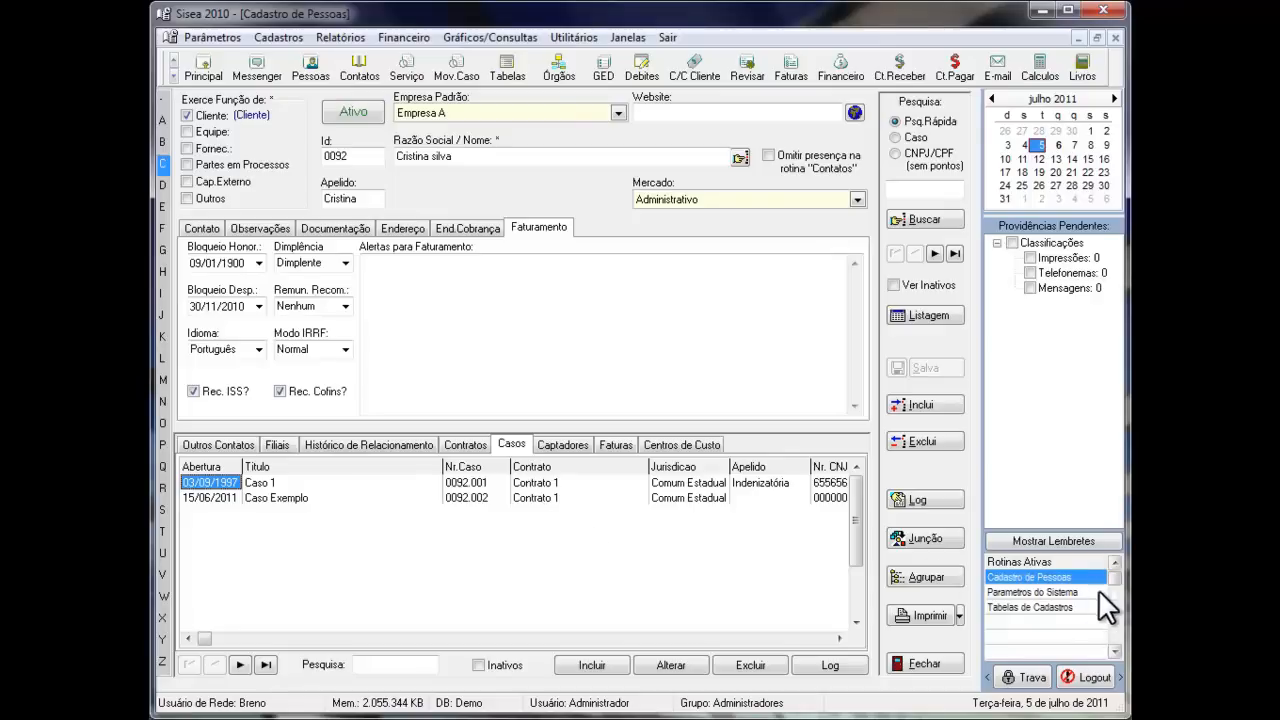
left_click(1071, 591)
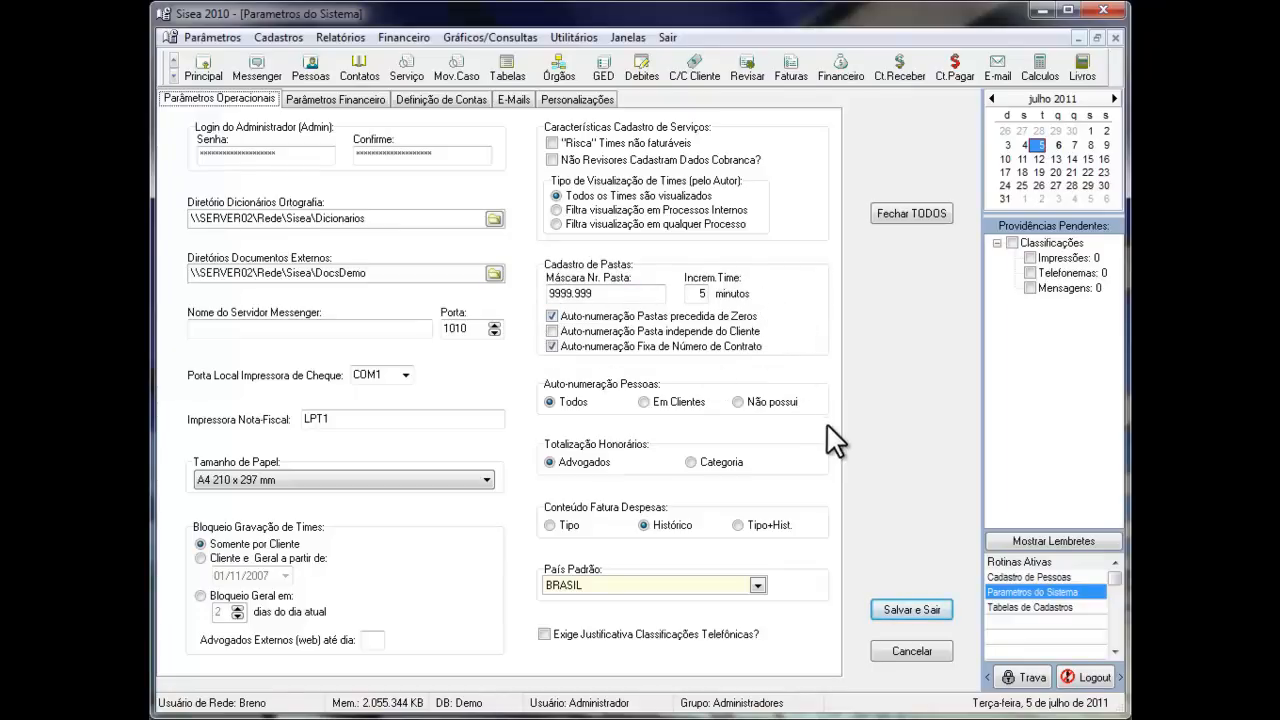
left_click(1062, 577)
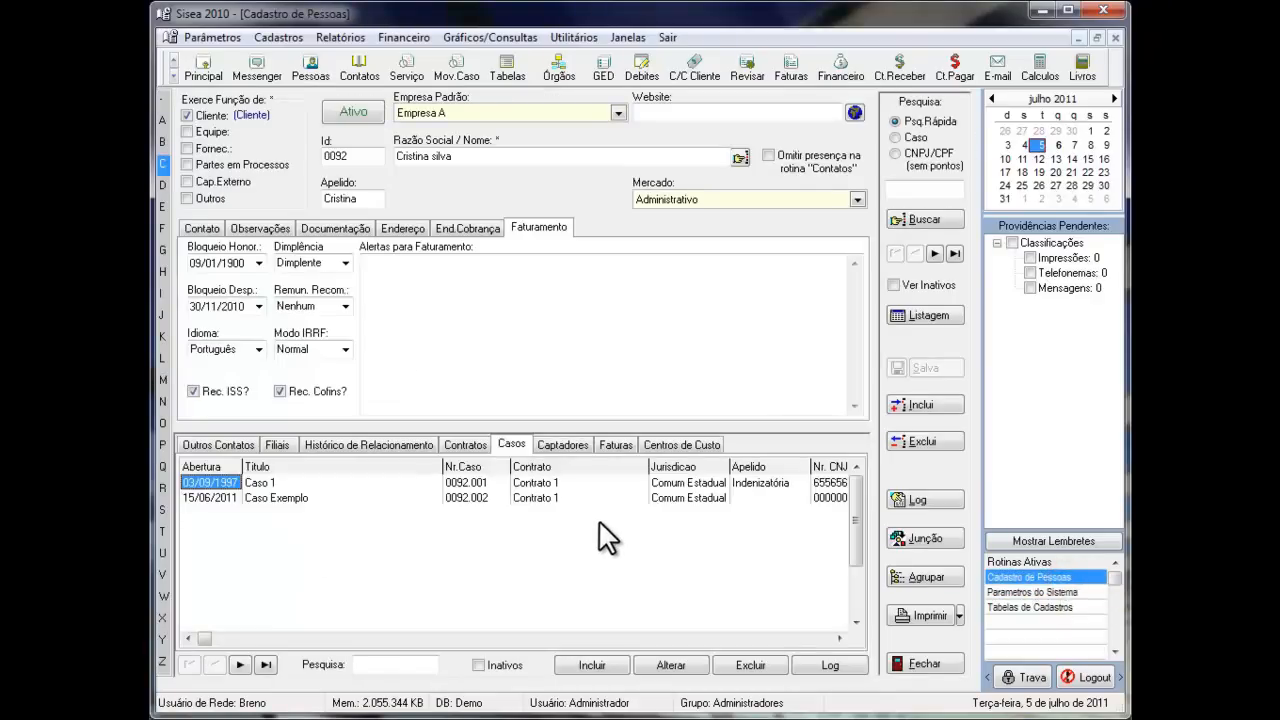
- Start a new case for the client titled "caso 2" with Situação set to Ativo
left_click(592, 665)
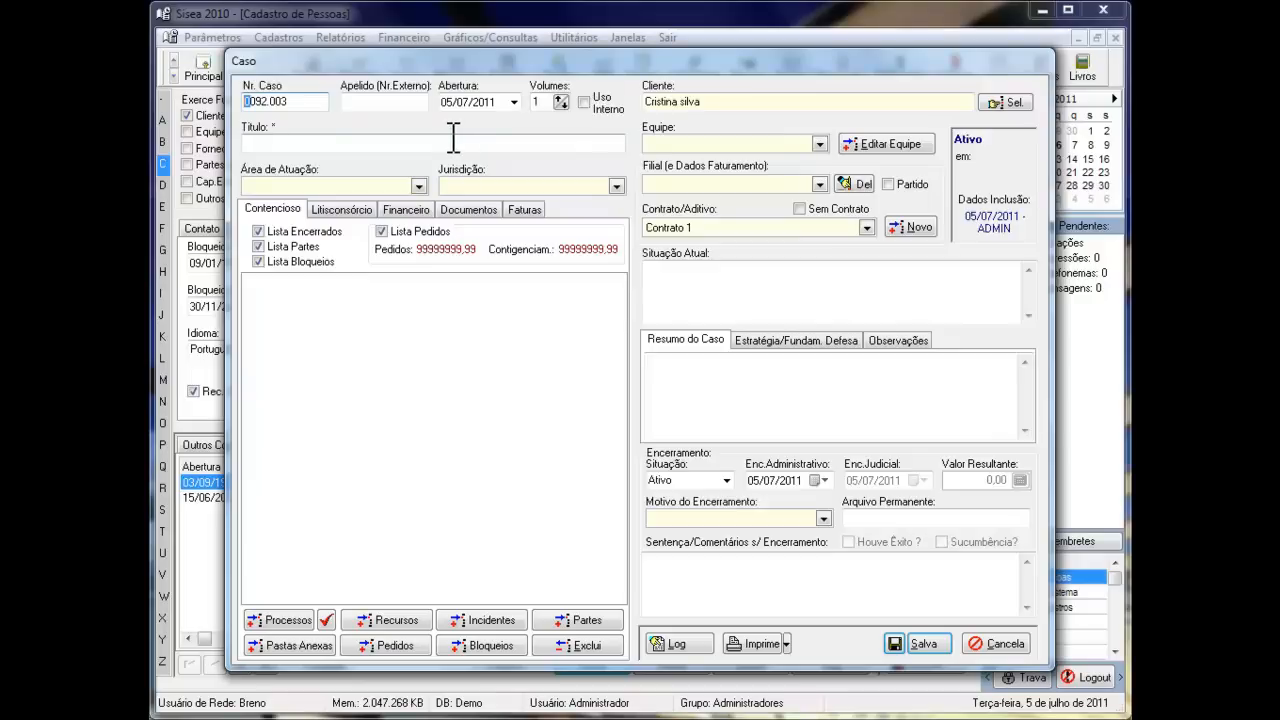
left_click(453, 137)
type("caso 2")
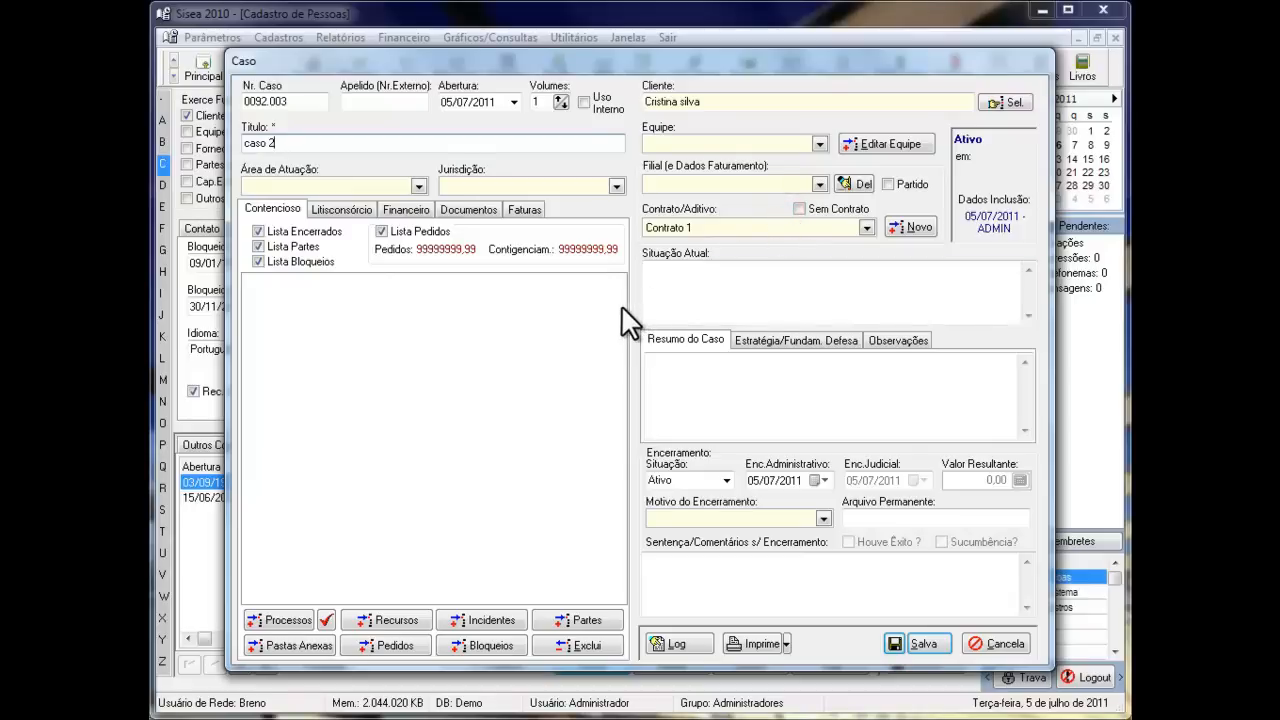
left_click(728, 479)
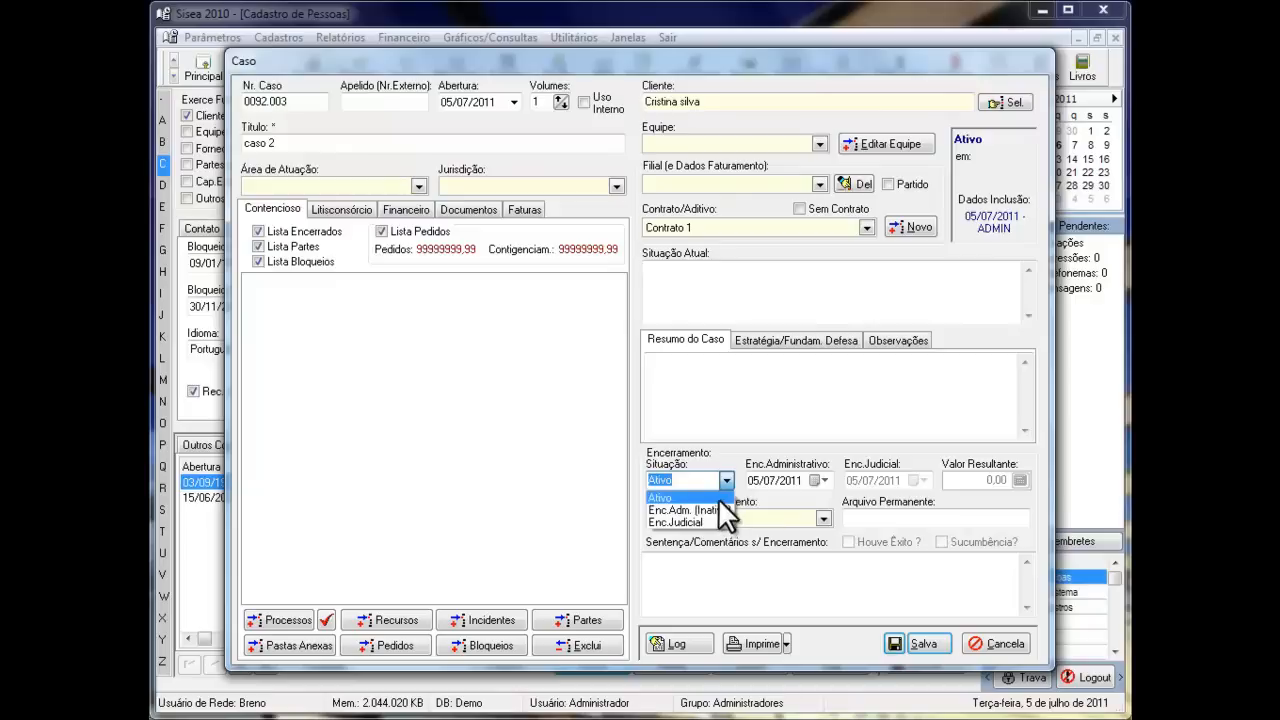
left_click(718, 498)
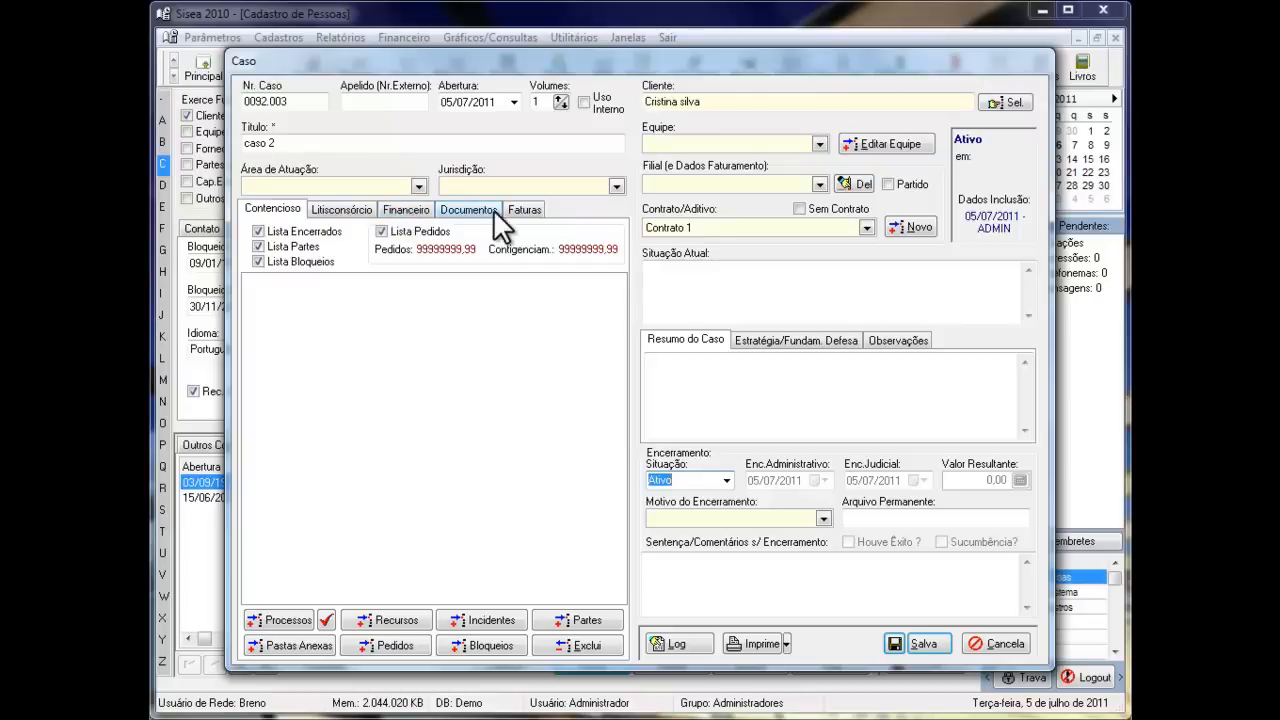
- Review the new case's Litisconsórcio, Financeiro, Documentos and Contencioso sections, and save the case
left_click(346, 208)
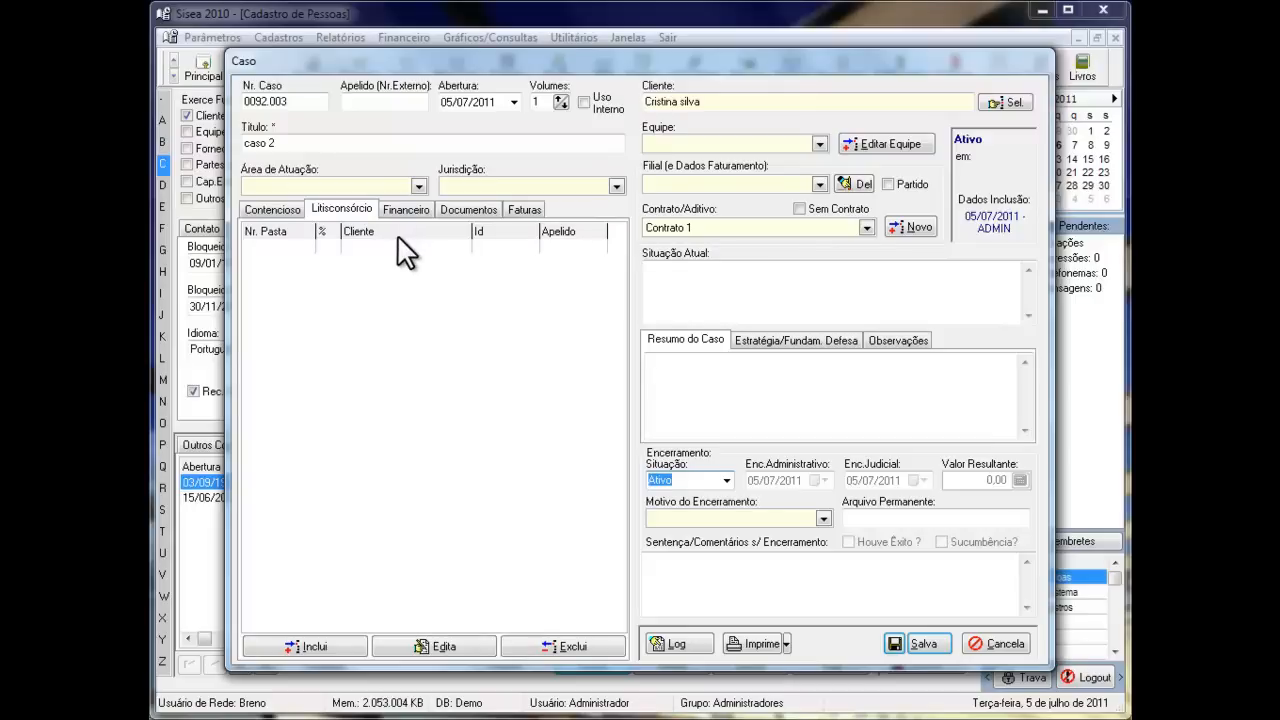
left_click(402, 209)
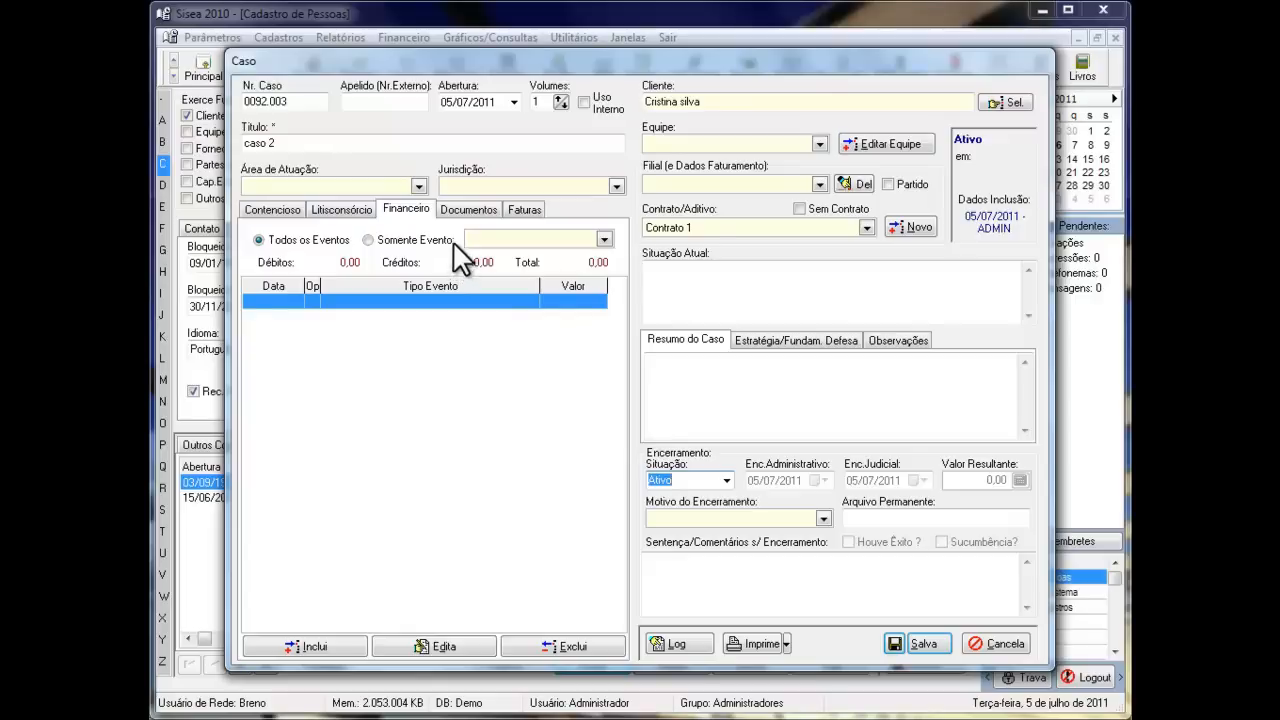
left_click(453, 209)
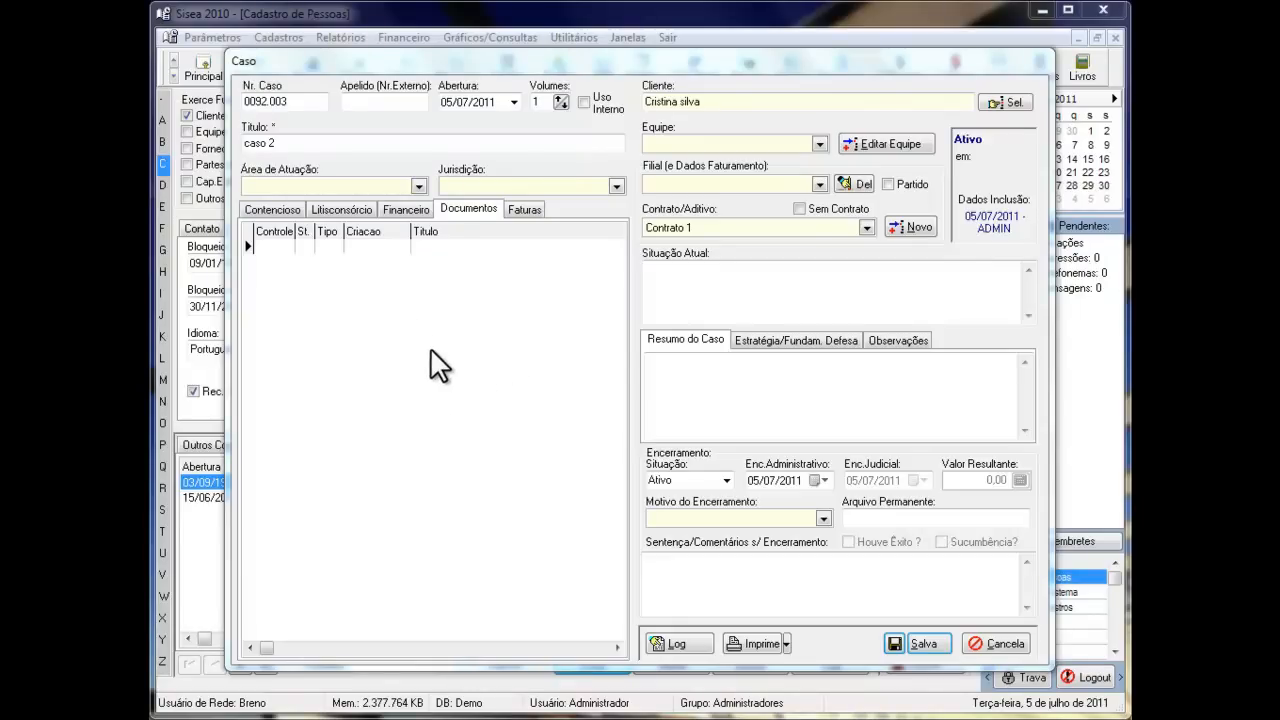
left_click(289, 213)
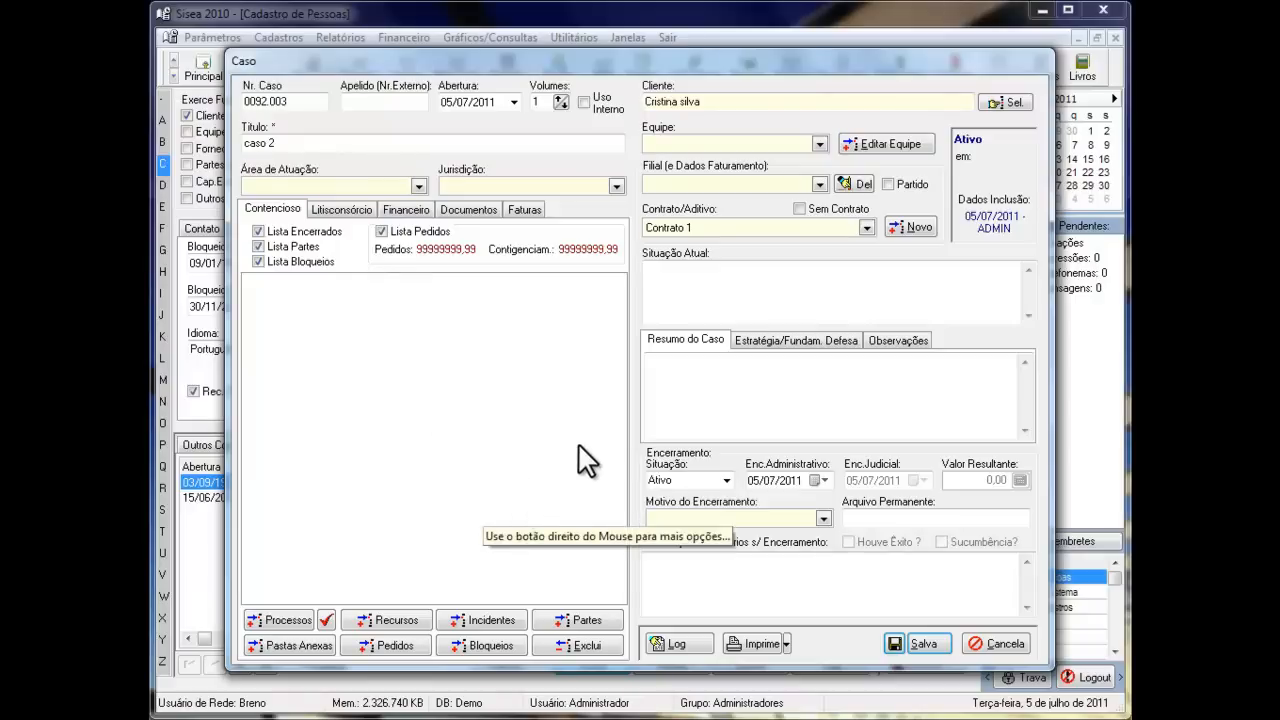
left_click(924, 643)
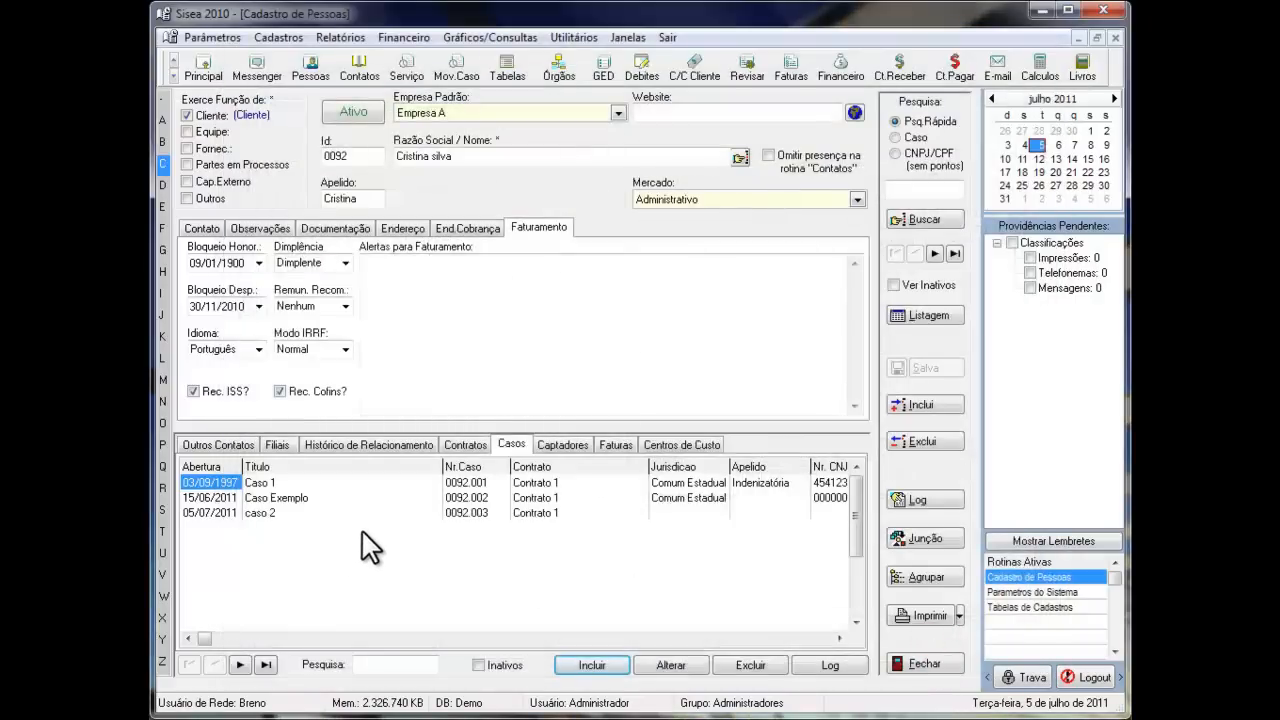
- Open Caso 1 from the client's cases and set its second process as the main one
double_click(255, 482)
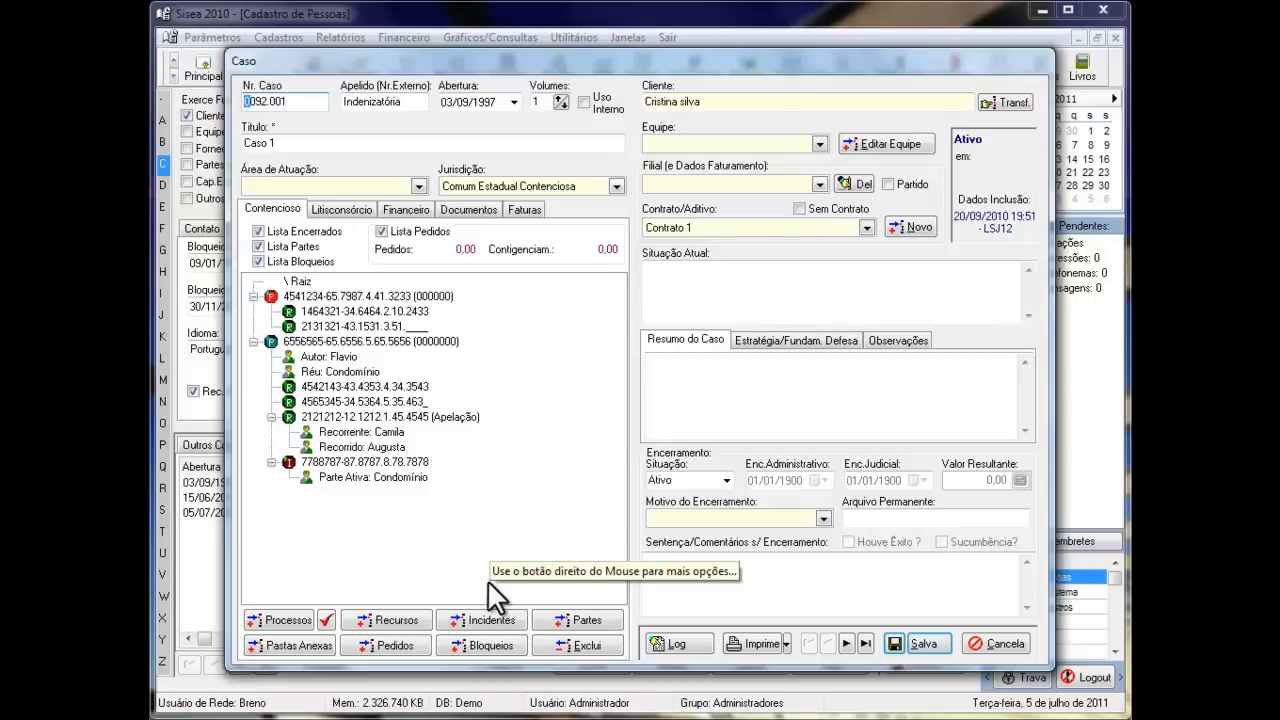
left_click(365, 297)
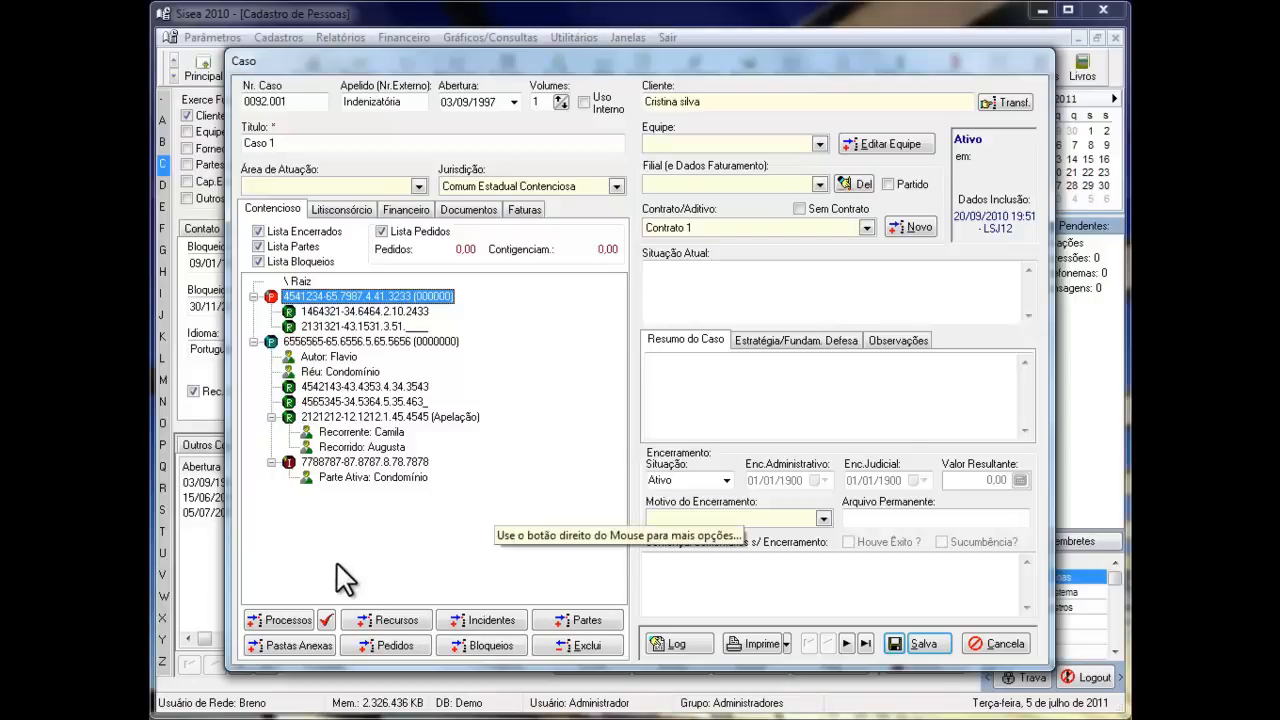
left_click(325, 341)
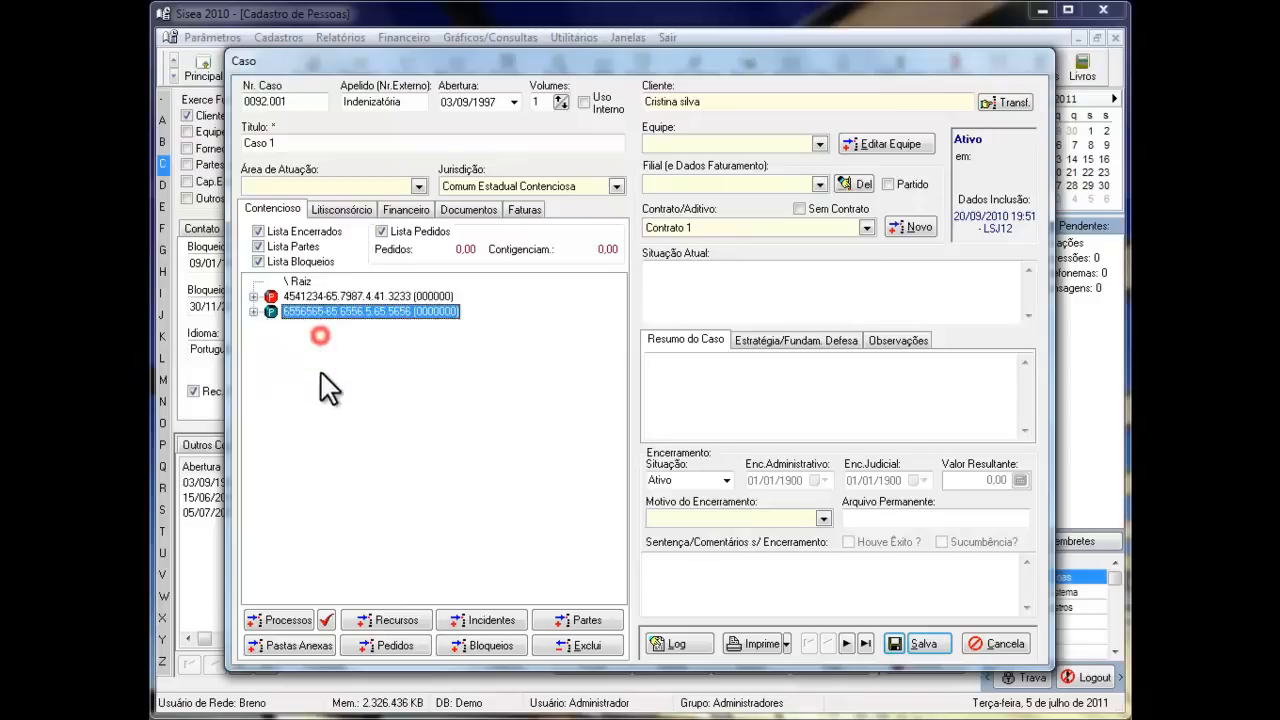
left_click(325, 621)
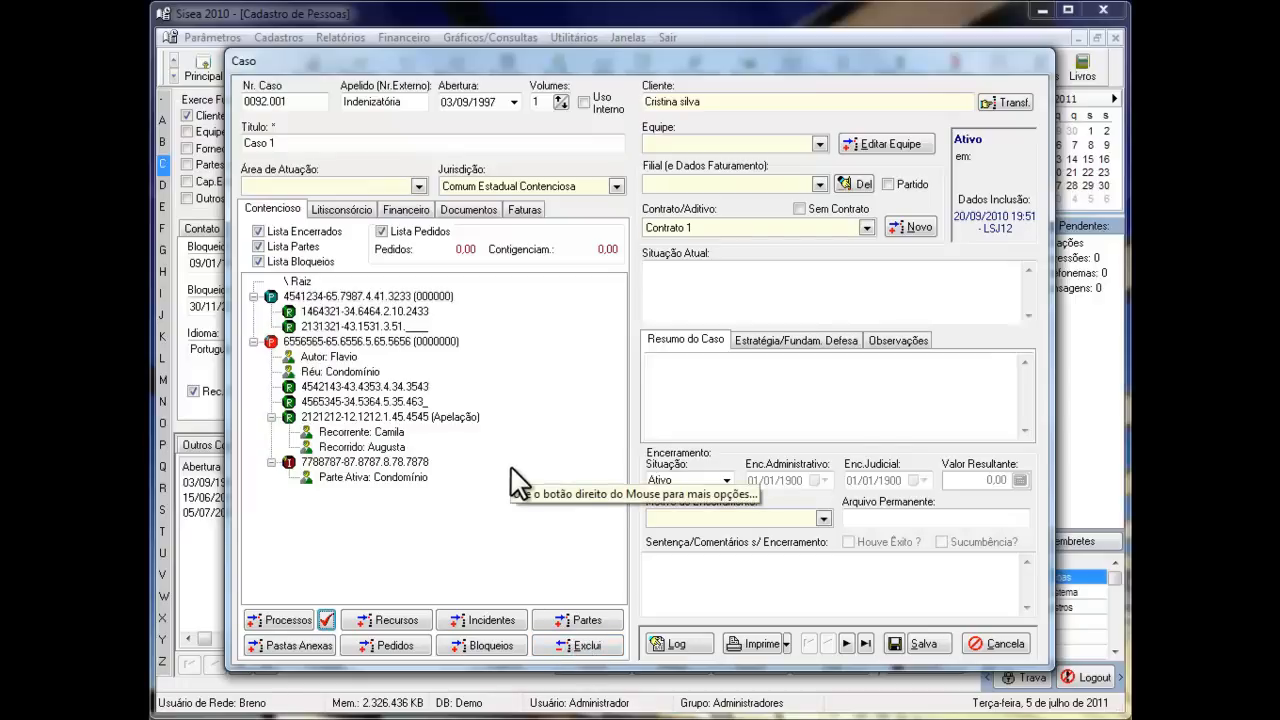
- Set the first process's Comarca to Capital and Seção to 01ª Vara Cível, and view the new court location form without saving it
left_click(341, 296)
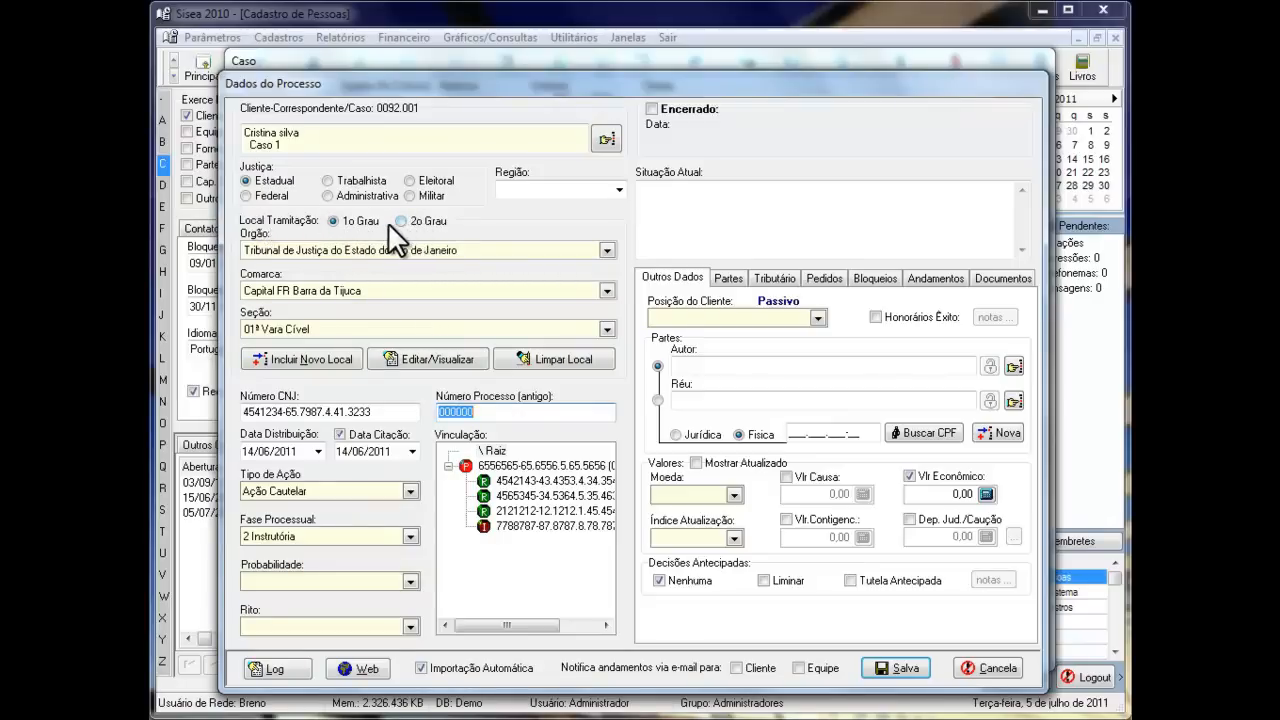
left_click(609, 249)
left_click(612, 248)
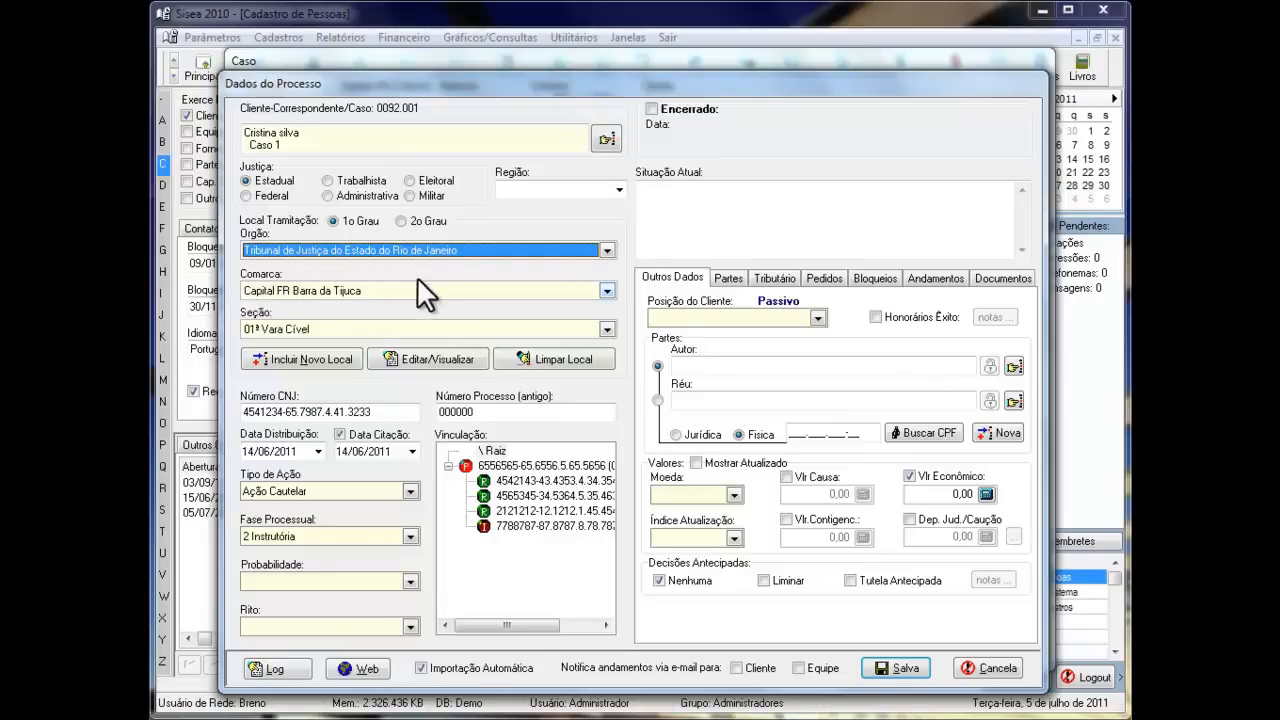
left_click(606, 290)
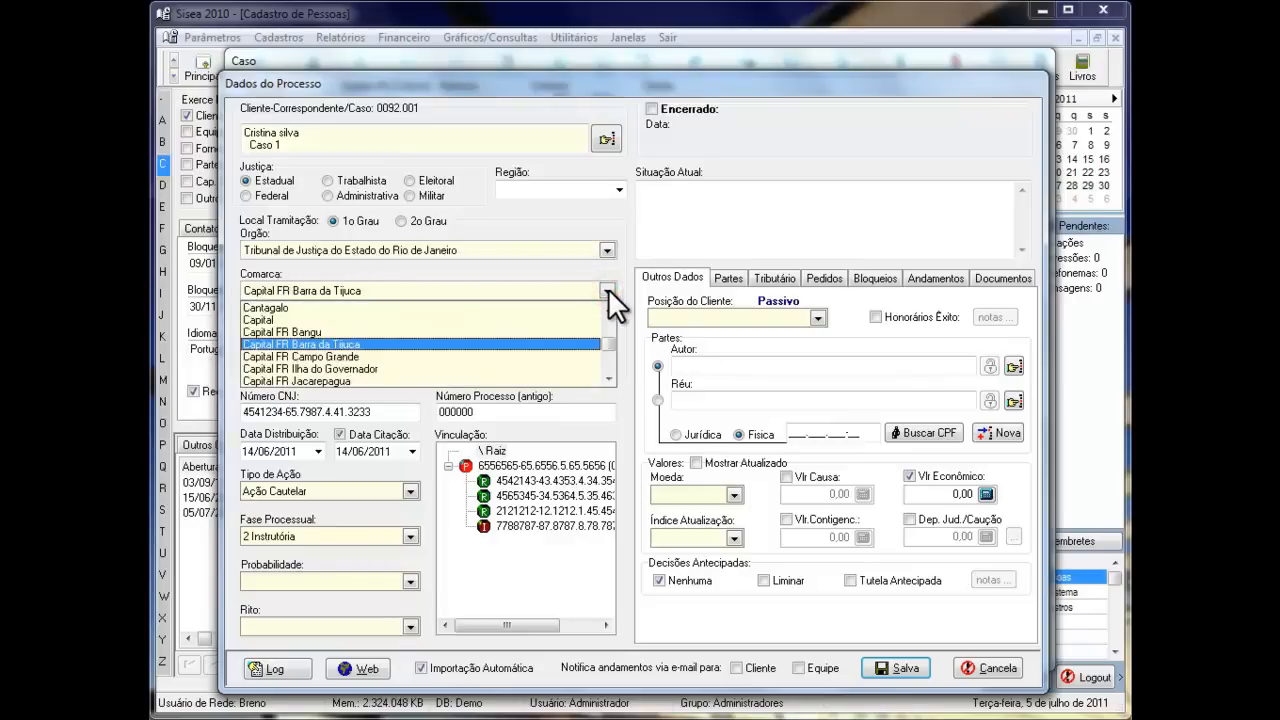
left_click(262, 319)
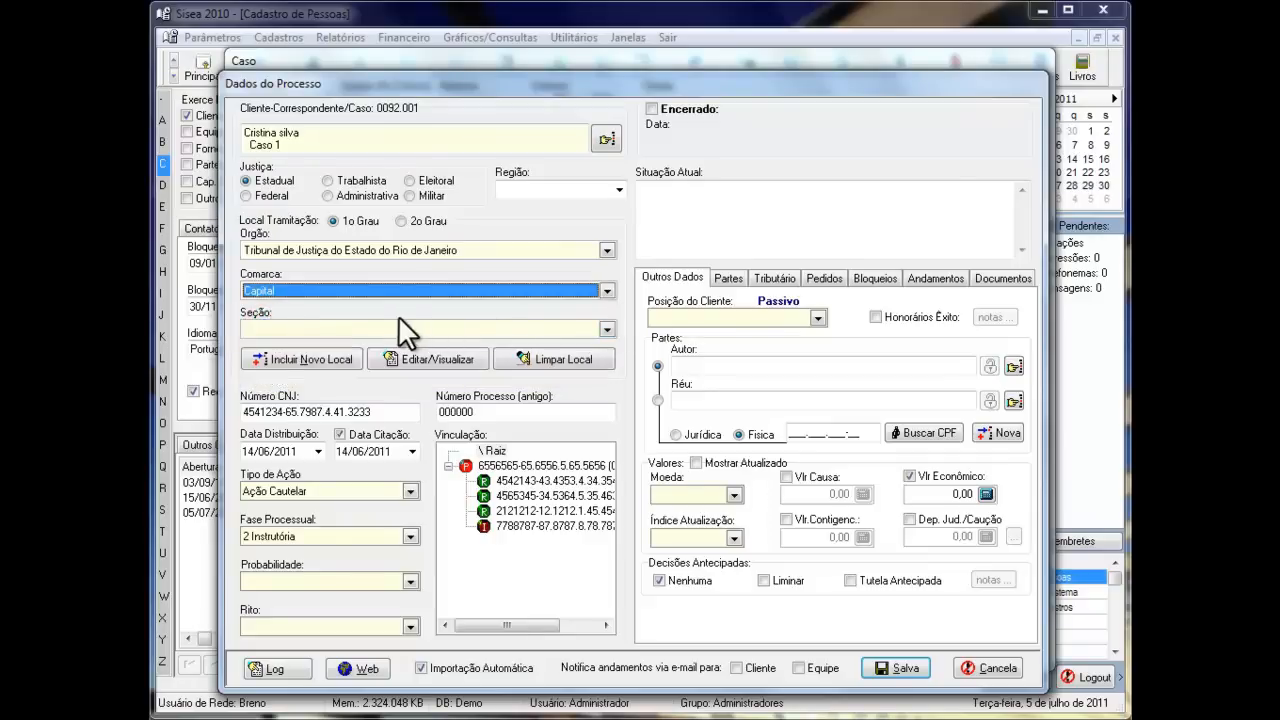
left_click(607, 329)
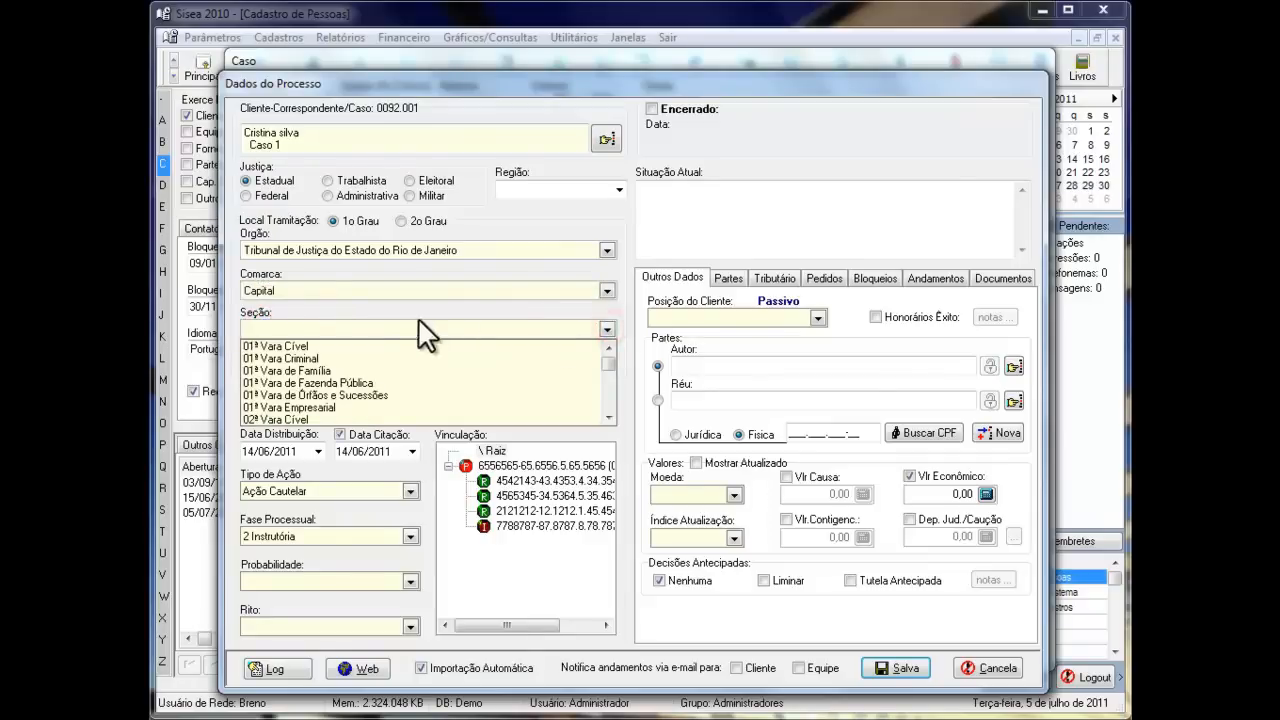
left_click(305, 346)
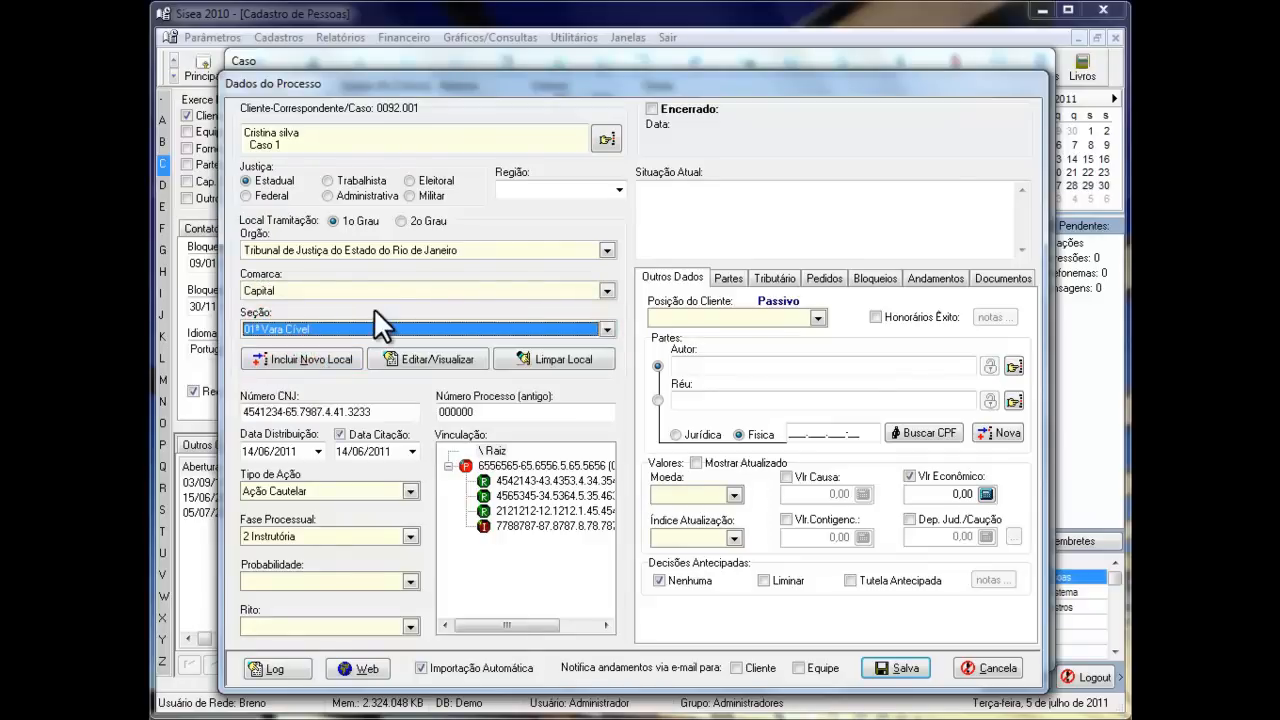
left_click(319, 357)
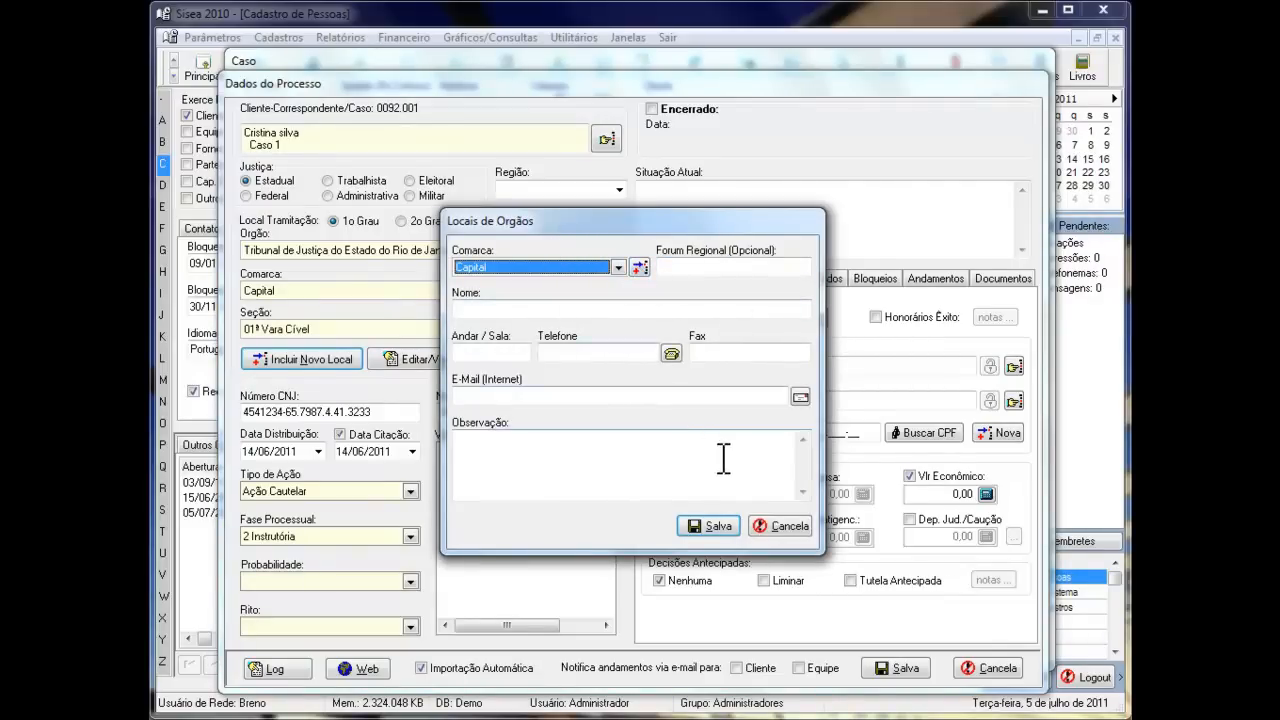
left_click(788, 528)
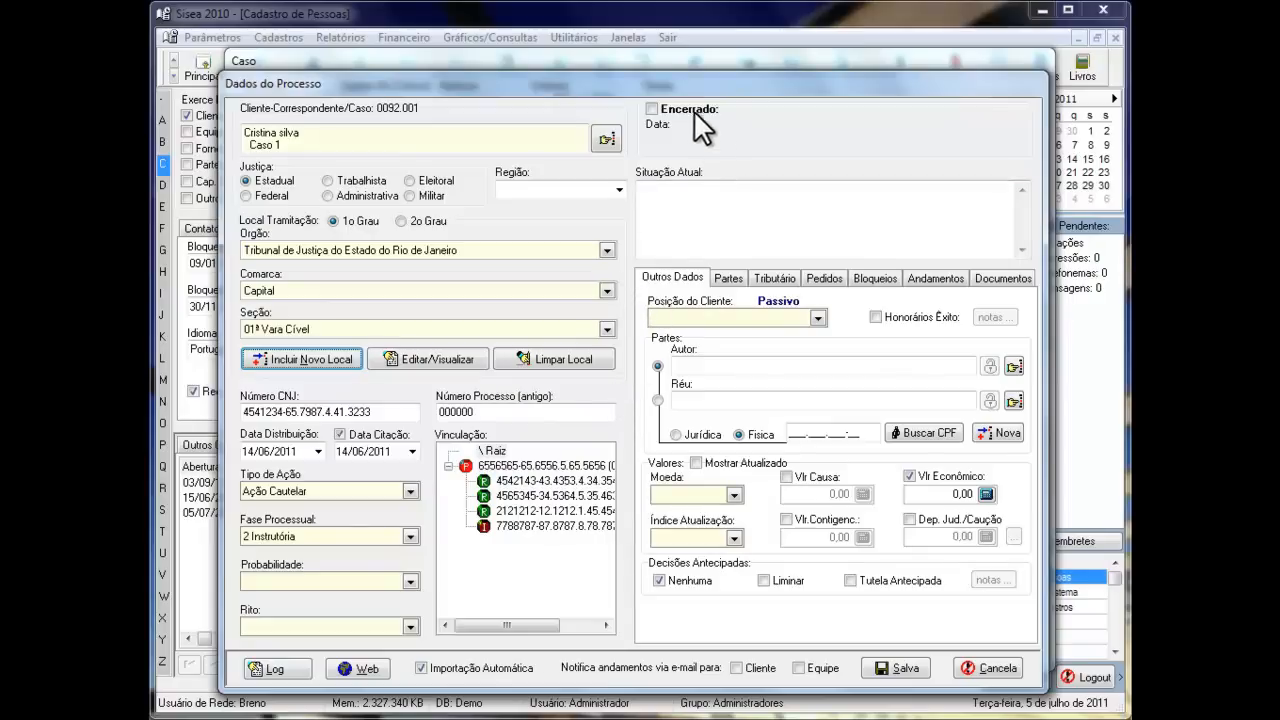
- Try marking the process as Encerrado with Acordo as the closing reason, and clear the closing mark again
left_click(653, 109)
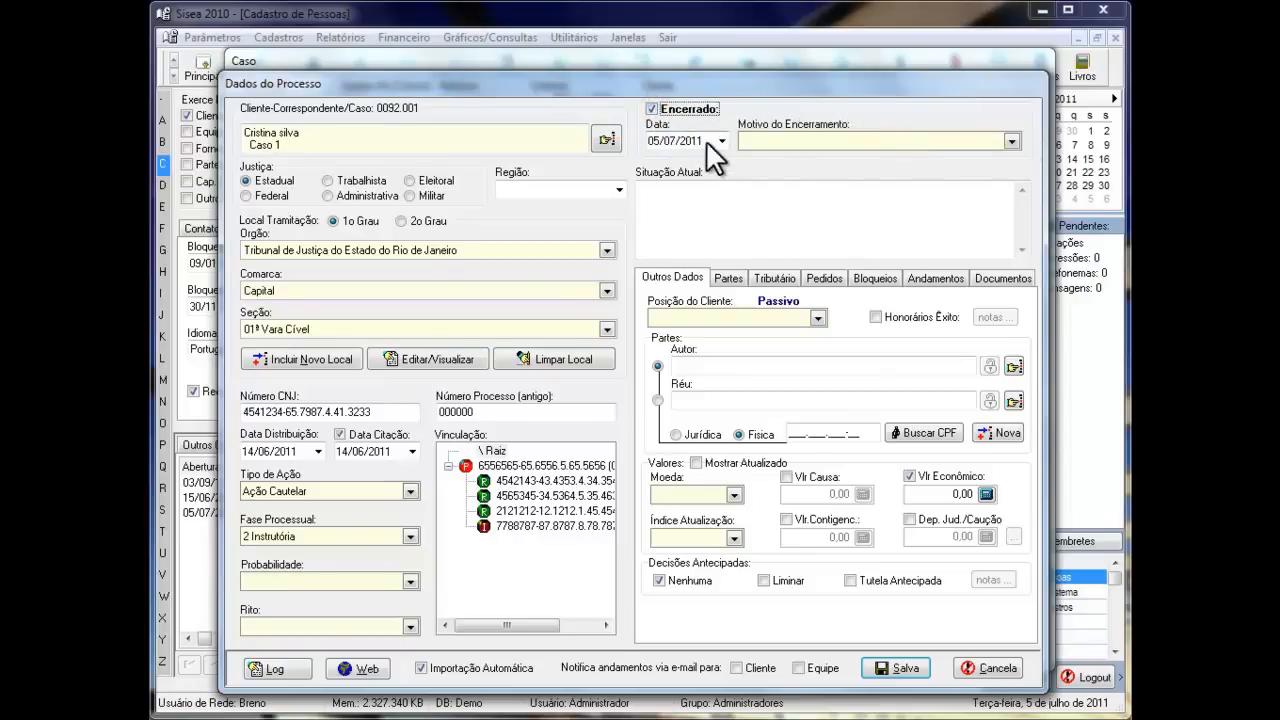
left_click(911, 141)
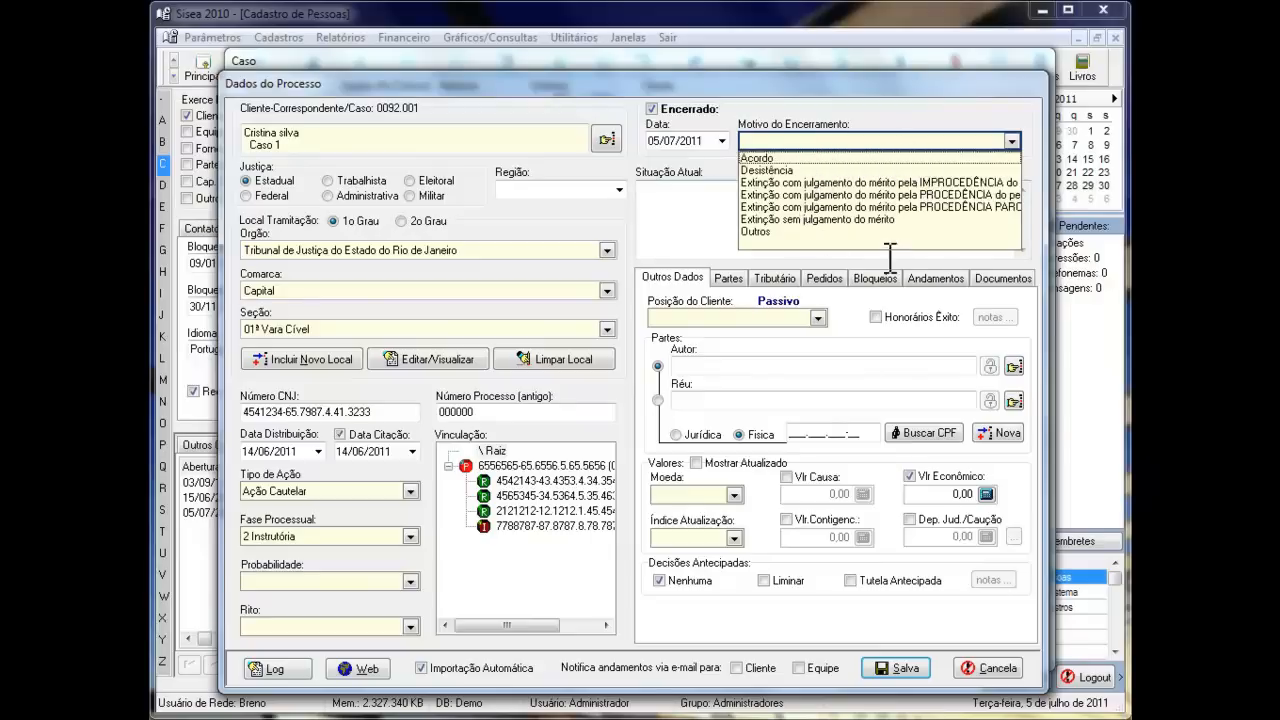
left_click(776, 156)
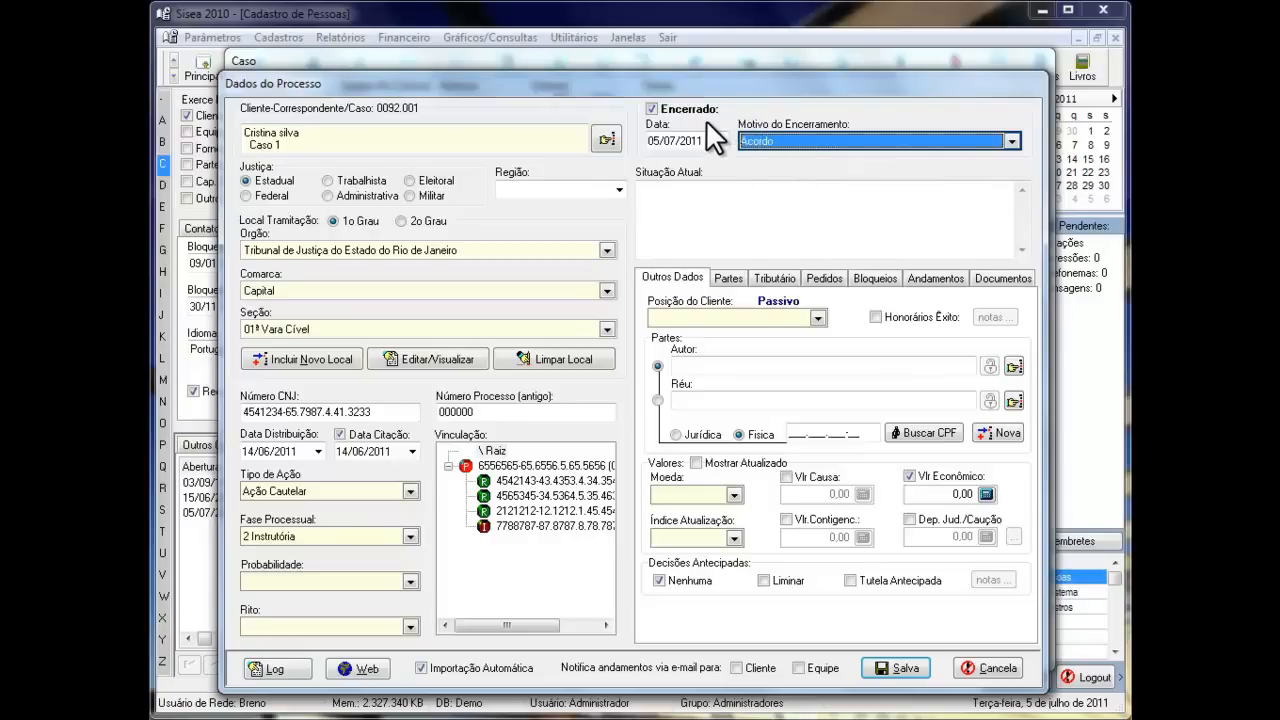
left_click(654, 107)
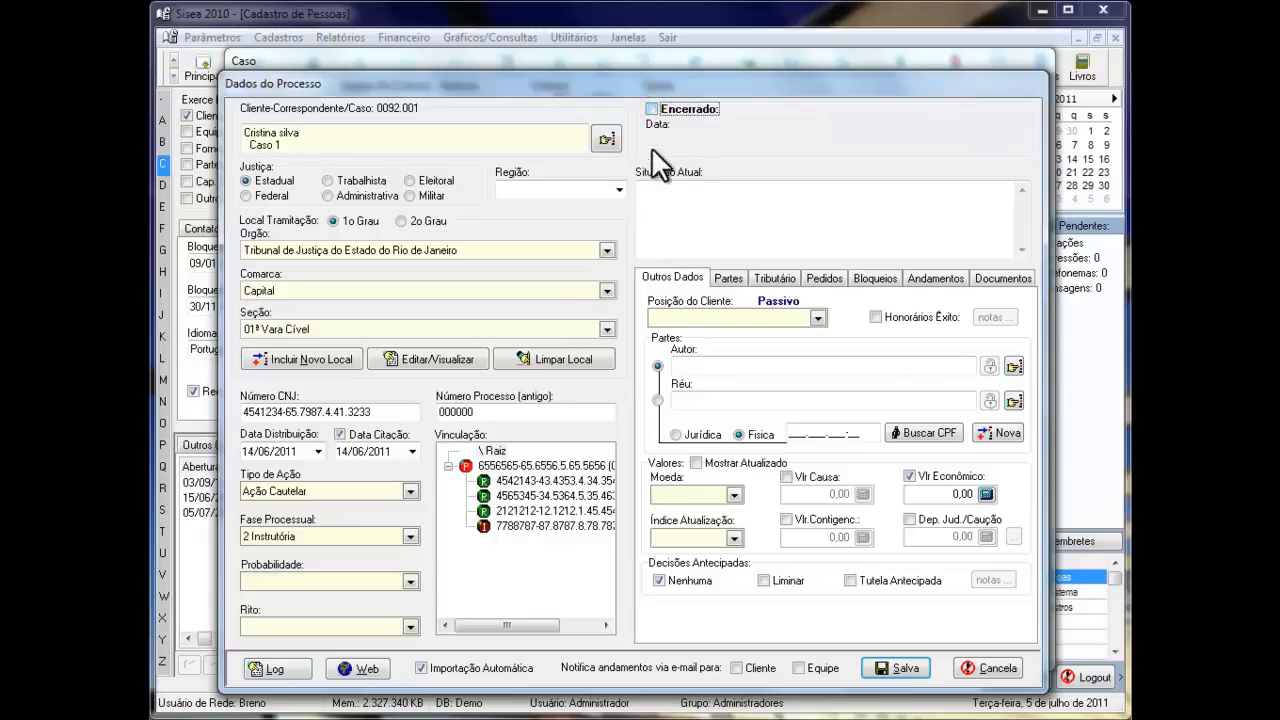
- Review the process's Partes, Pedidos, Andamentos and Documentos sections
left_click(729, 277)
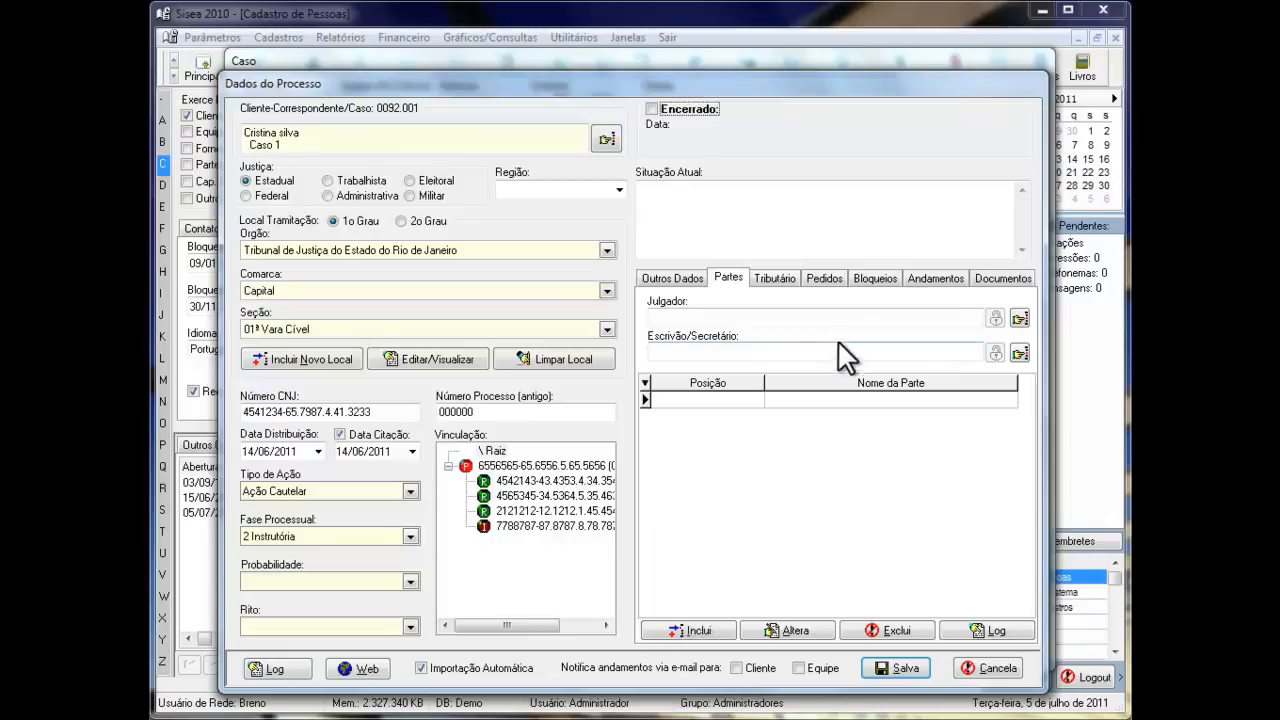
left_click(822, 279)
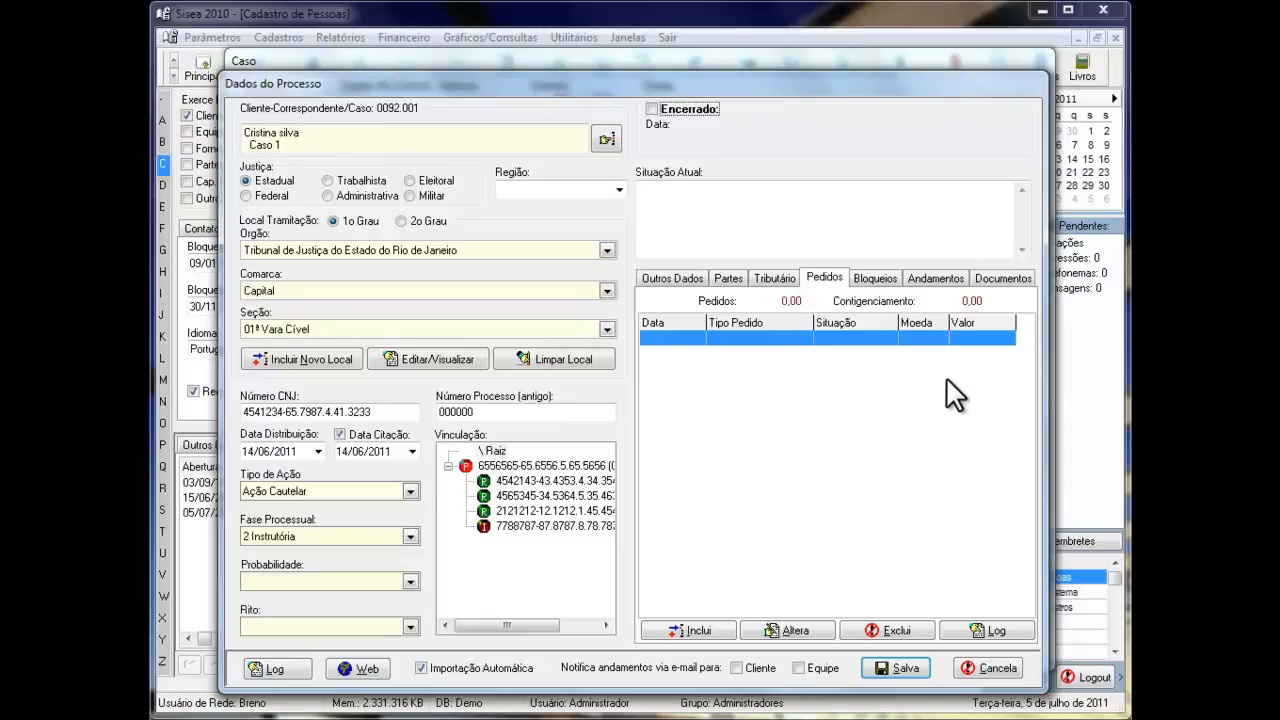
left_click(931, 276)
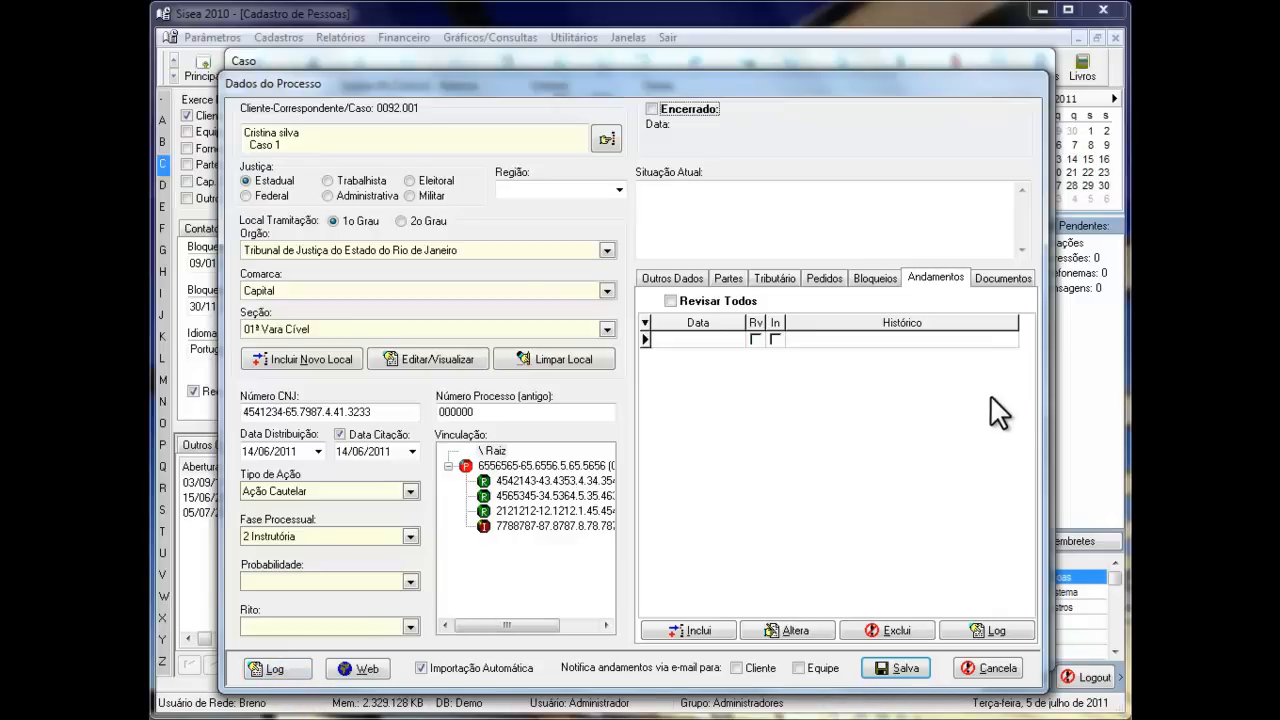
left_click(1003, 280)
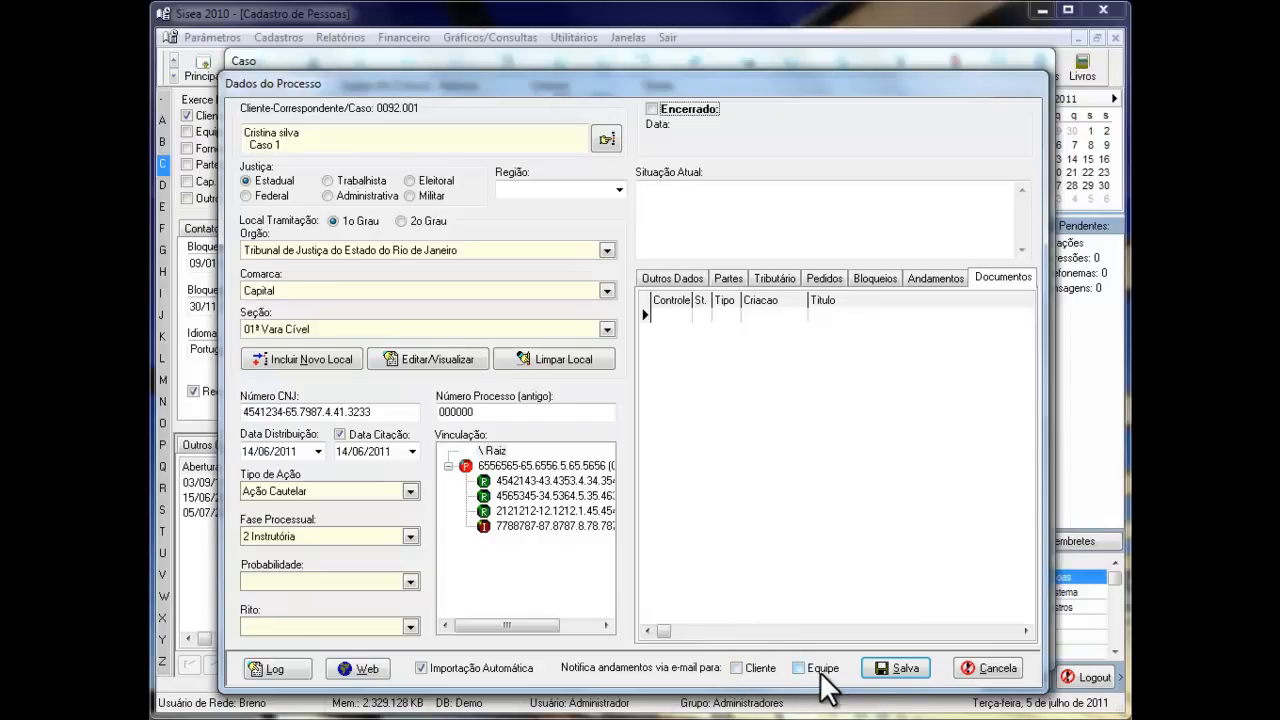
- Try the e-mail notification options for Cliente and Equipe, clear both, and leave the process without saving
left_click(737, 668)
left_click(800, 668)
left_click(737, 668)
left_click(797, 668)
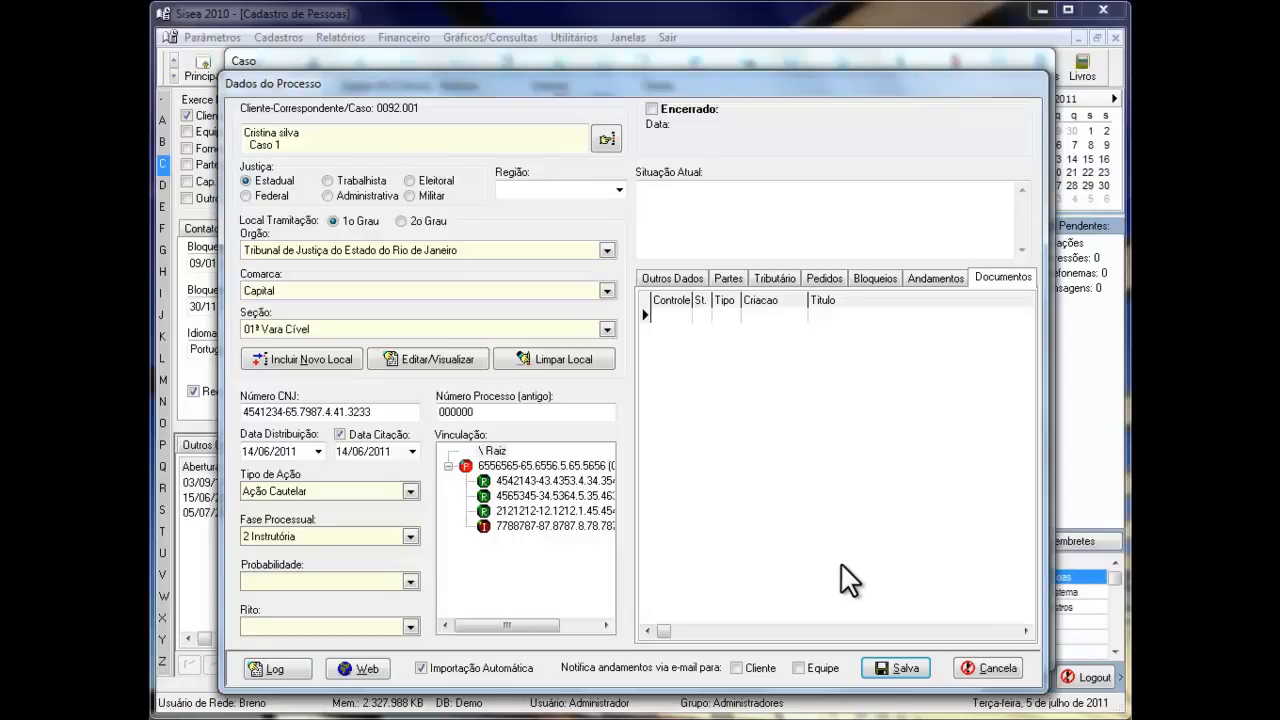
left_click(988, 667)
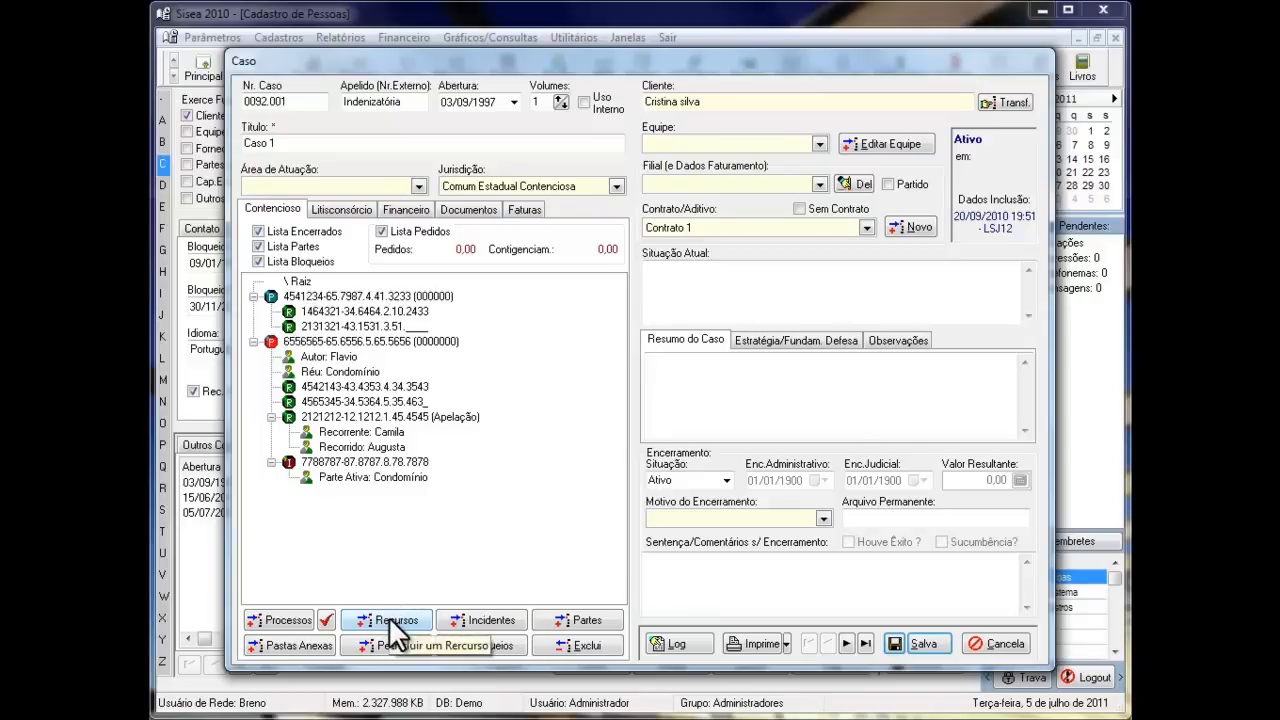
- Add an appeal (recurso) to the case's first process with Número CNJ 0560565-66.4646.7.09.606 and save it
left_click(349, 296)
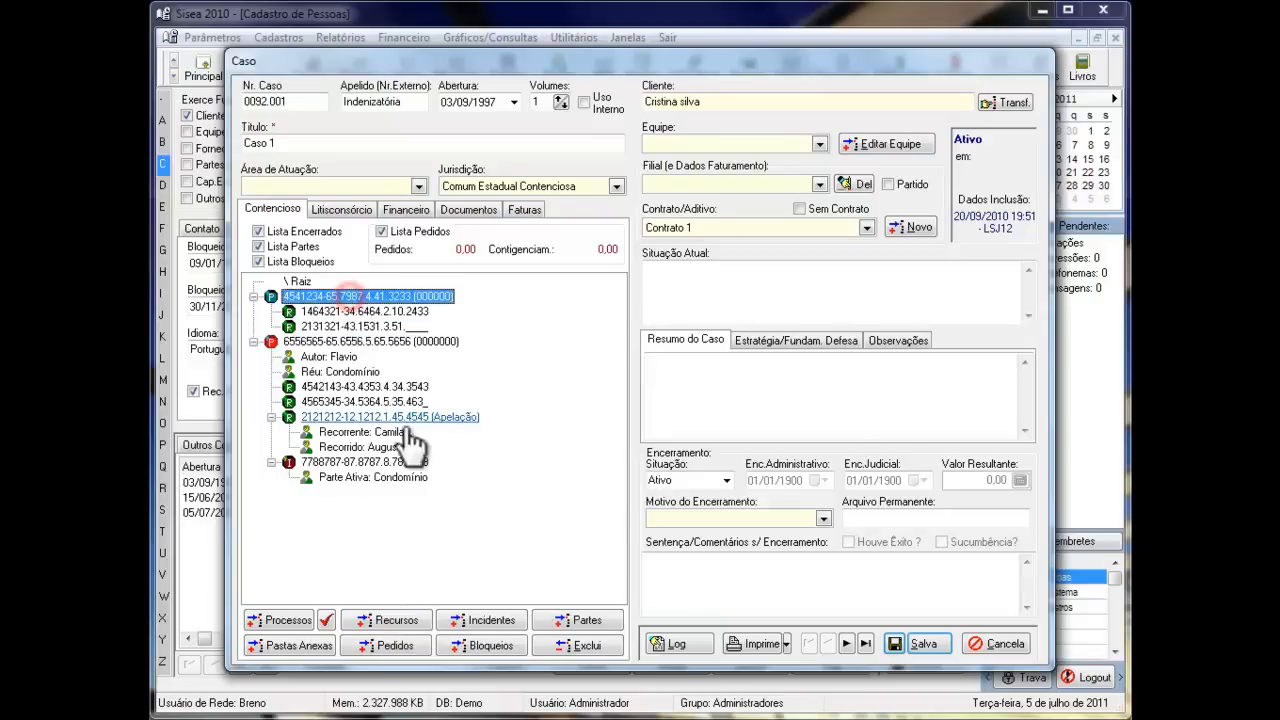
left_click(392, 618)
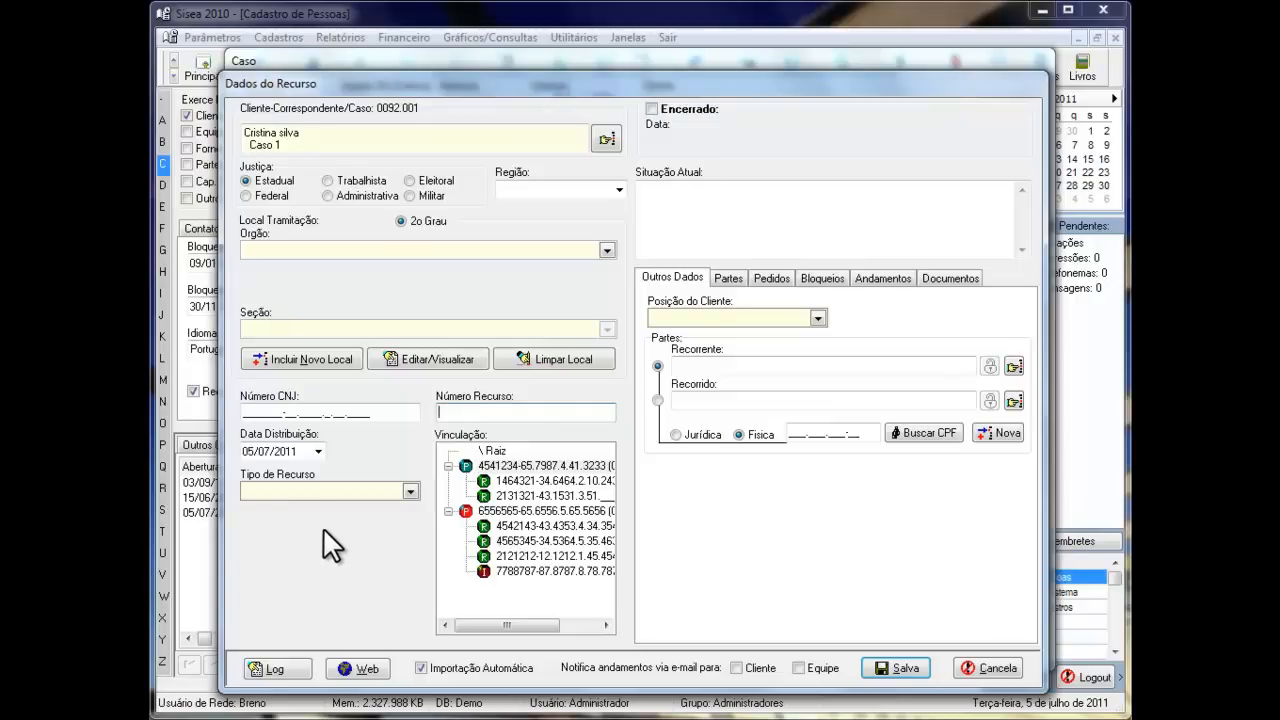
left_click(245, 413)
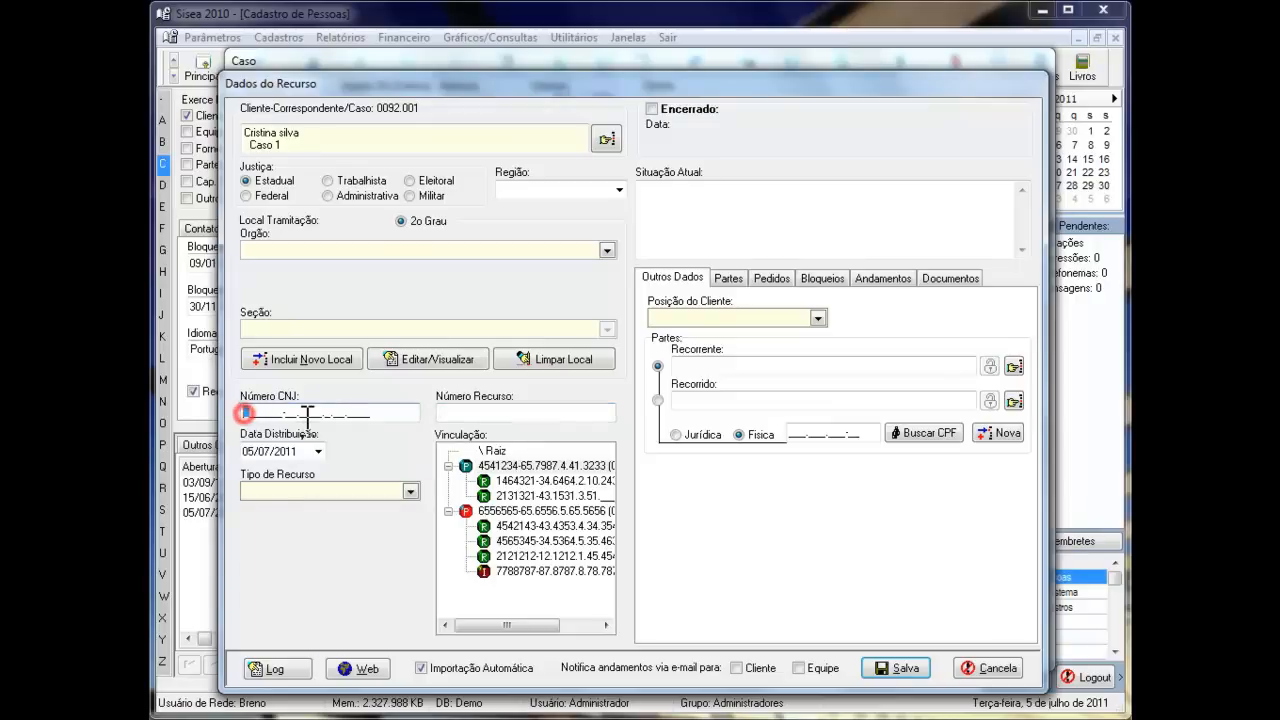
type("0560565-66.")
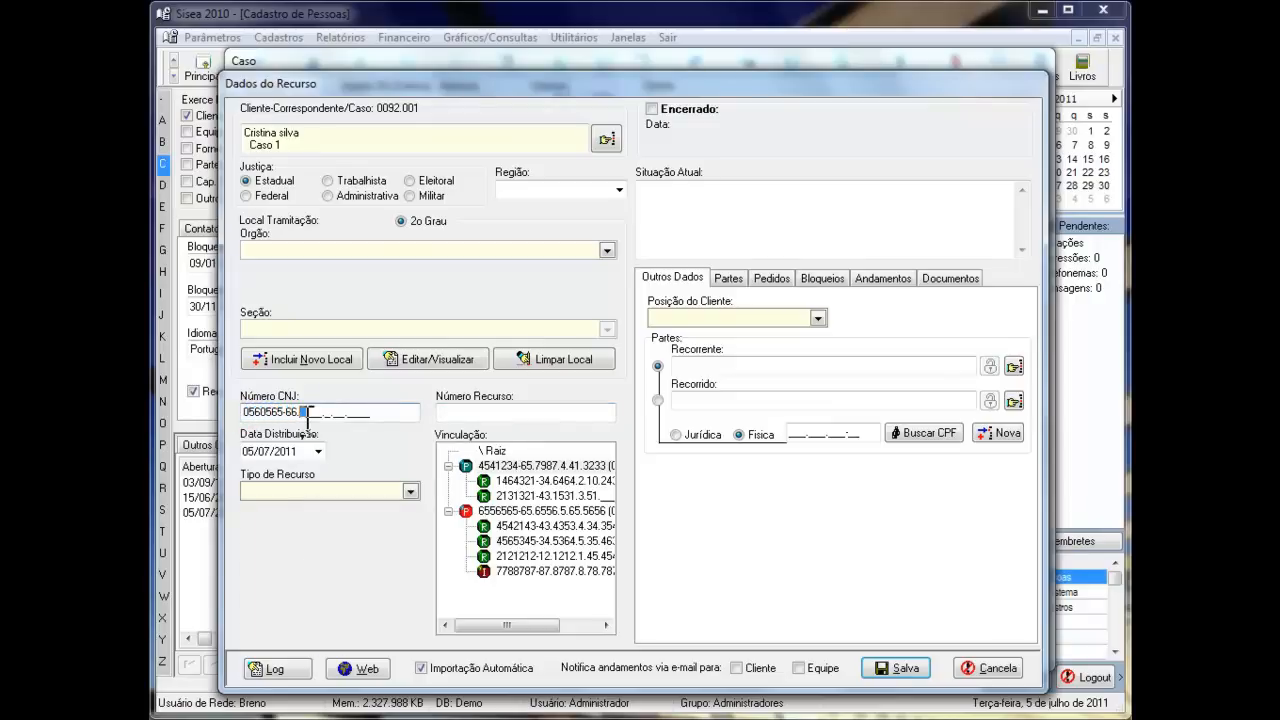
type("4446.7.09.606_")
left_click(896, 662)
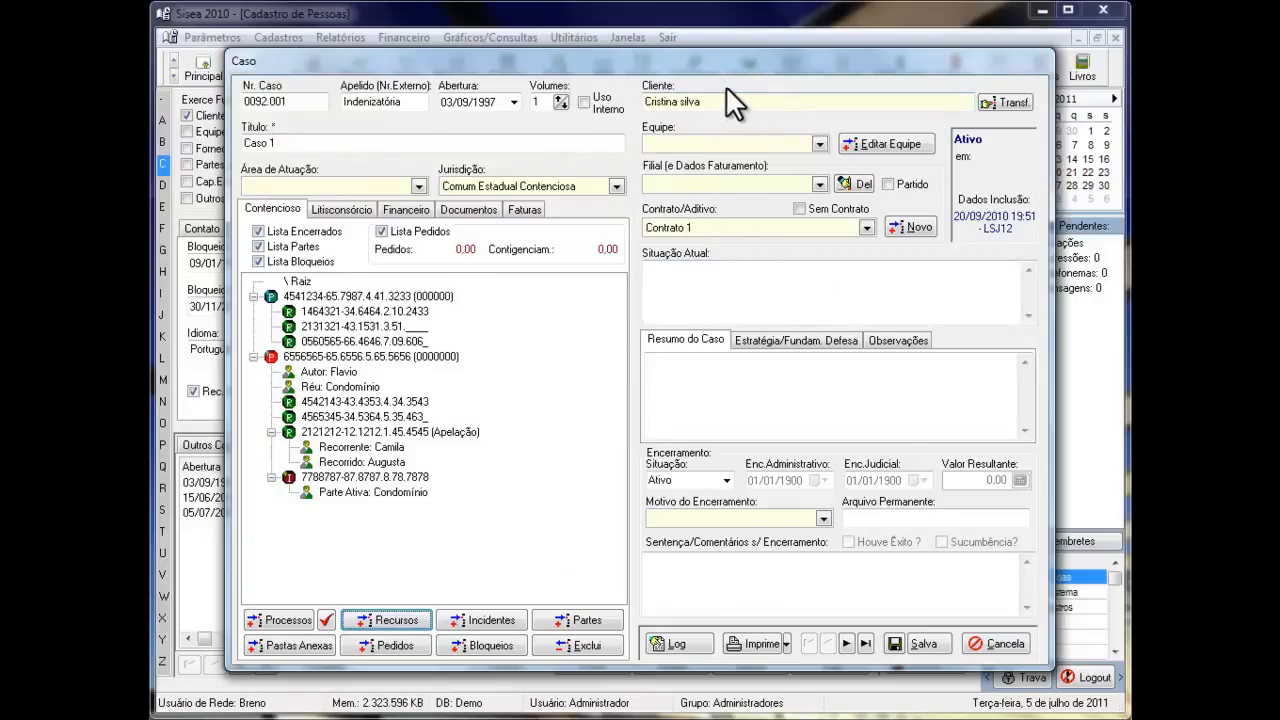
- View the client selection for transferring the case, cancel it, and close the case without saving
left_click(1004, 102)
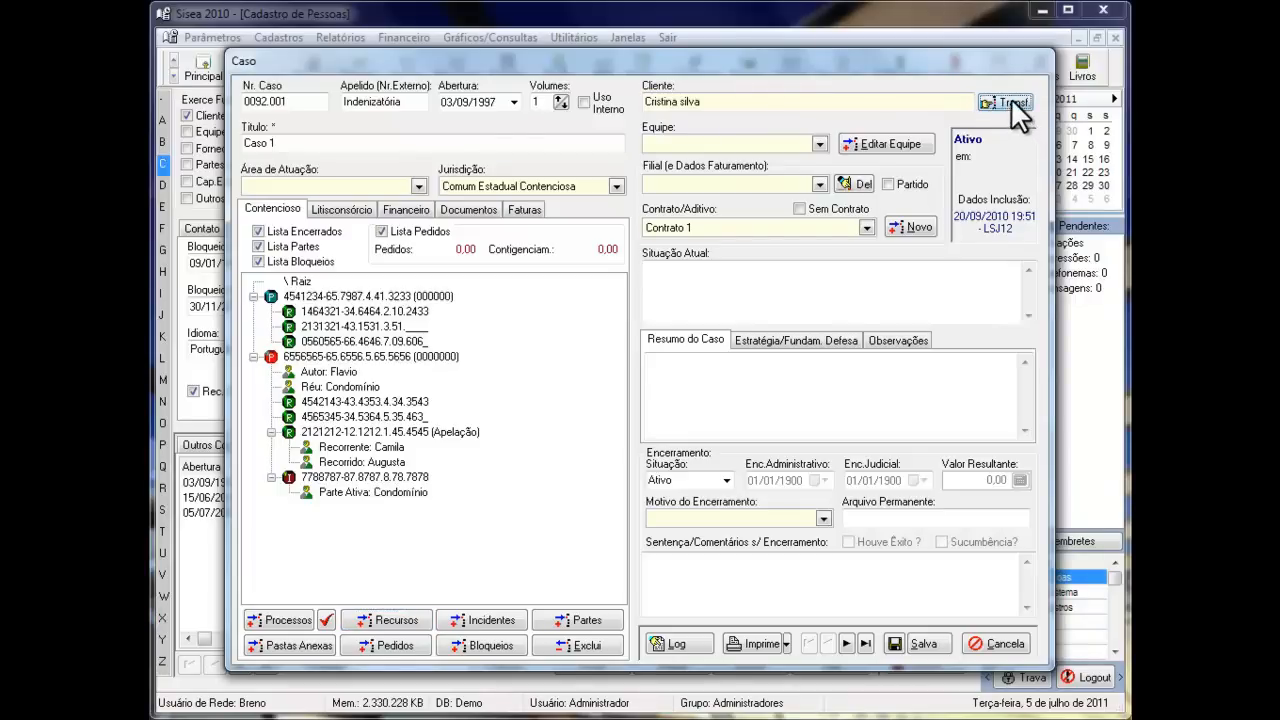
left_click(1008, 102)
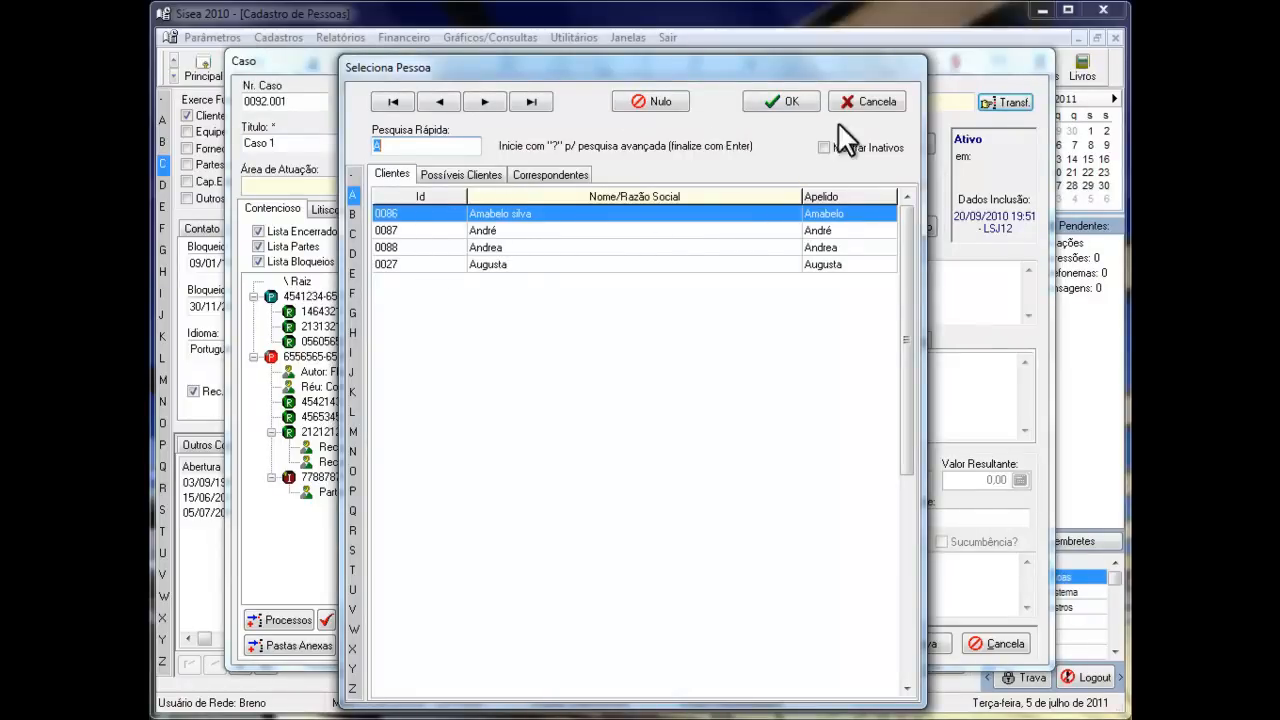
left_click(855, 100)
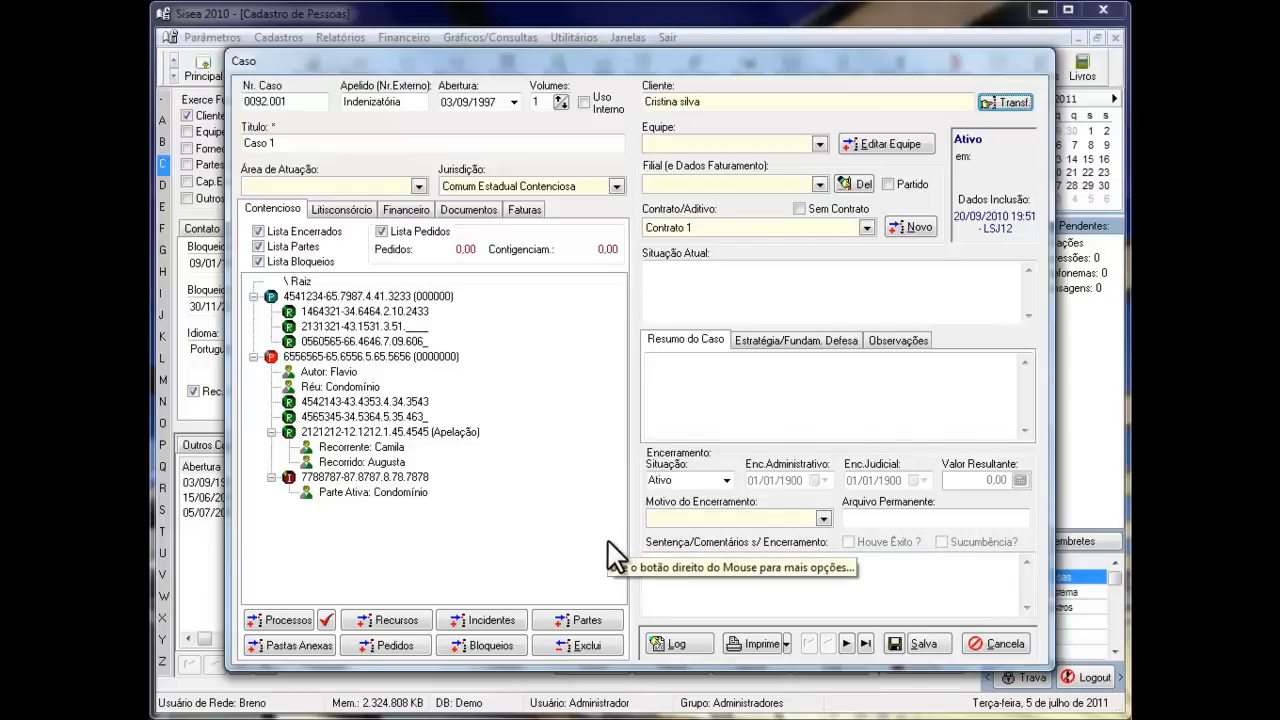
left_click(995, 643)
- Review the client's Captadores, compare them with the lawyers' Captados in the people listing, and view the client's Centros de Custo
left_click(566, 445)
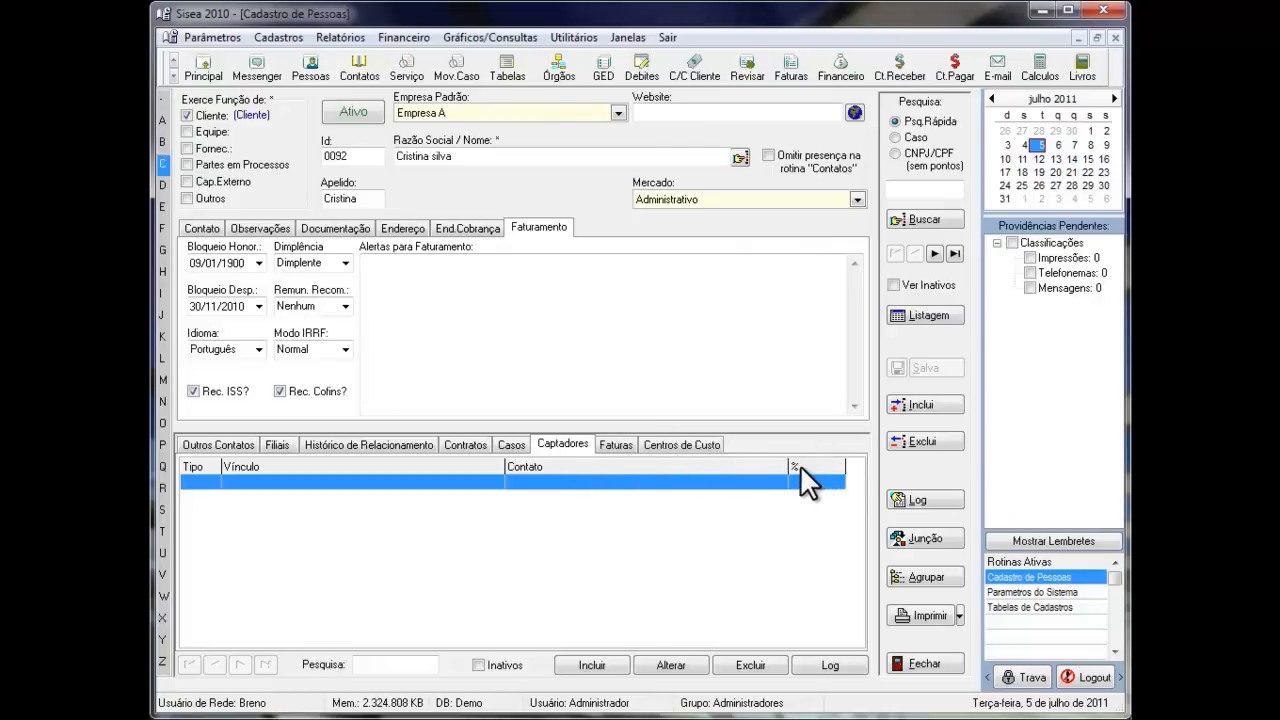
left_click(930, 315)
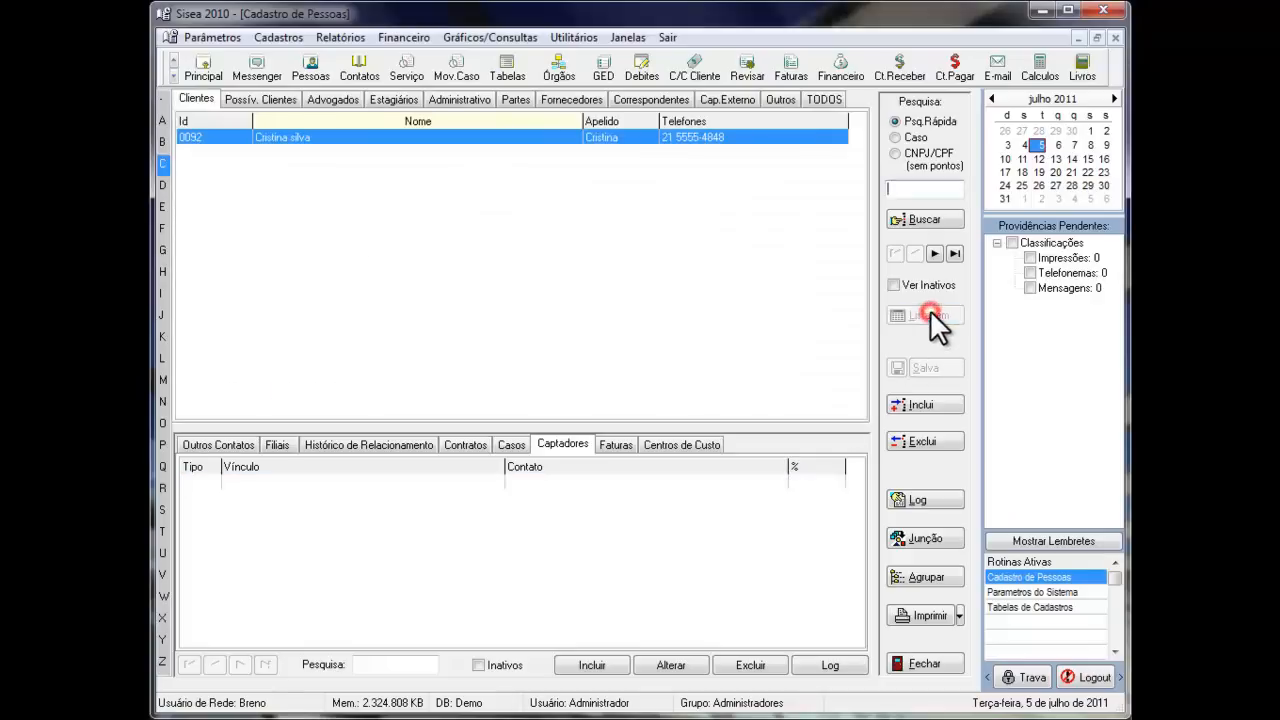
left_click(319, 98)
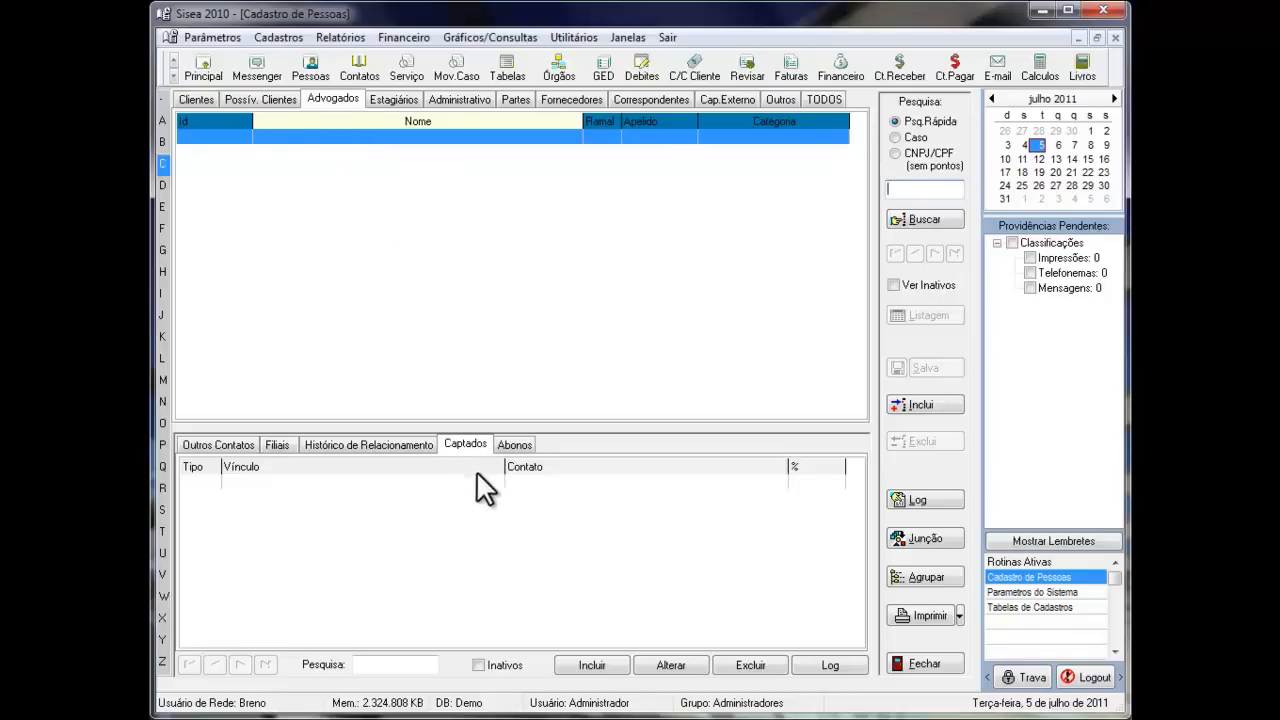
left_click(189, 97)
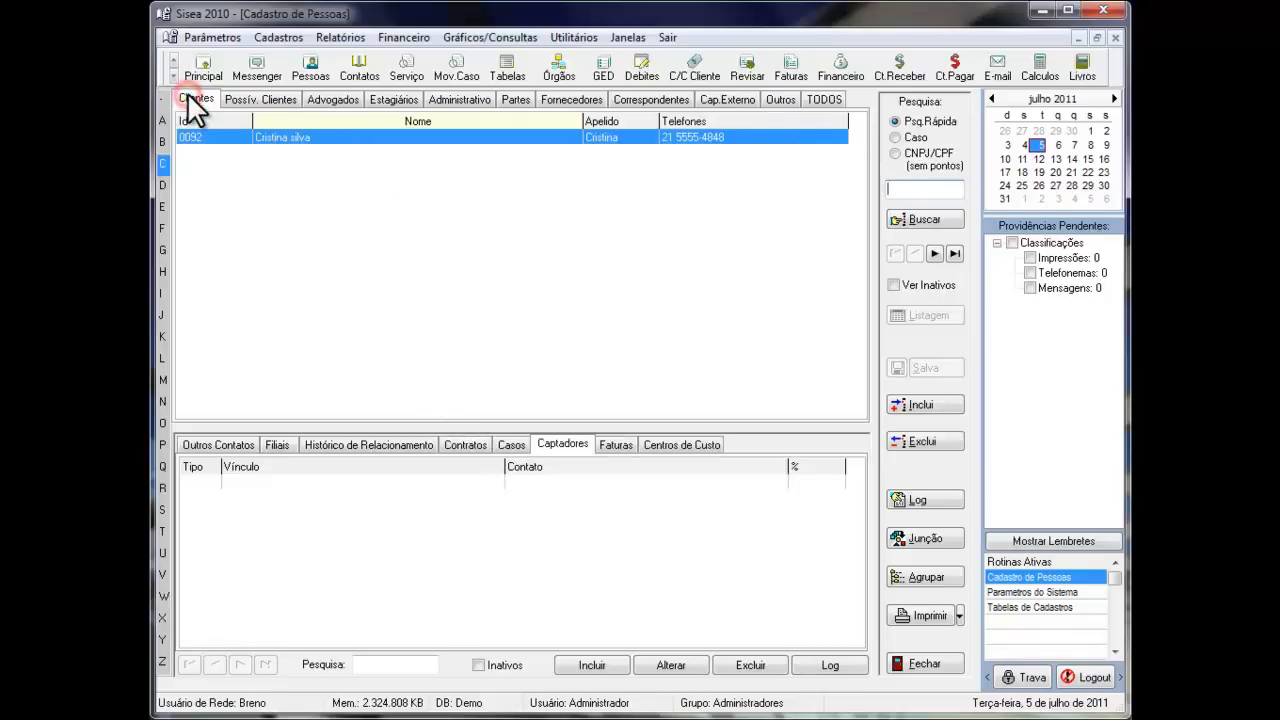
left_click(669, 437)
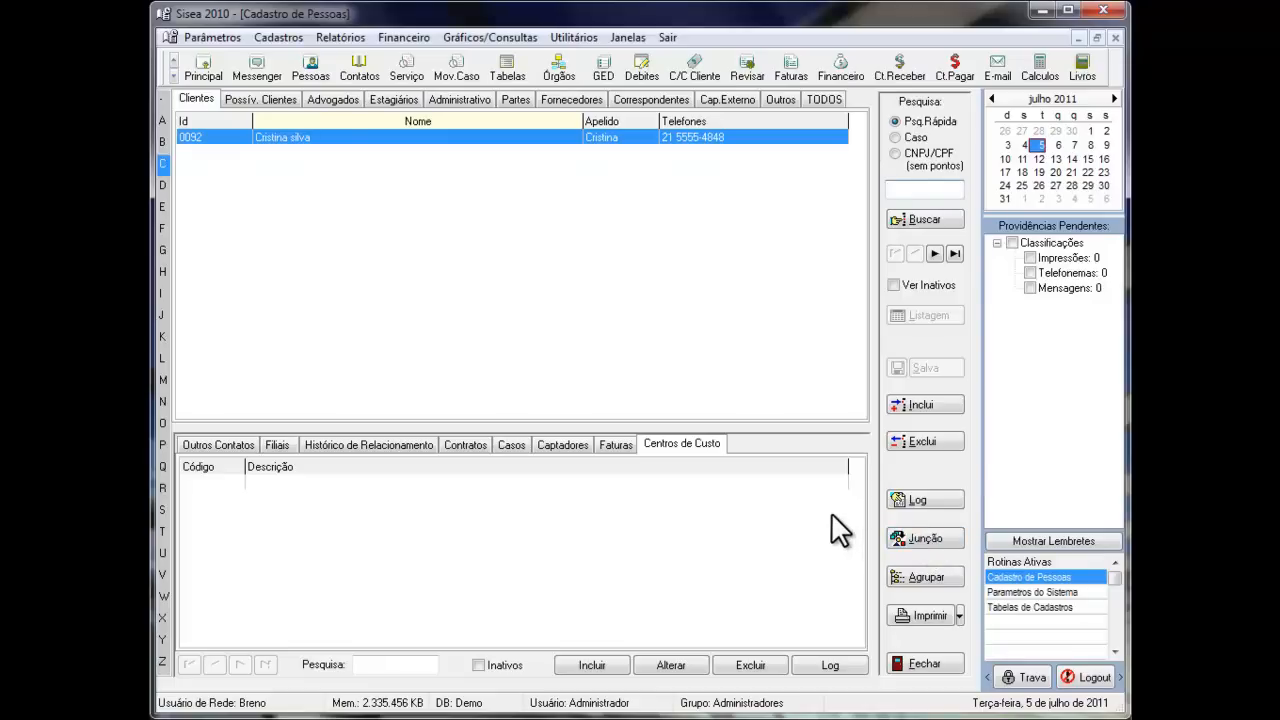
- Print the Listagem Superior of clients, and review the print options again without choosing another listing
left_click(960, 615)
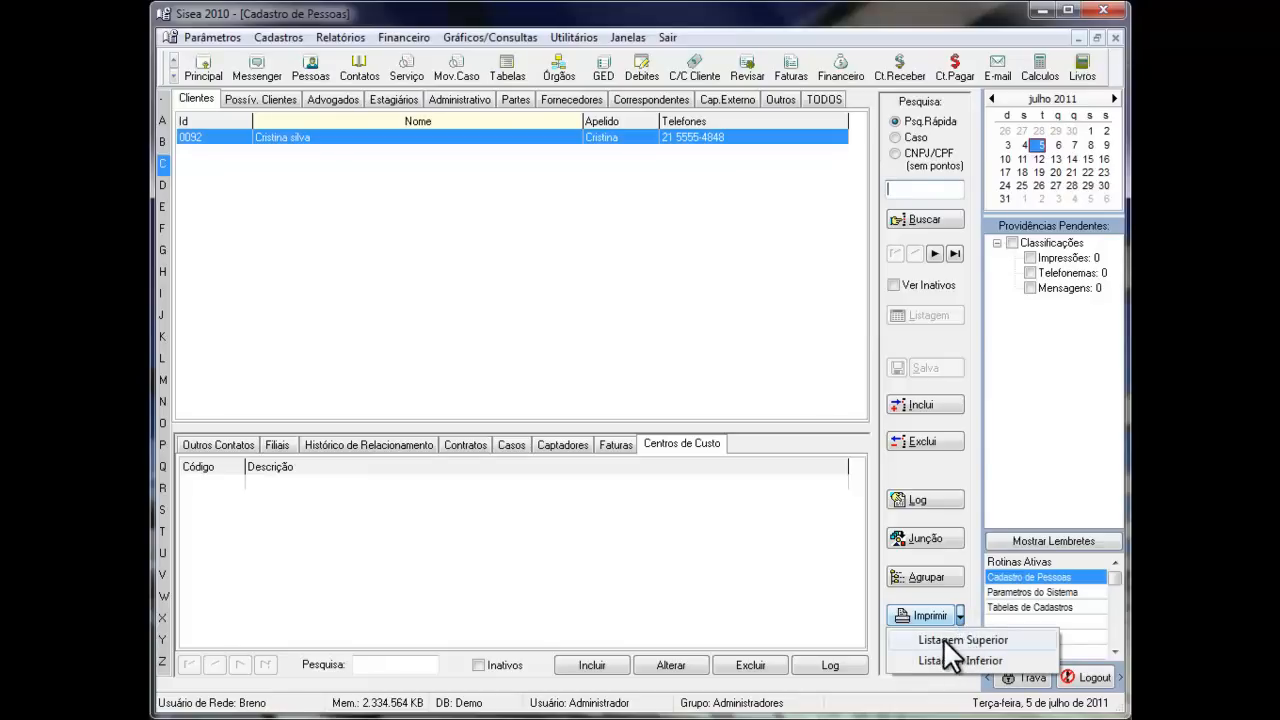
left_click(943, 638)
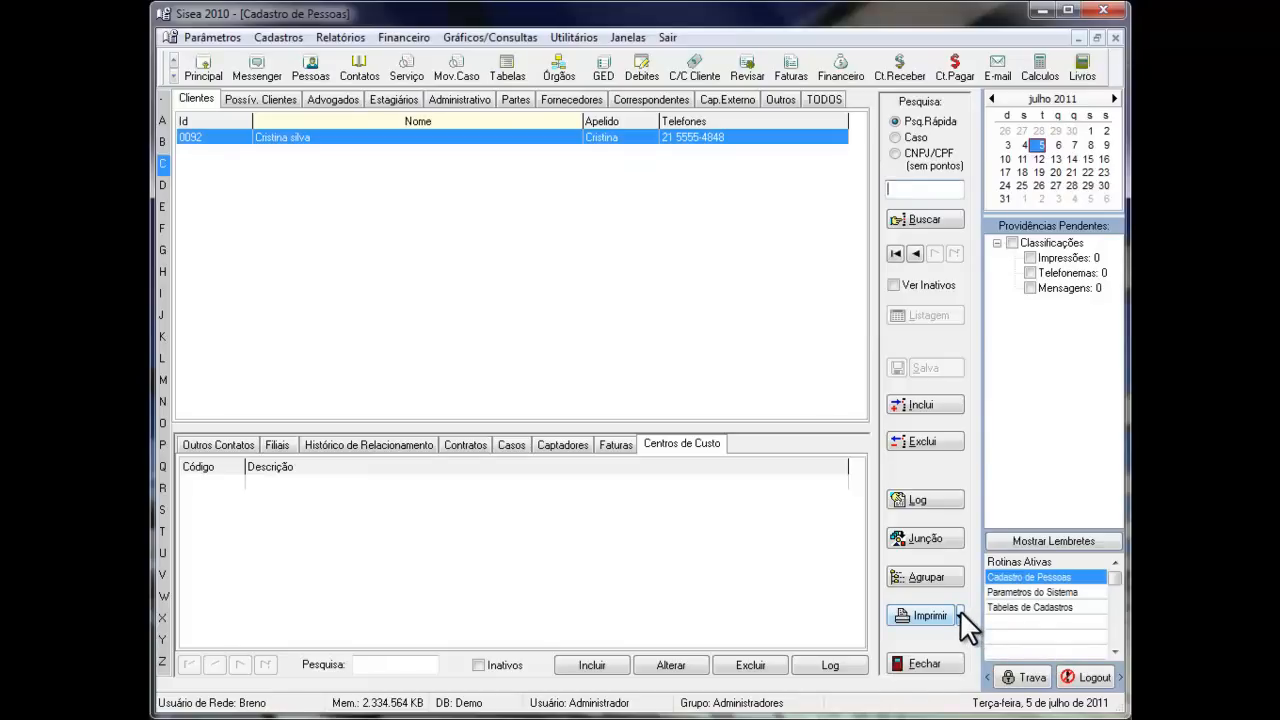
left_click(960, 613)
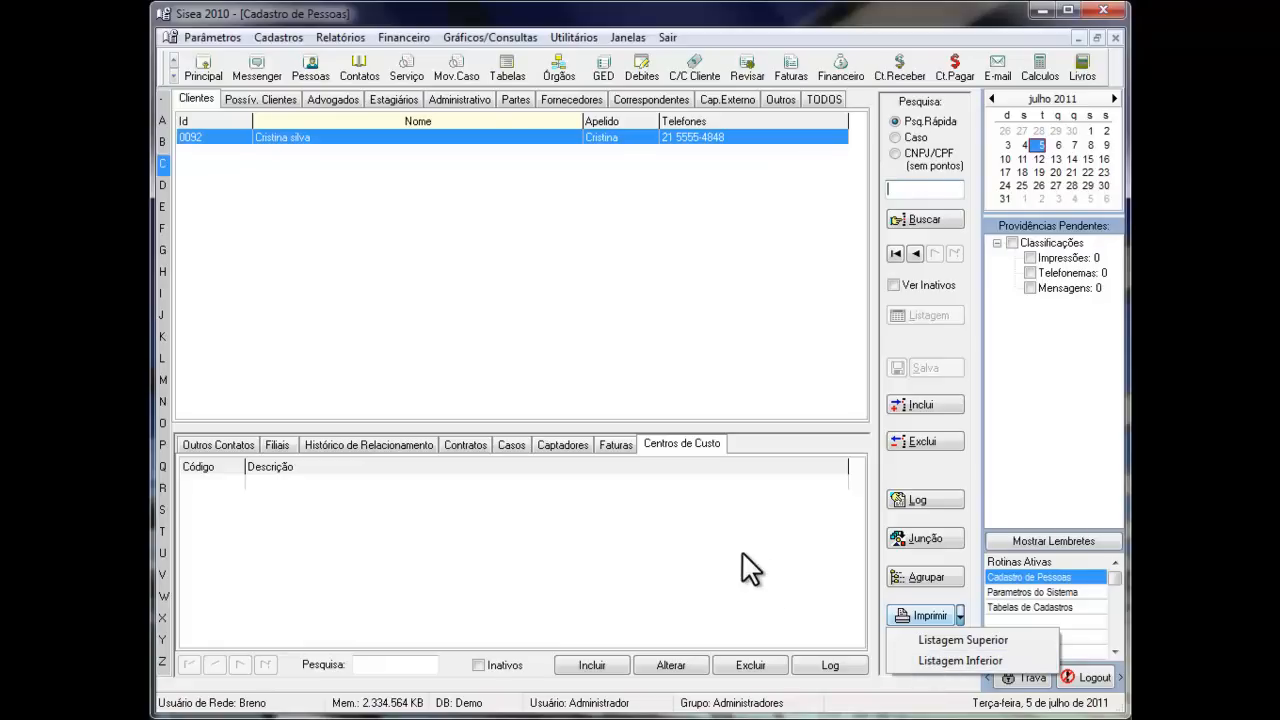
left_click(243, 442)
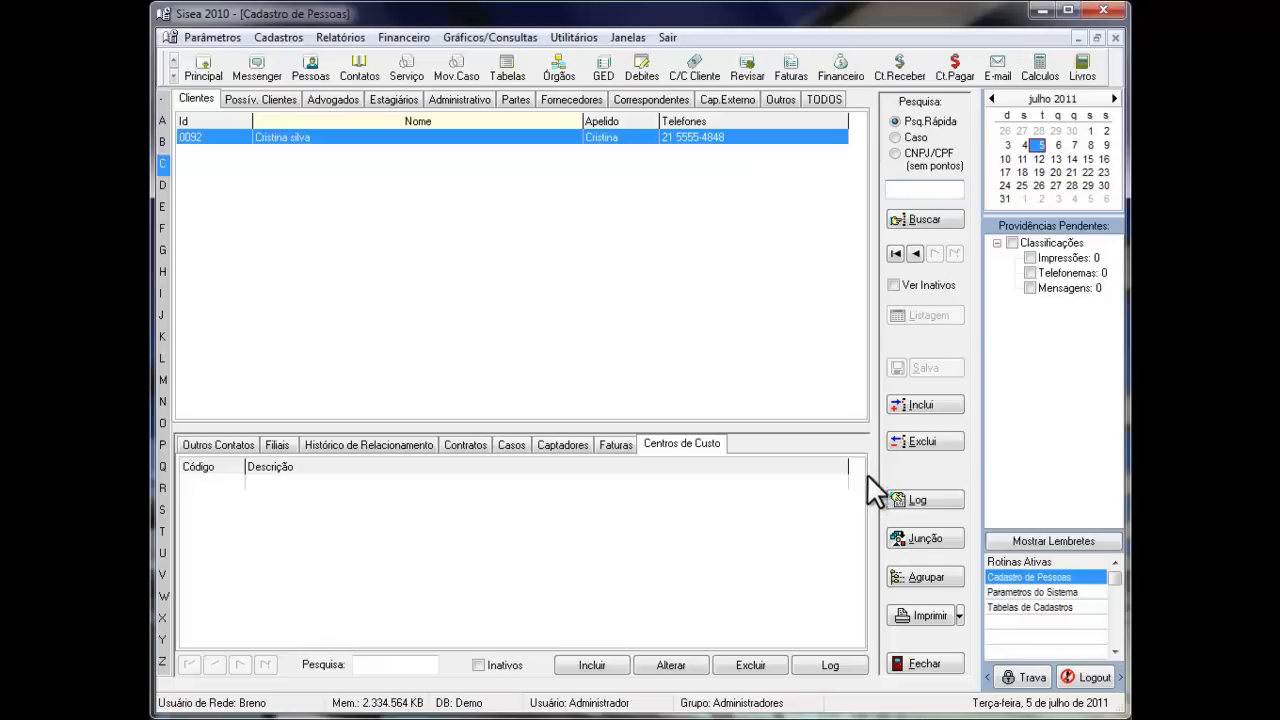
left_click(839, 464)
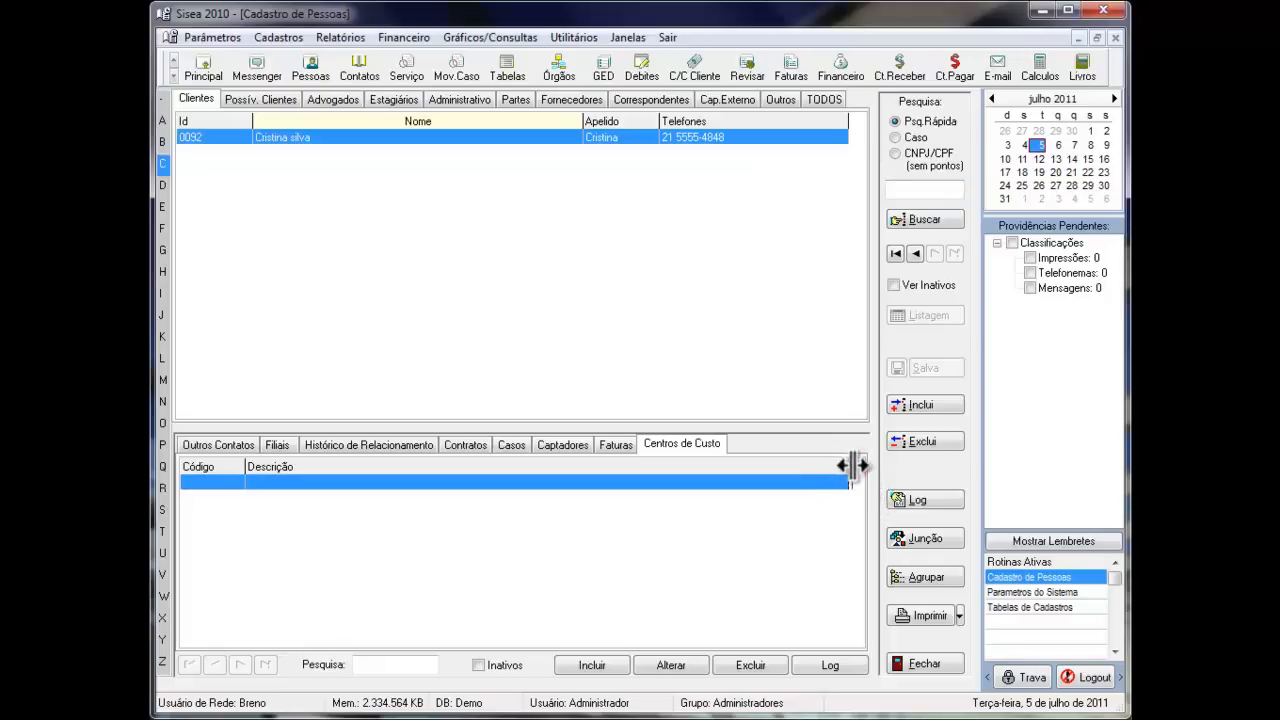